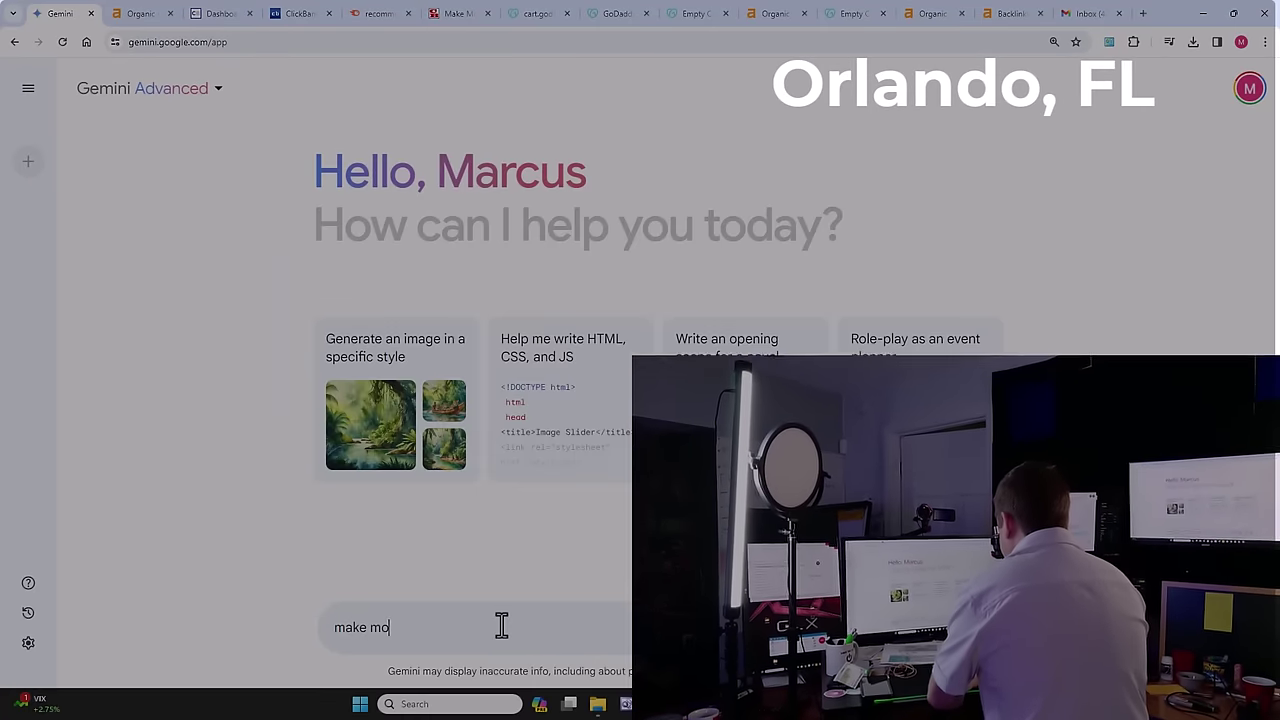
# - Add 'some money' to the Gemini prompt that refines the guitar lesson keyword list
pyautogui.write('some money')
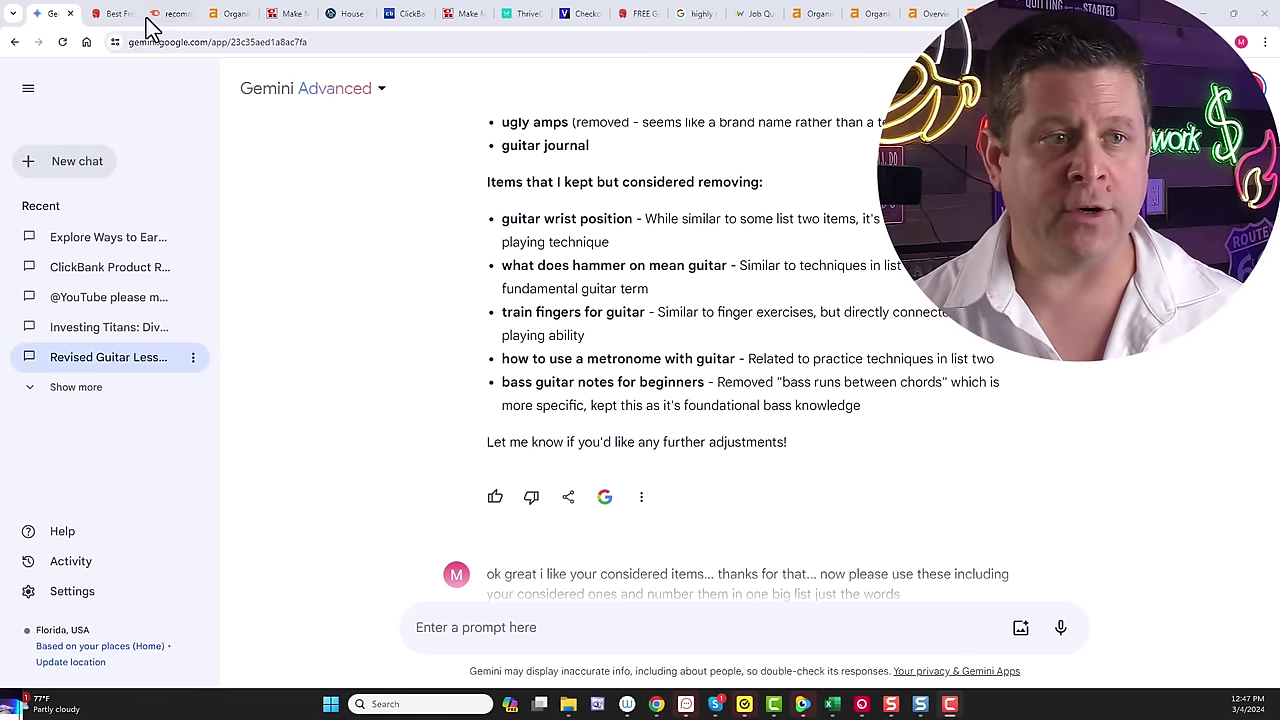
# - Bring up The Hoth's writeappreviews.com keyword extraction report, dismissing the notification popup
pyautogui.click(115, 13)
pyautogui.click(670, 137)
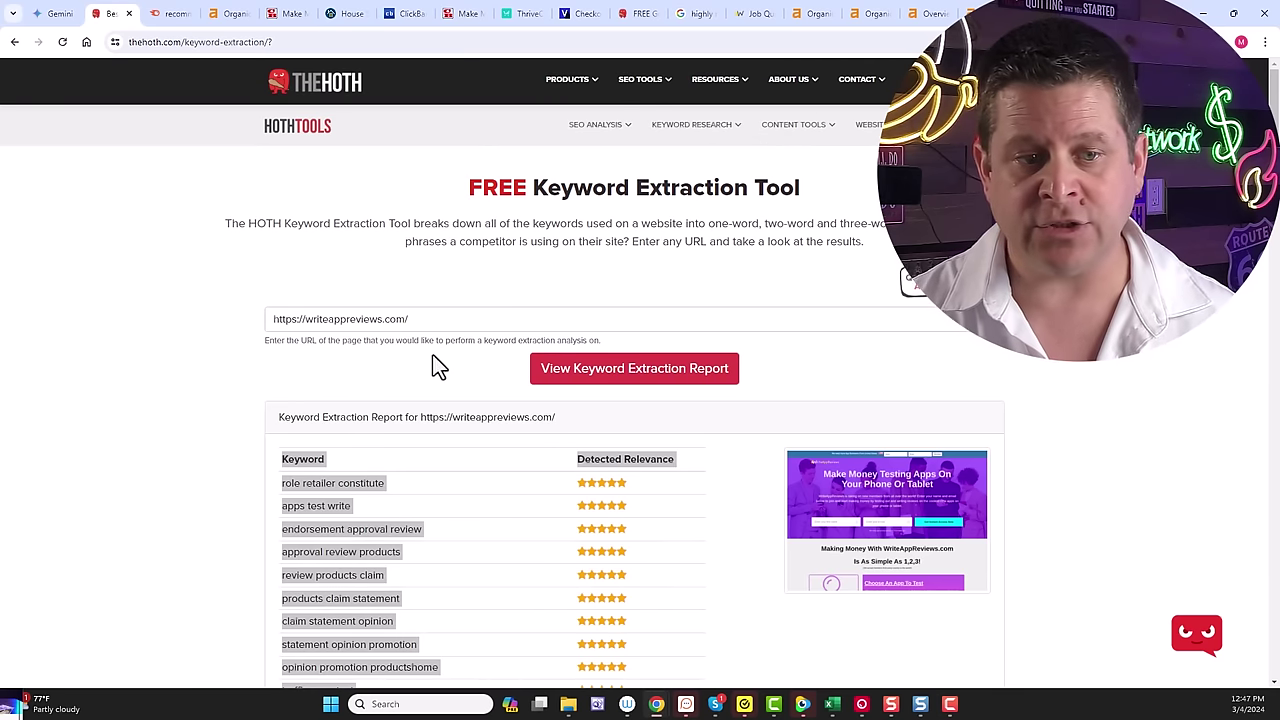
pyautogui.scroll(-1, 437, 366)
pyautogui.click(449, 254)
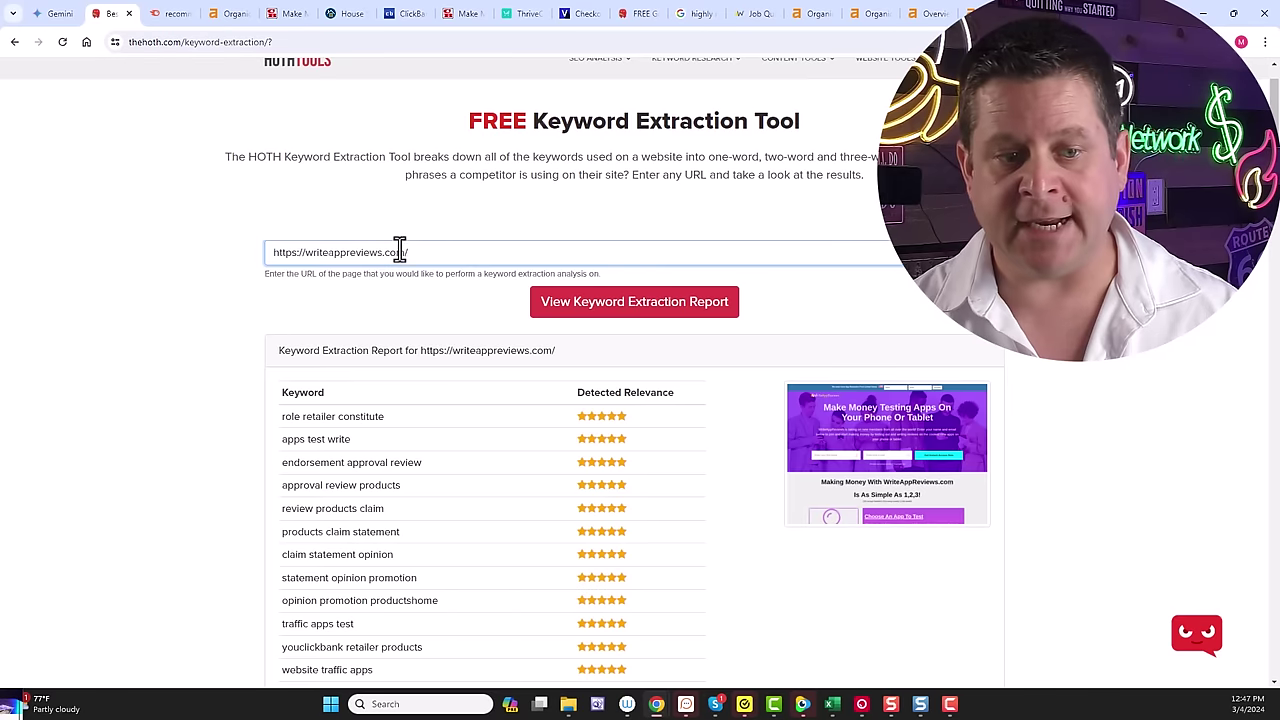
pyautogui.scroll(-2, 406, 280)
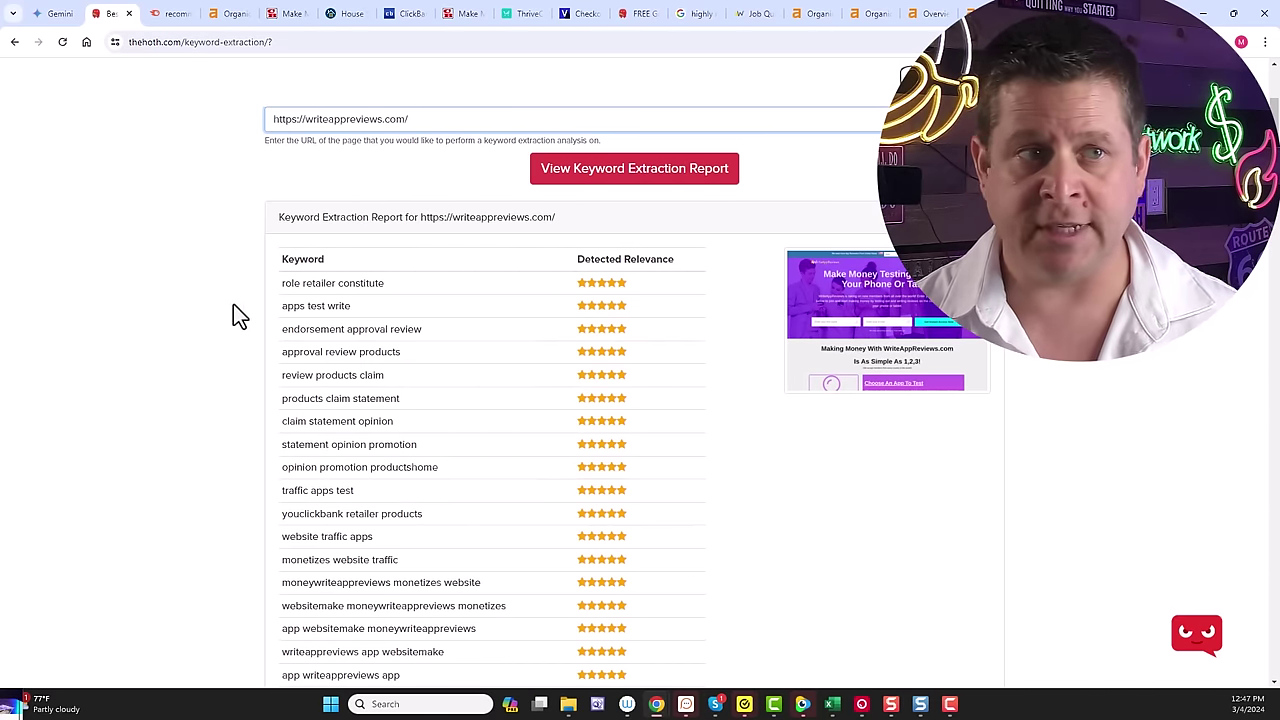
# - Glance at SEMrush's recommendus.biz domain overview, then Ahrefs' organic keywords report
pyautogui.click(180, 16)
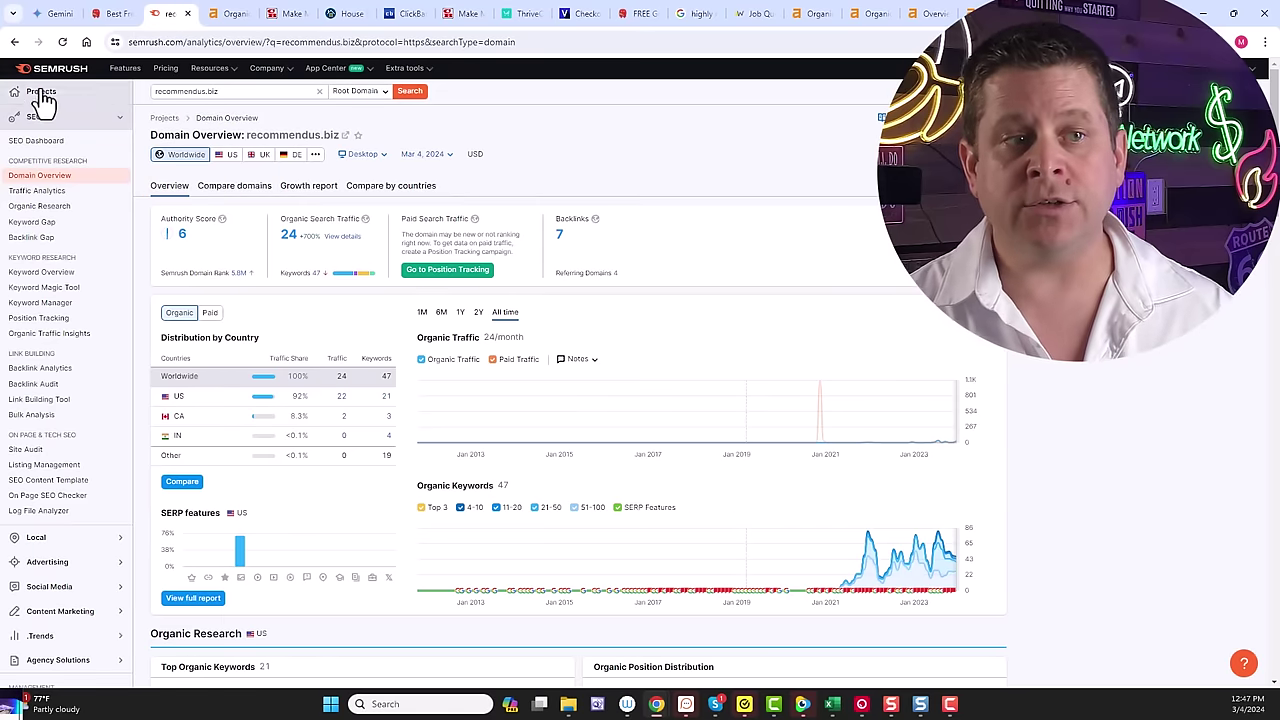
pyautogui.click(233, 16)
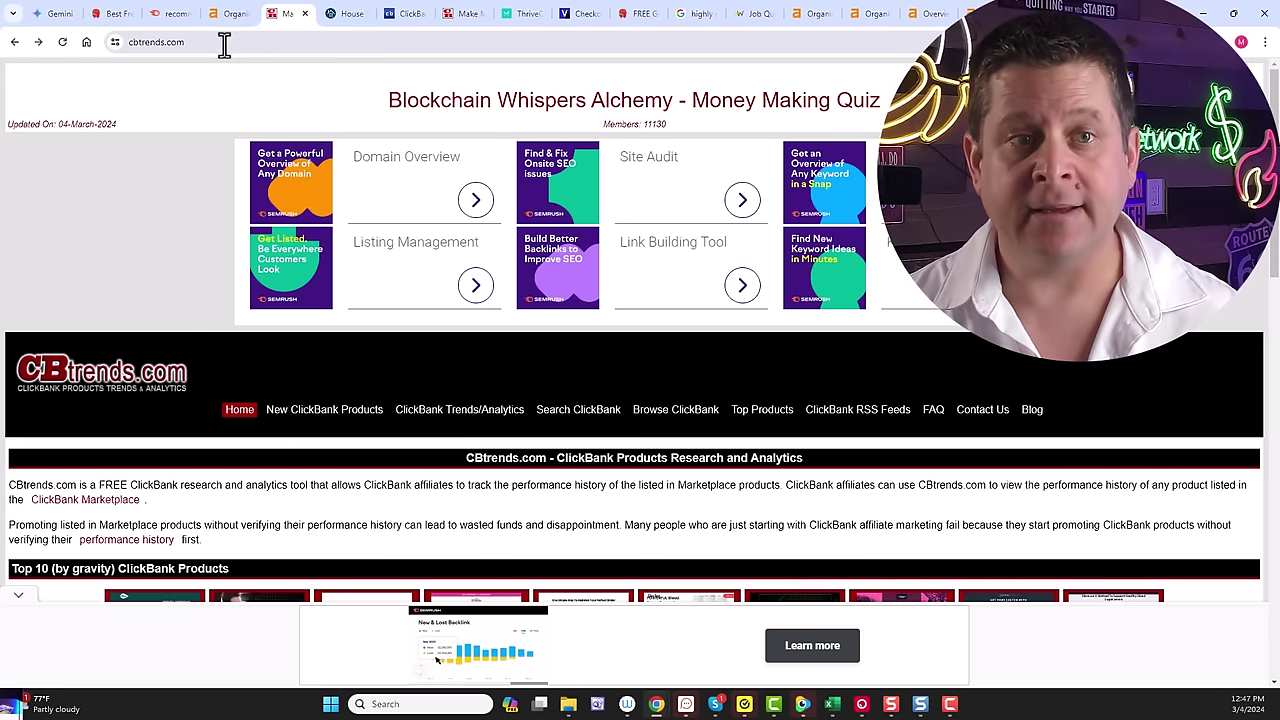
# - Visit the CBengine products page, load clickbank.com in the next tab, then return to CBengine
pyautogui.click(409, 12)
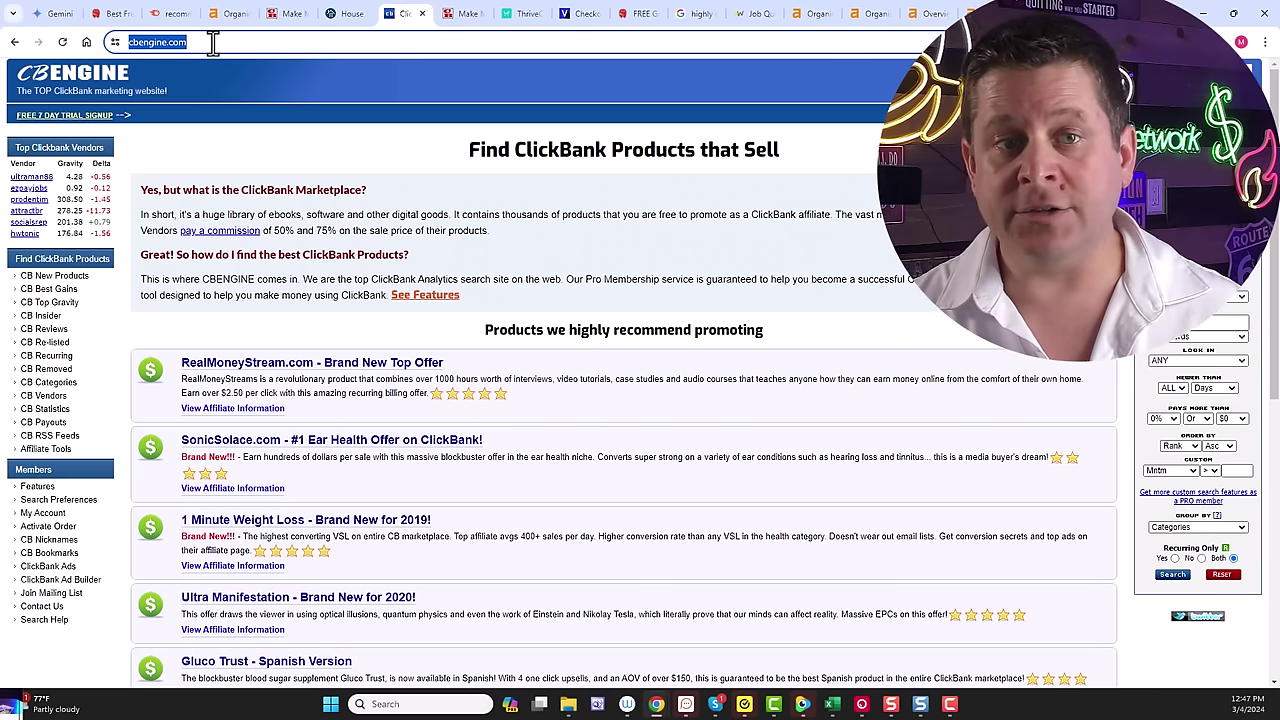
pyautogui.click(457, 14)
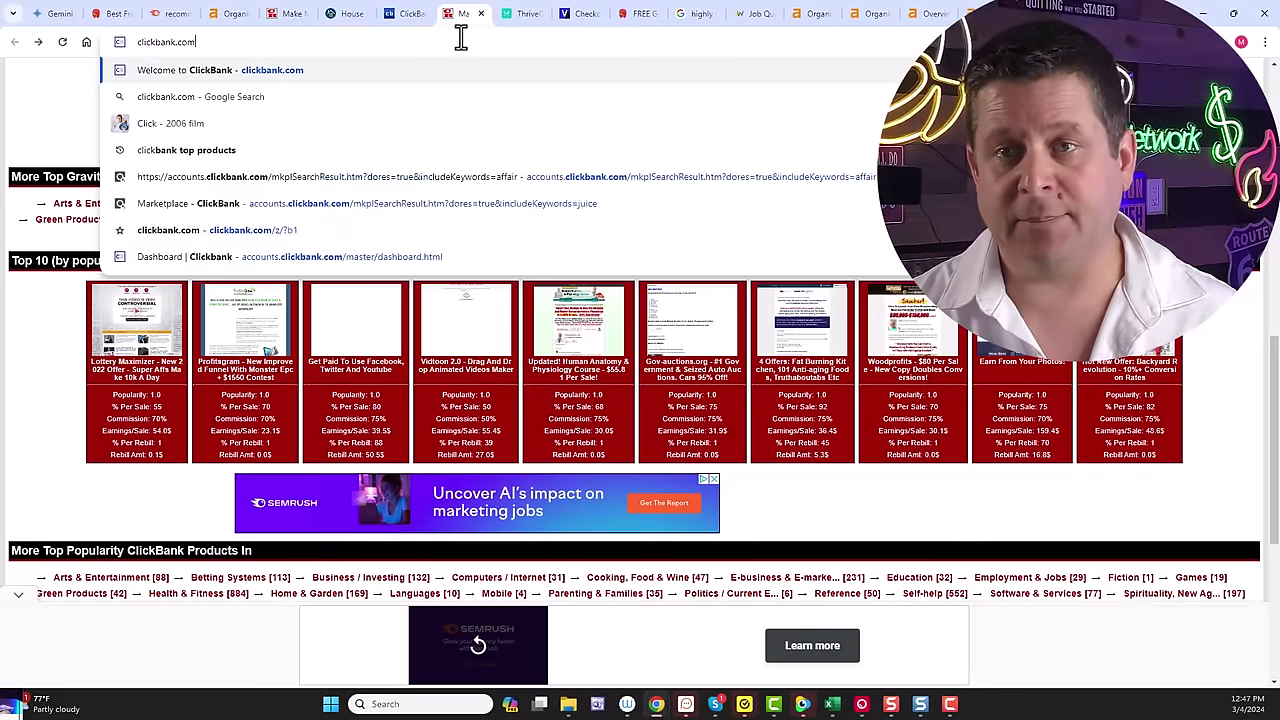
pyautogui.press('Return')
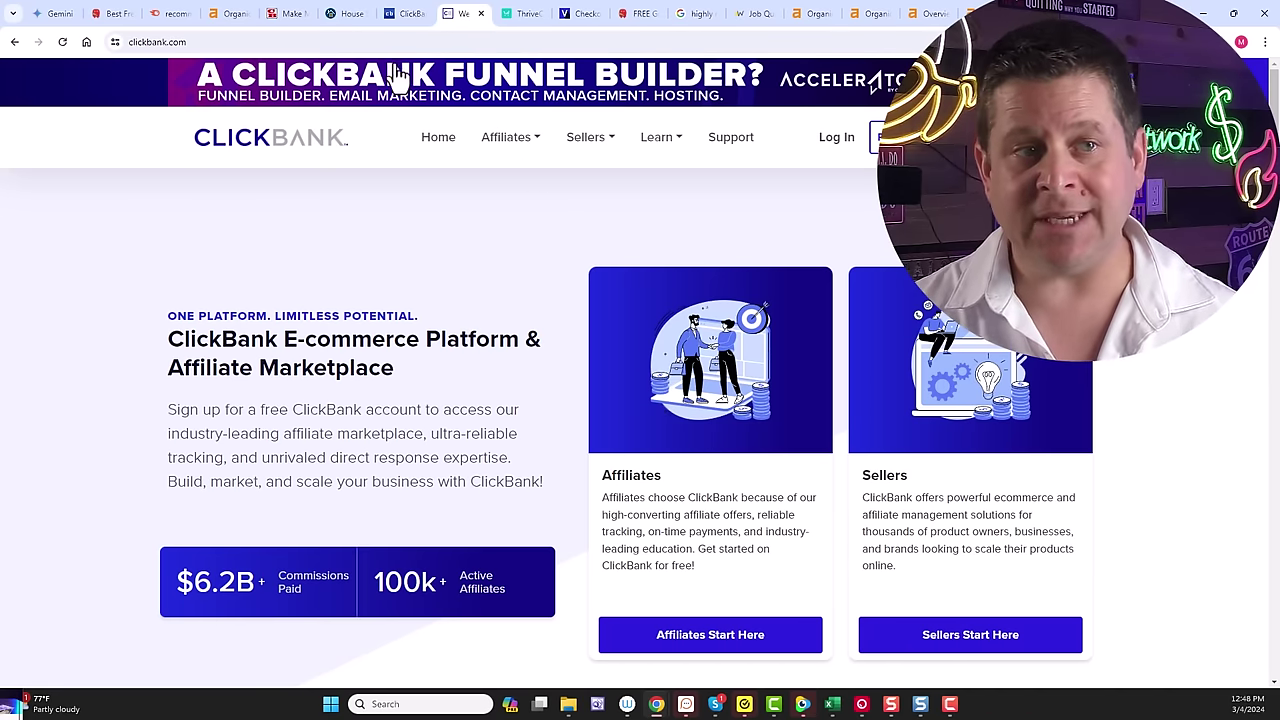
pyautogui.click(405, 14)
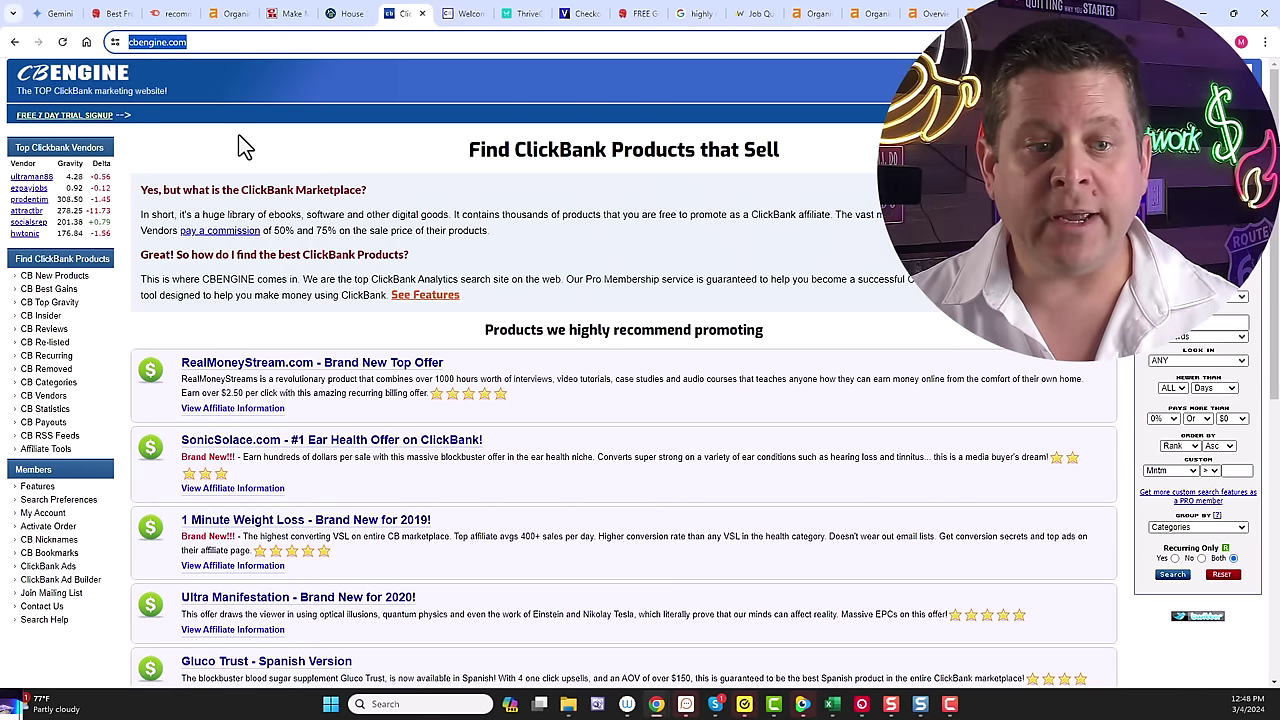
pyautogui.click(108, 14)
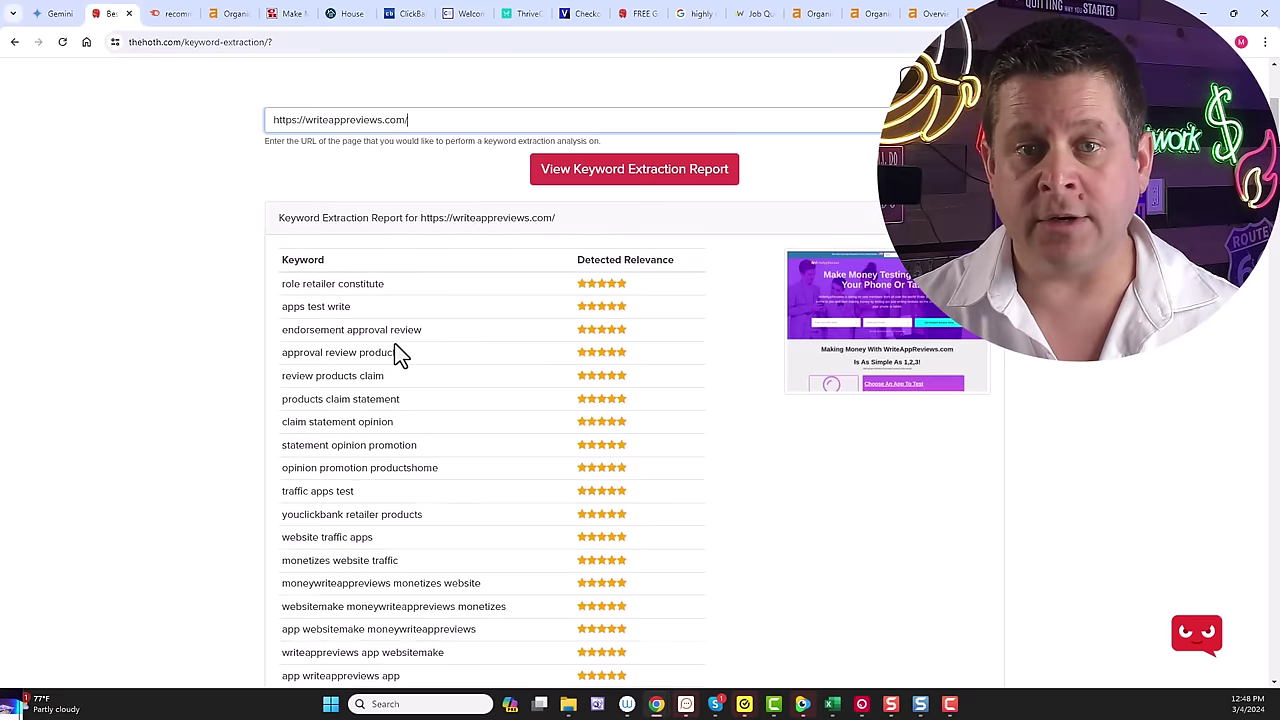
pyautogui.scroll(2, 400, 340)
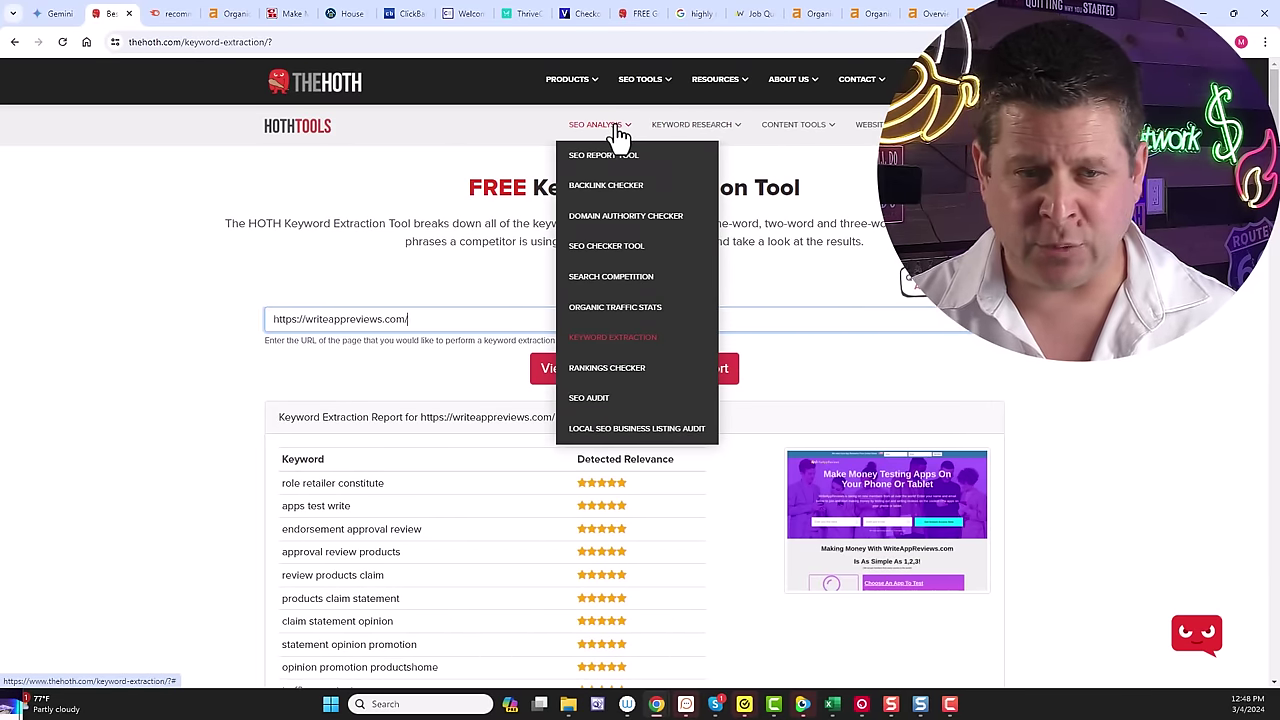
pyautogui.moveTo(598, 124)
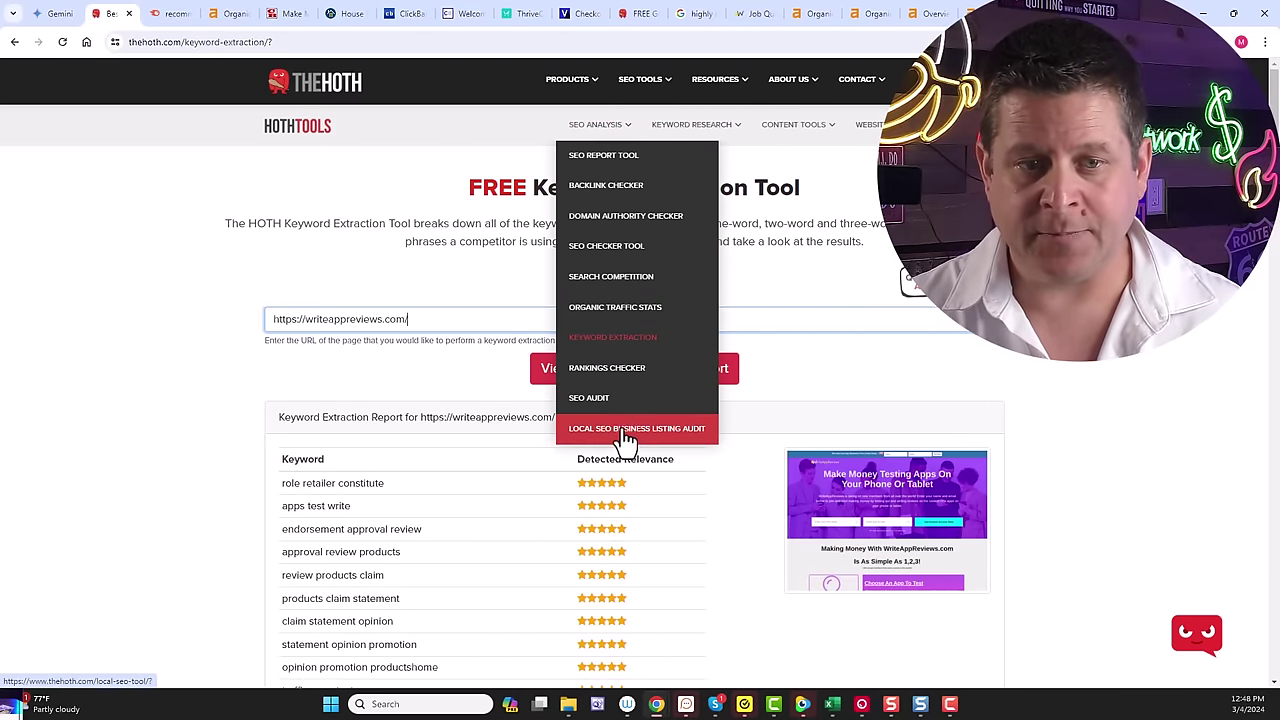
pyautogui.click(620, 368)
pyautogui.click(551, 409)
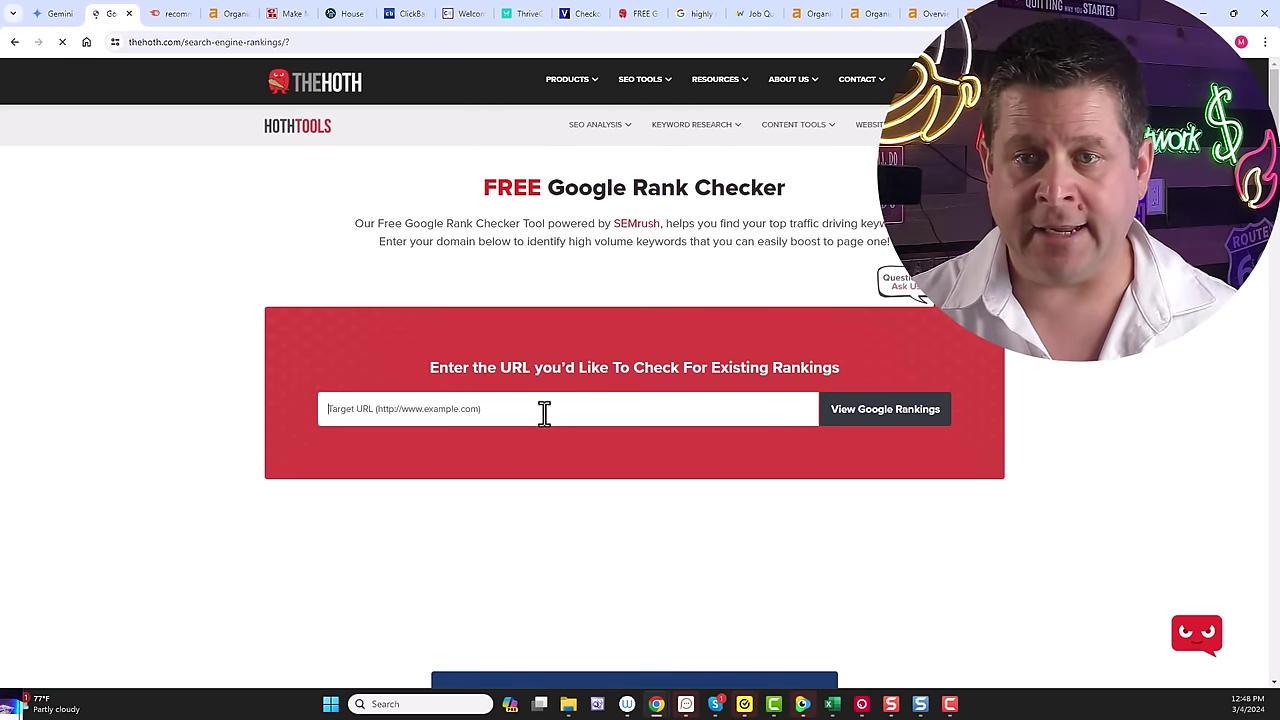
pyautogui.write('https://cbengine.com/')
pyautogui.scroll(-2, 866, 311)
pyautogui.click(876, 215)
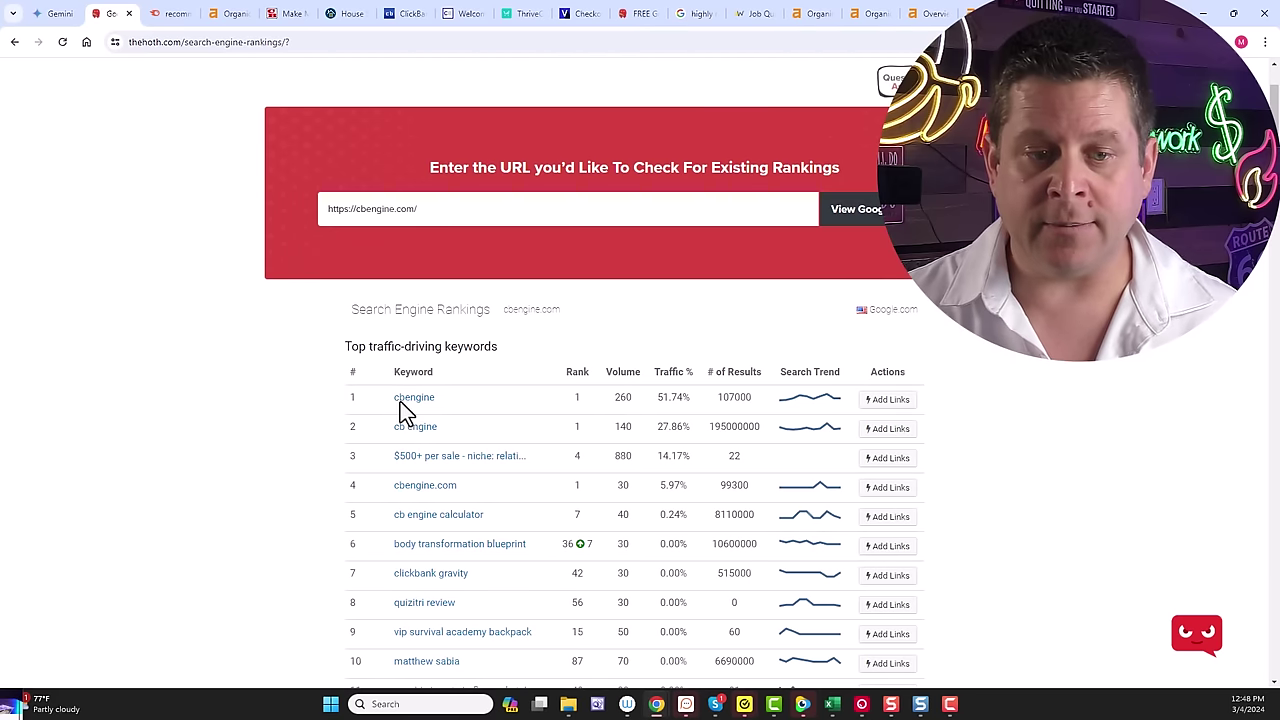
pyautogui.scroll(-1, 166, 409)
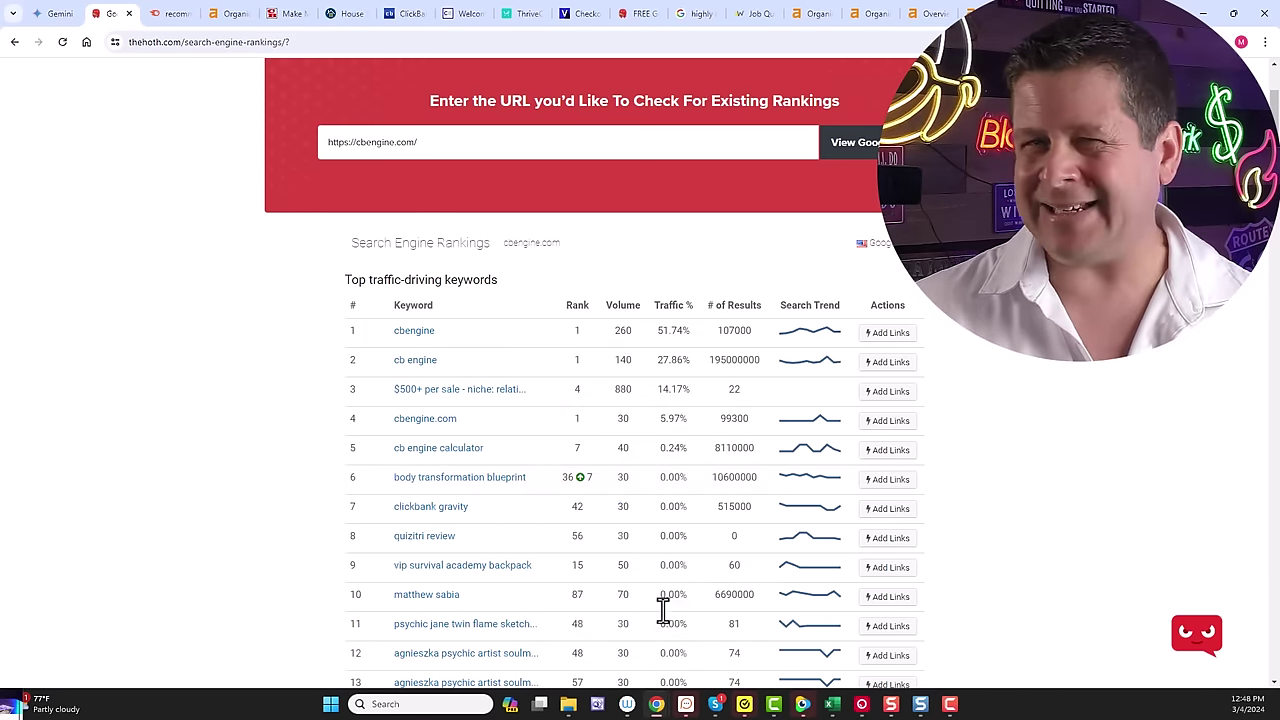
pyautogui.moveTo(663, 640)
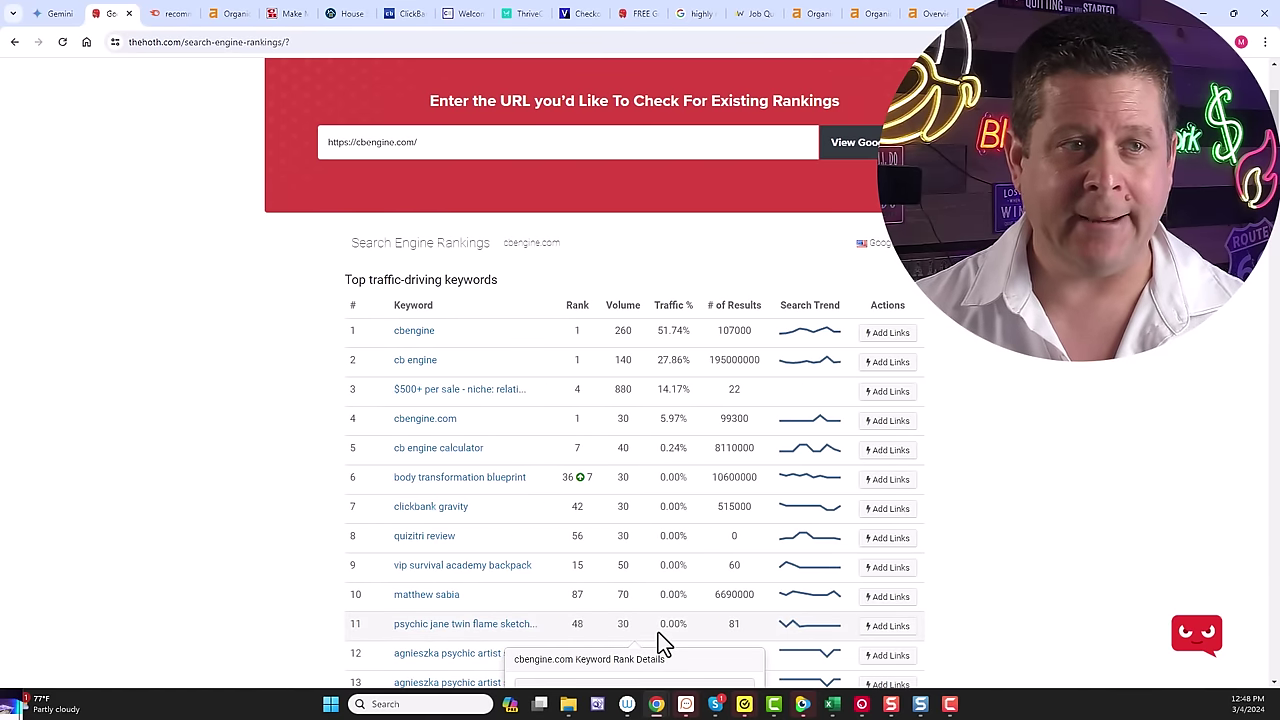
pyautogui.moveTo(430, 143); pyautogui.dragTo(277, 147)
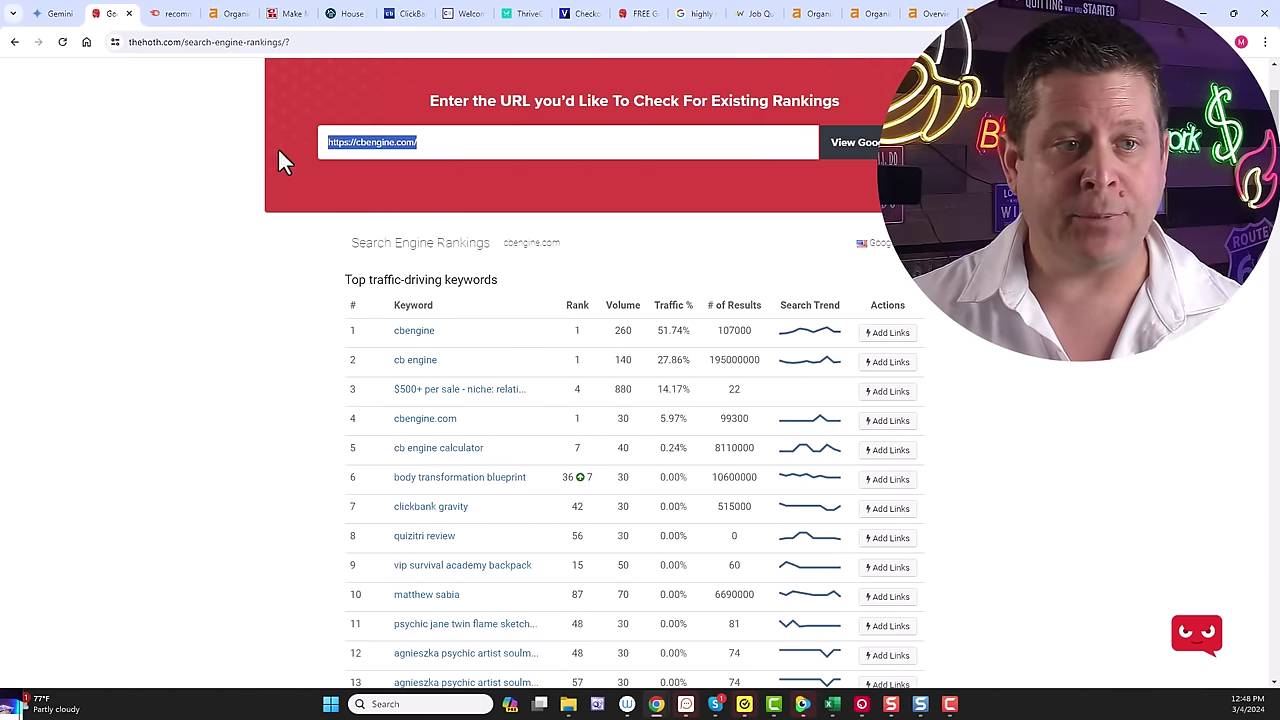
# - Google the cbtrends.com keyword 'metabofx', review the sponsored MetaboFix ads, and return to Ahrefs
pyautogui.click(222, 14)
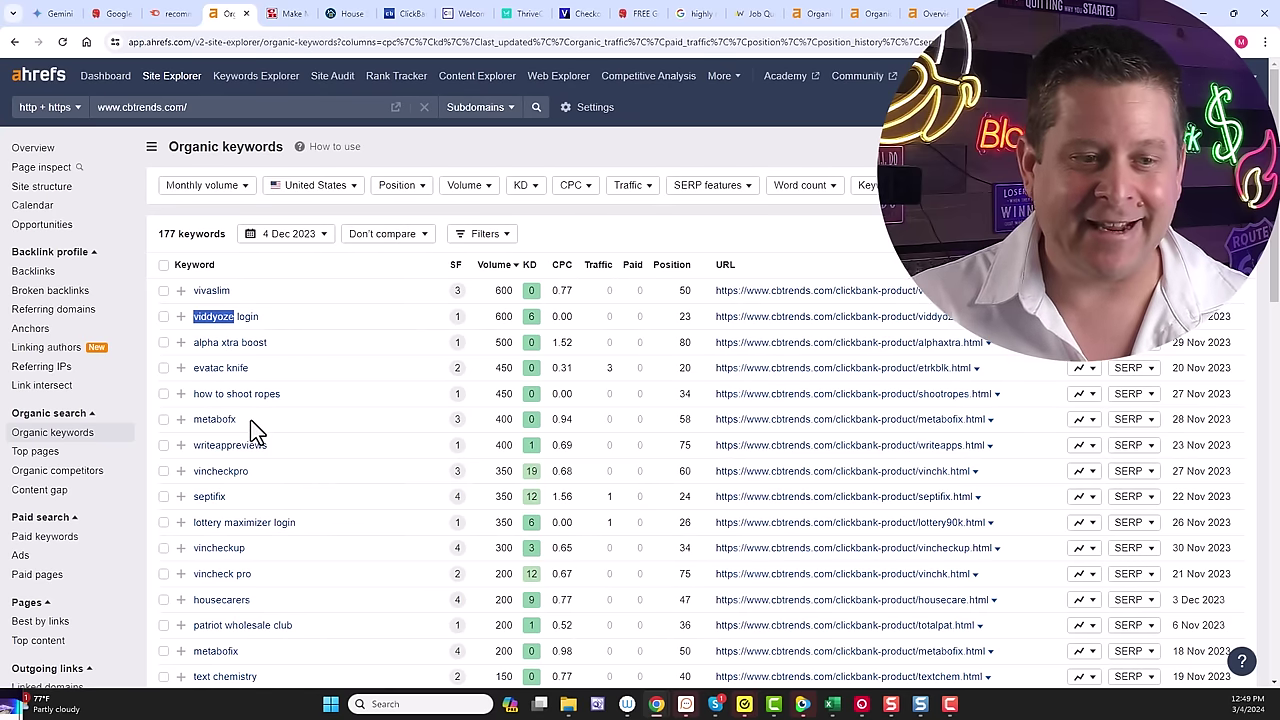
pyautogui.moveTo(191, 419); pyautogui.dragTo(236, 419)
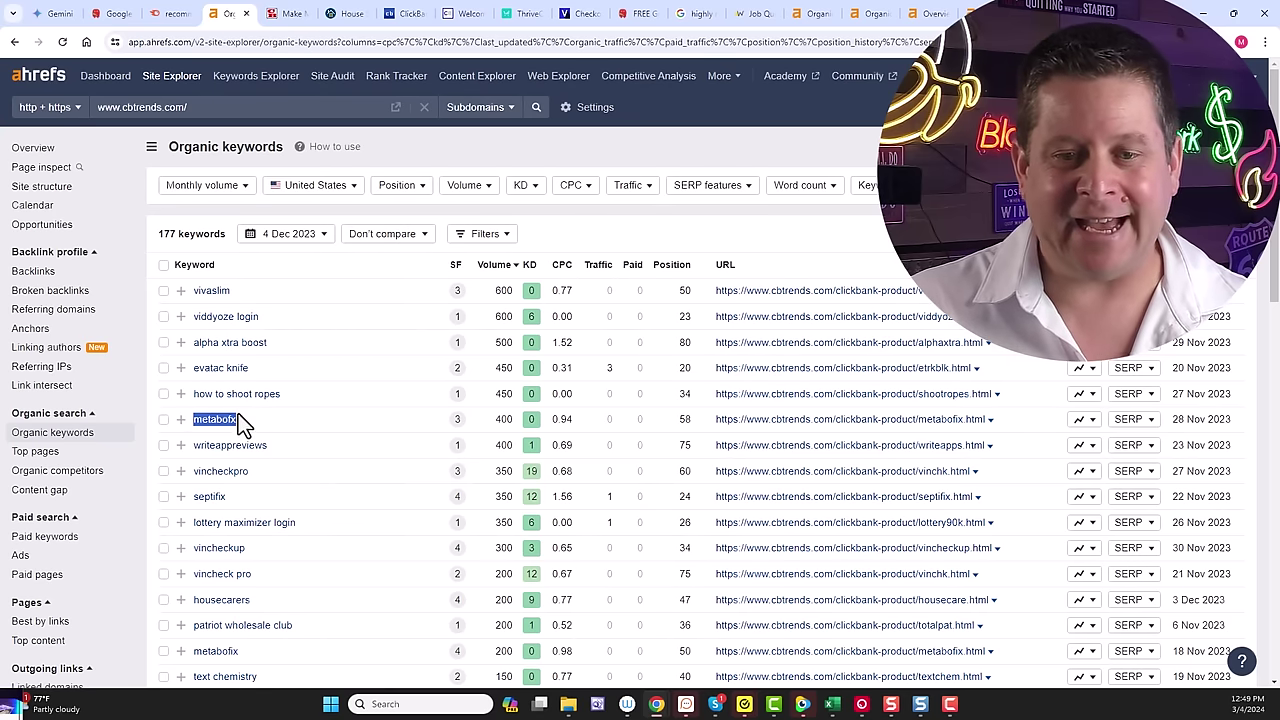
pyautogui.rightClick(234, 416)
pyautogui.click(344, 338)
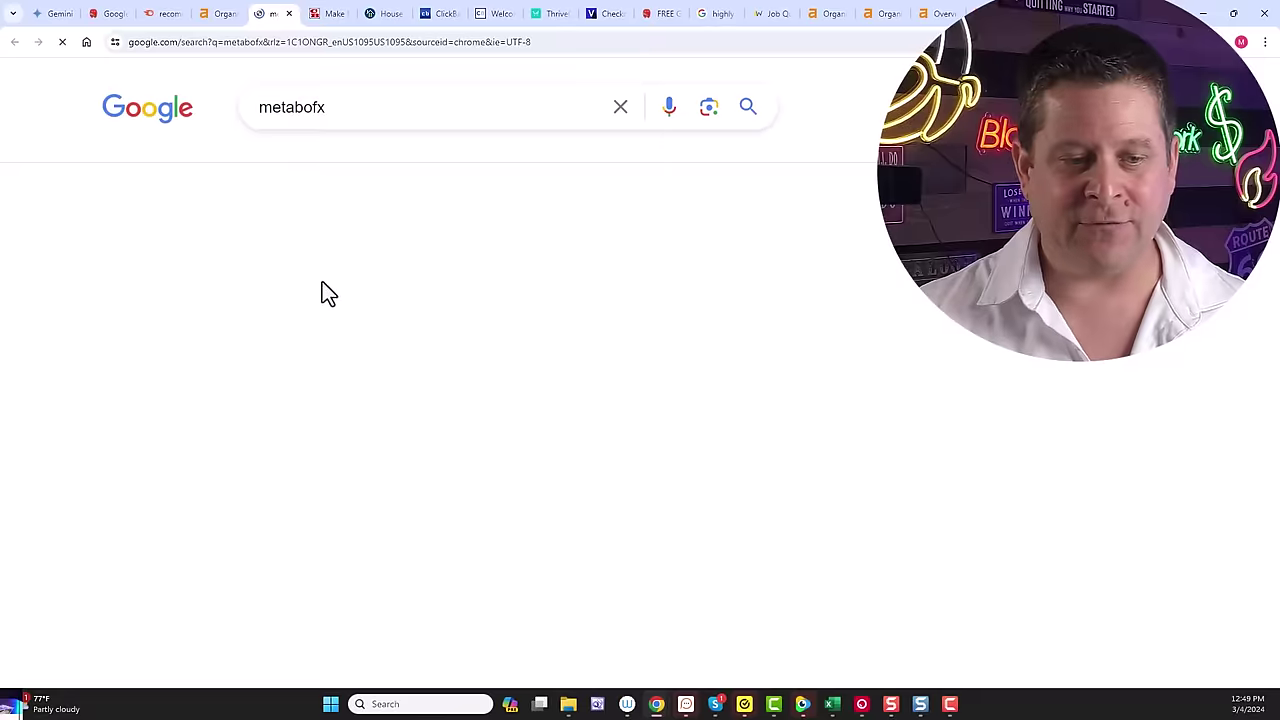
pyautogui.scroll(-3, 346, 320)
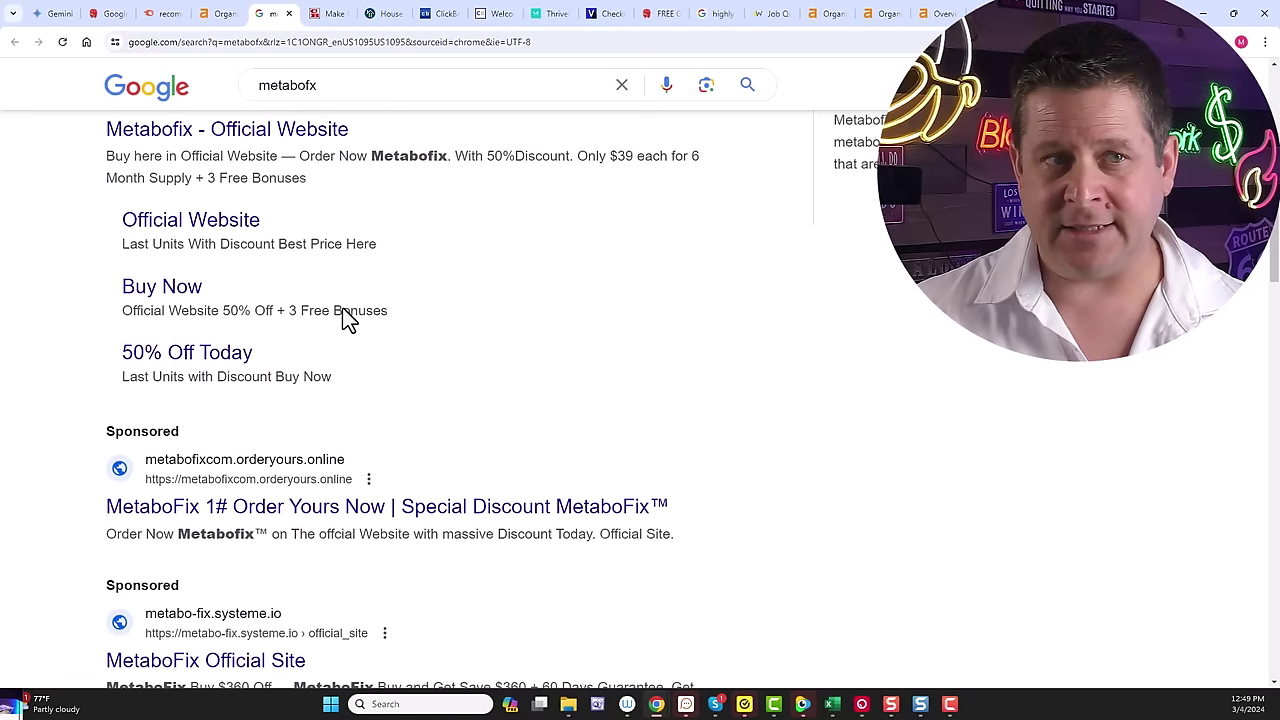
pyautogui.scroll(-2, 346, 322)
pyautogui.scroll(-1, 346, 322)
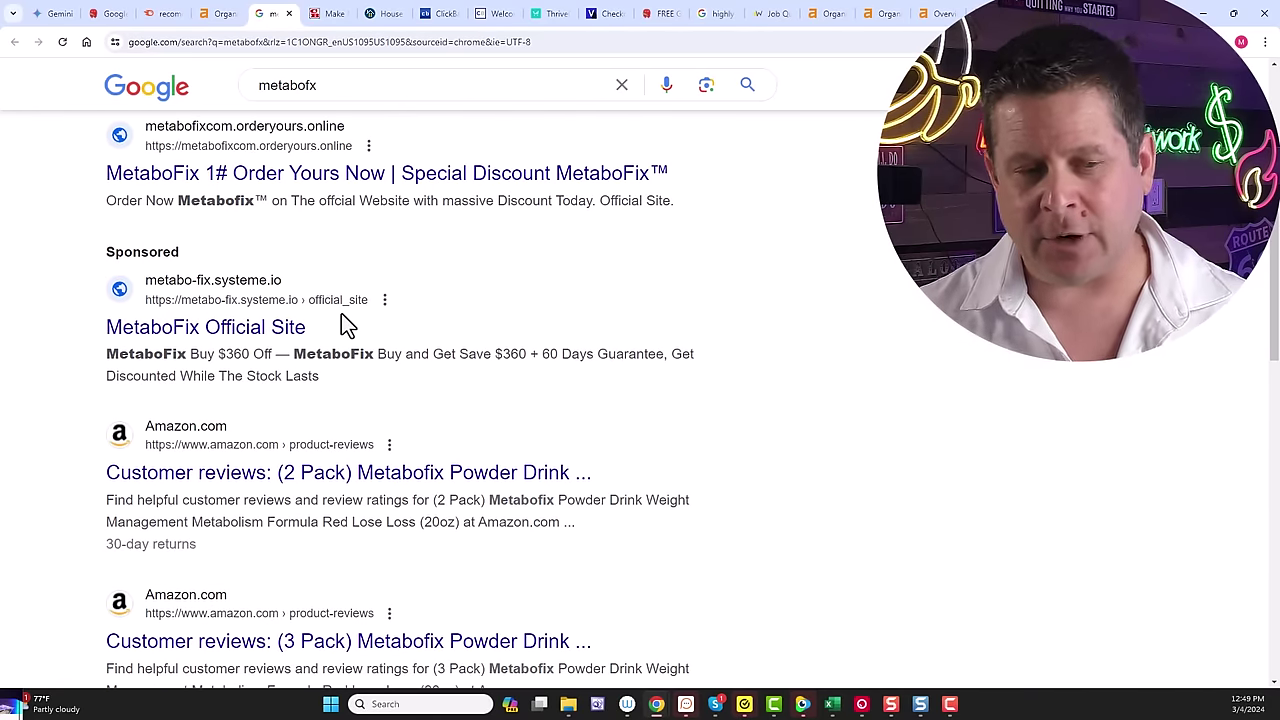
pyautogui.click(213, 14)
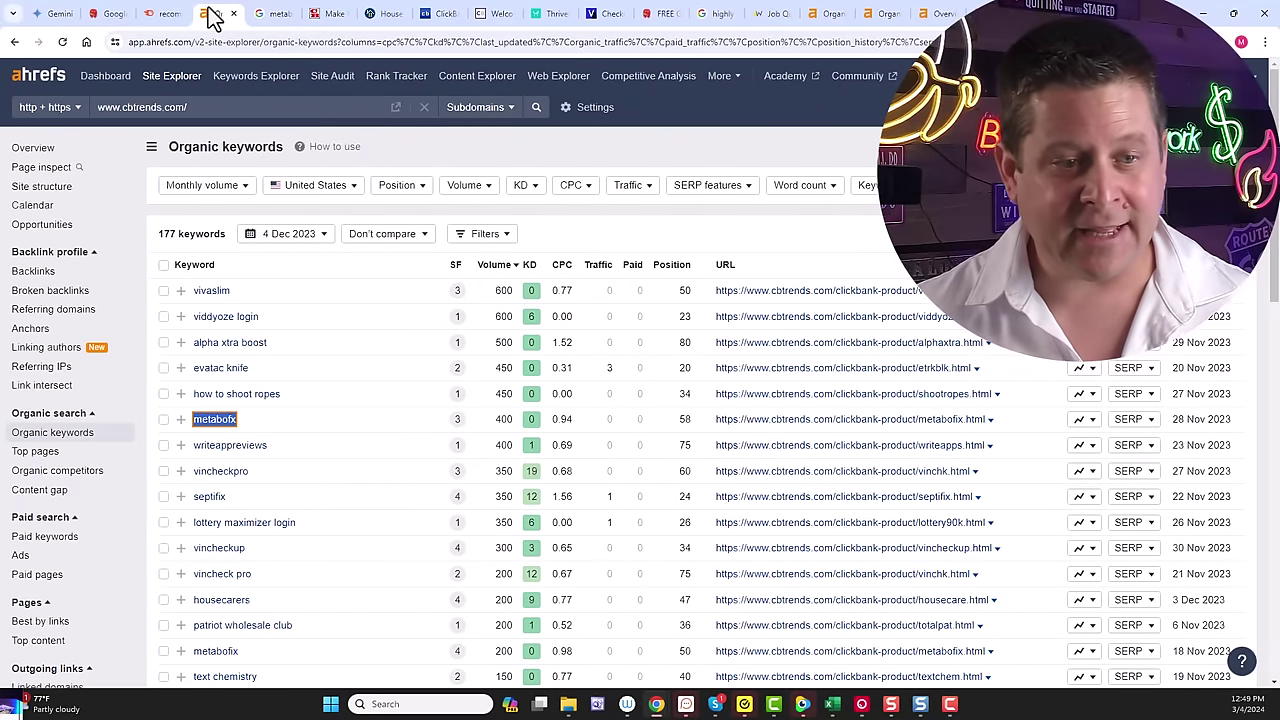
pyautogui.scroll(-3, 266, 431)
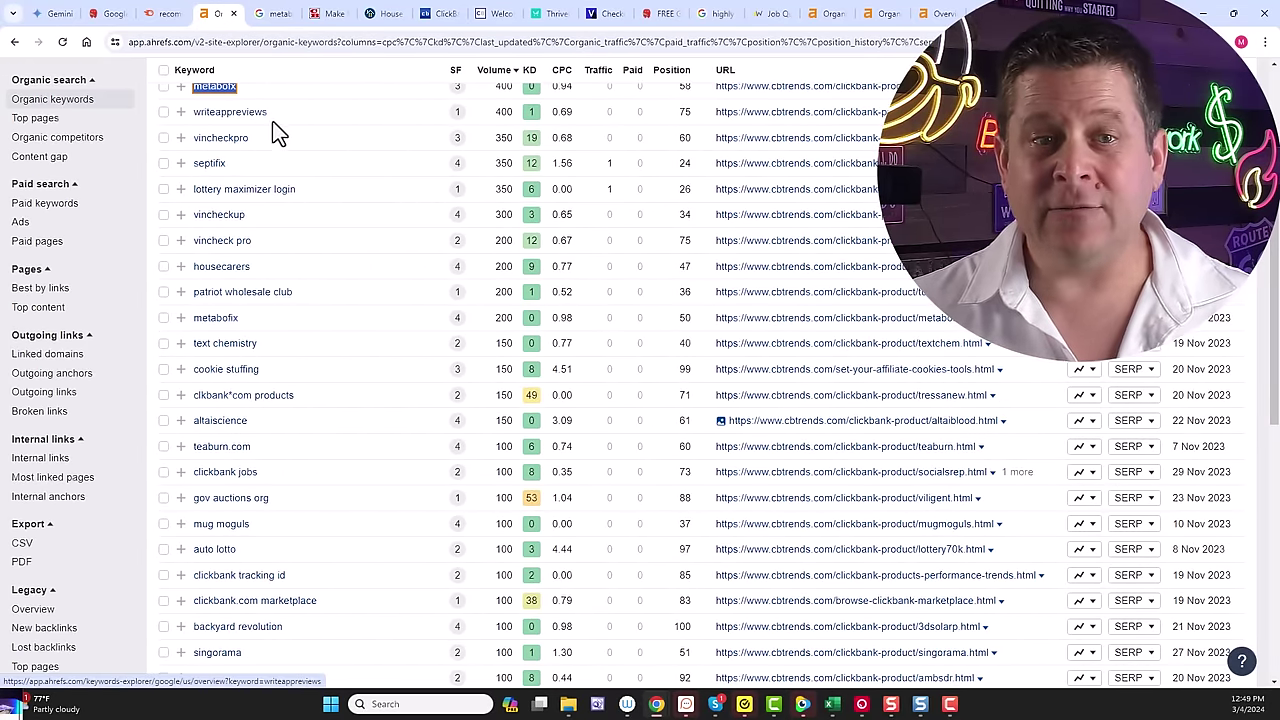
pyautogui.doubleClick(507, 112)
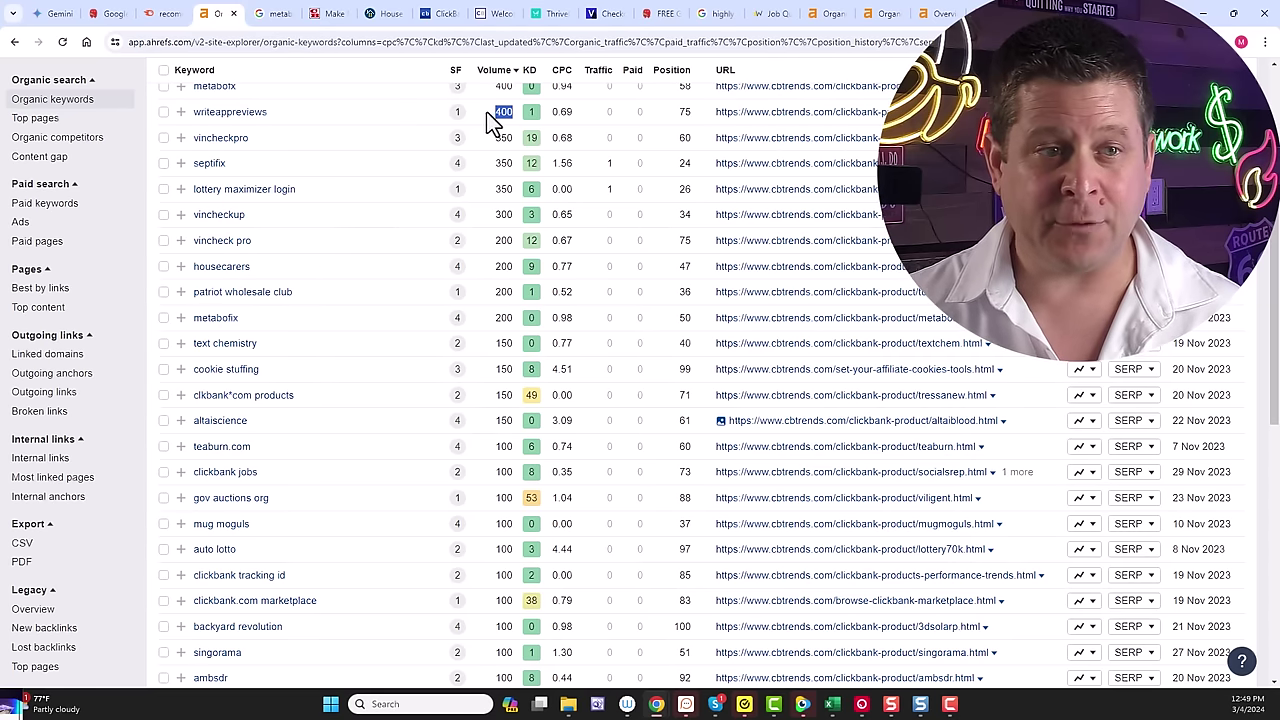
pyautogui.moveTo(329, 117); pyautogui.dragTo(193, 113)
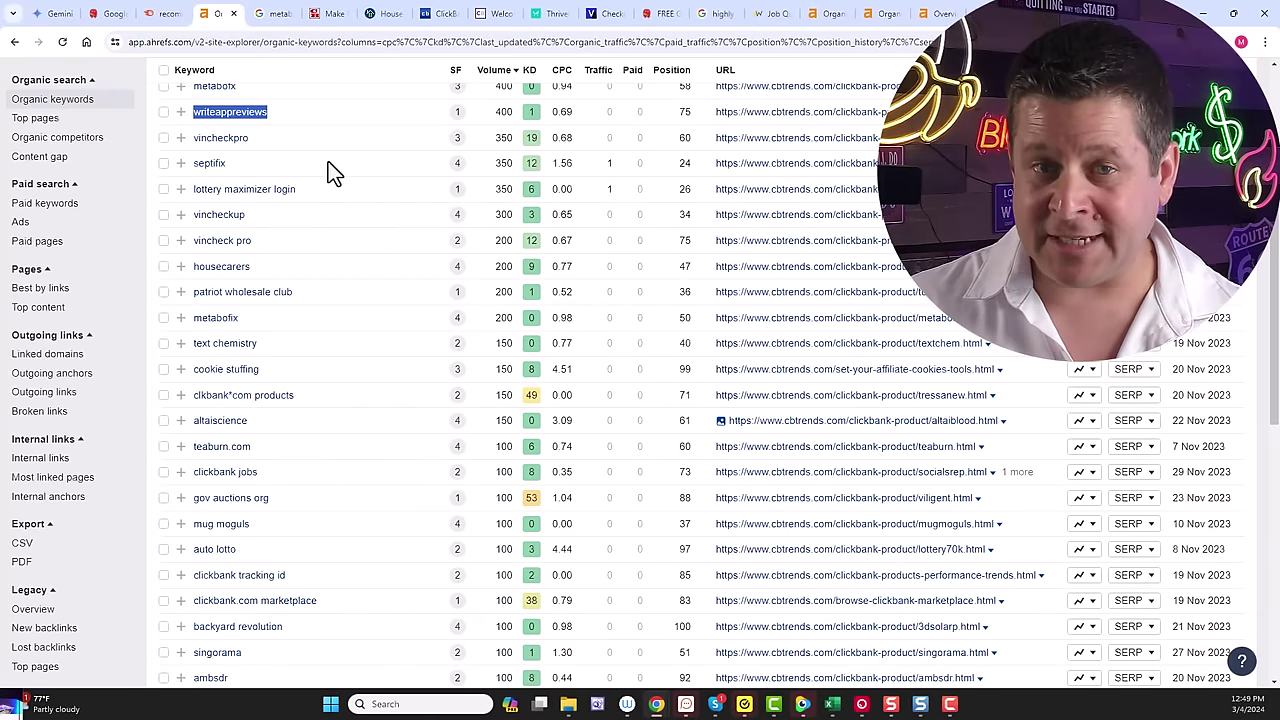
pyautogui.click(697, 117)
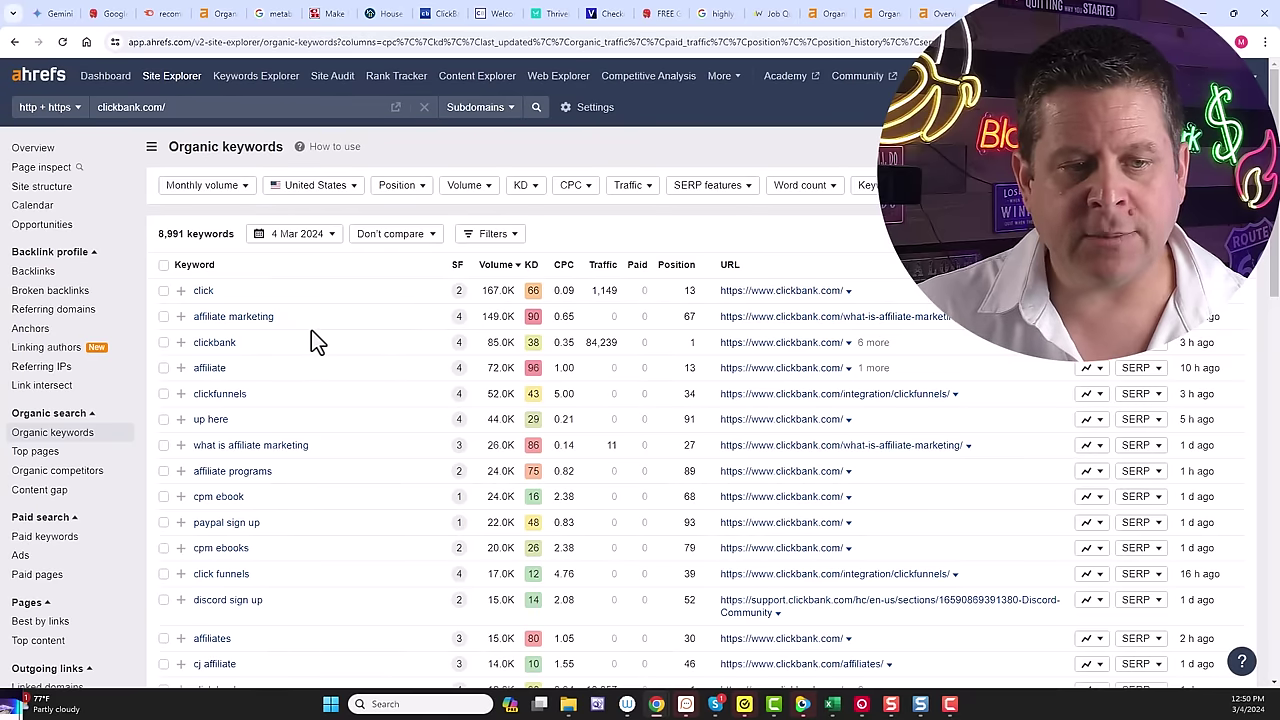
# - Scroll through the clickbank.com organic keywords list in Ahrefs
pyautogui.scroll(-1, 316, 334)
pyautogui.scroll(-2, 317, 335)
pyautogui.scroll(-2, 317, 335)
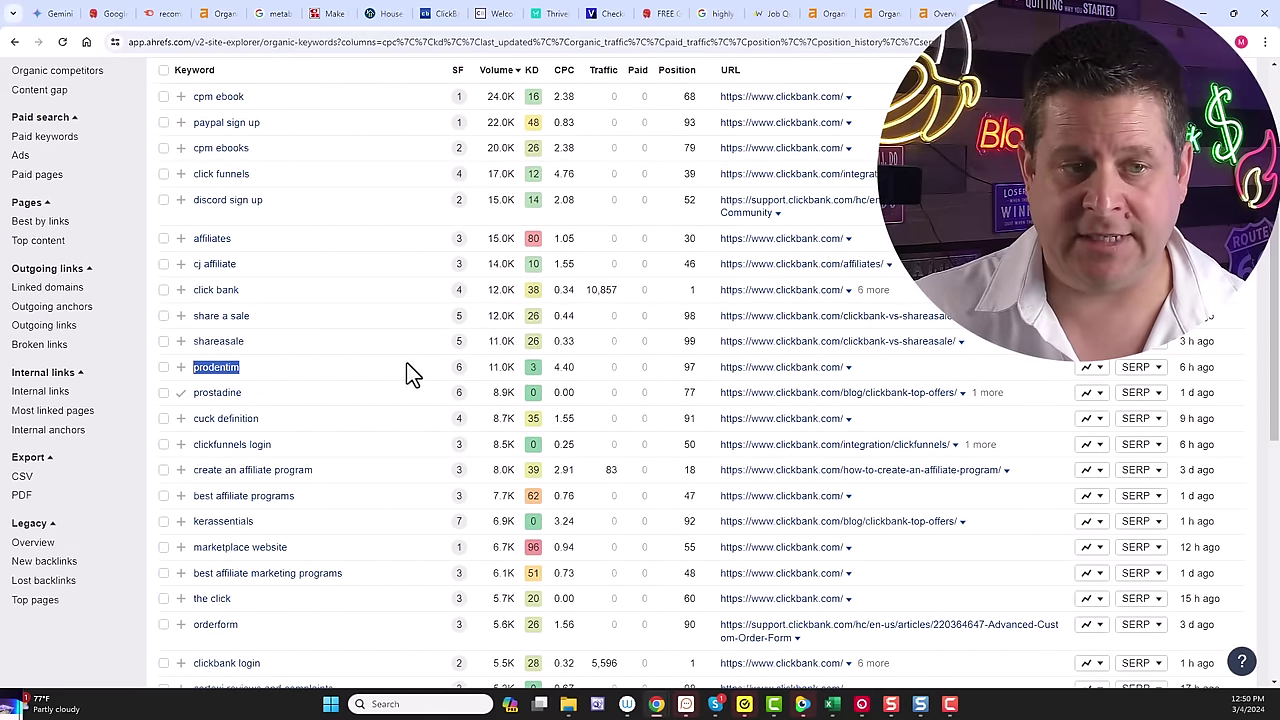
pyautogui.scroll(-2, 560, 390)
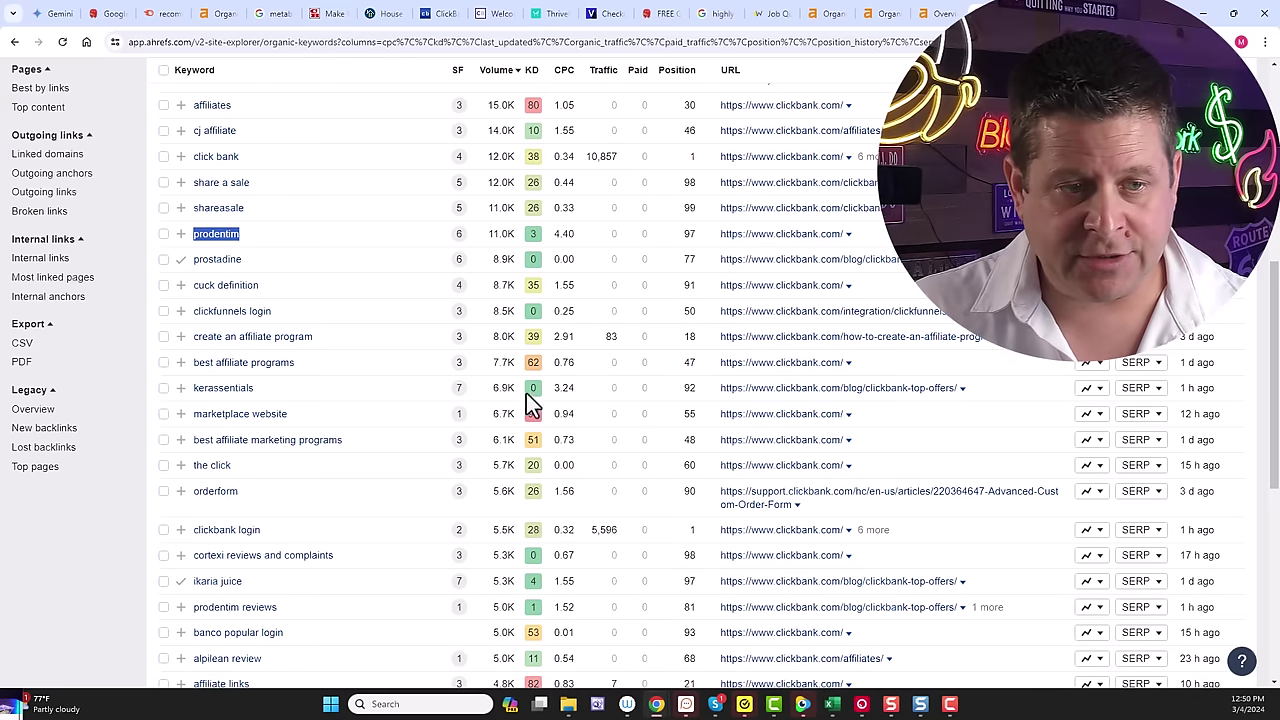
pyautogui.scroll(-1, 512, 392)
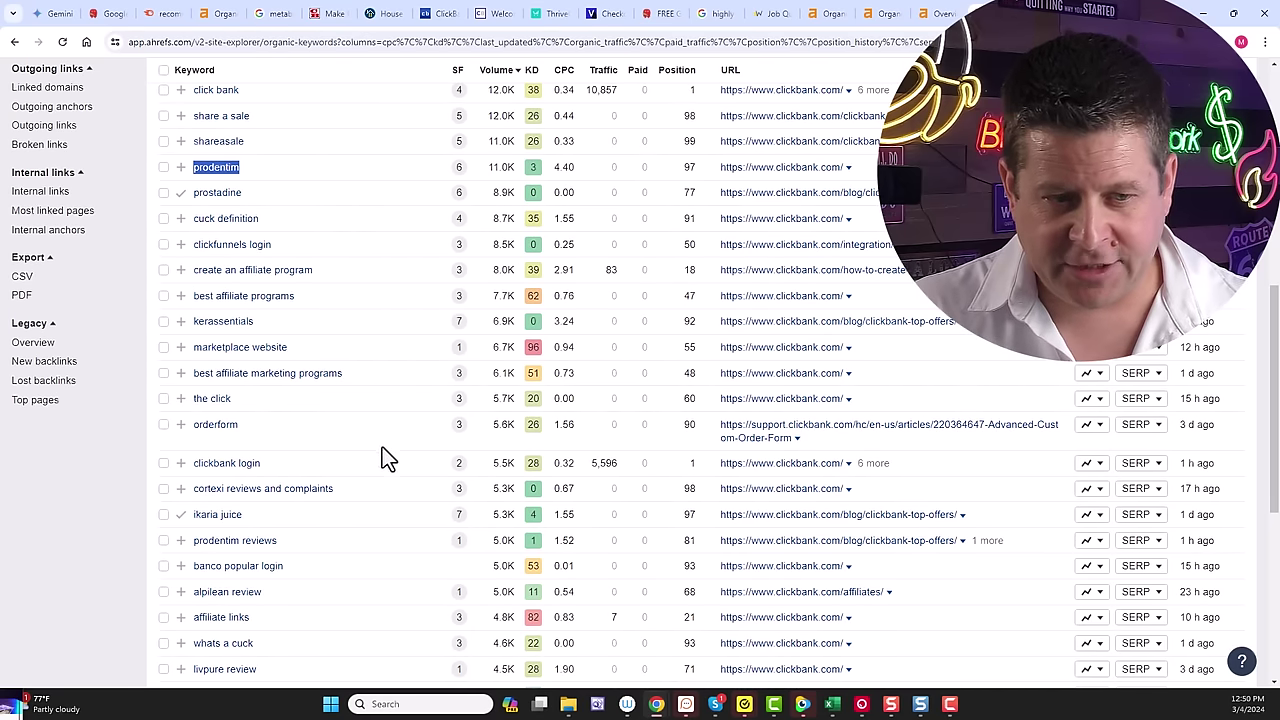
pyautogui.scroll(-2, 278, 511)
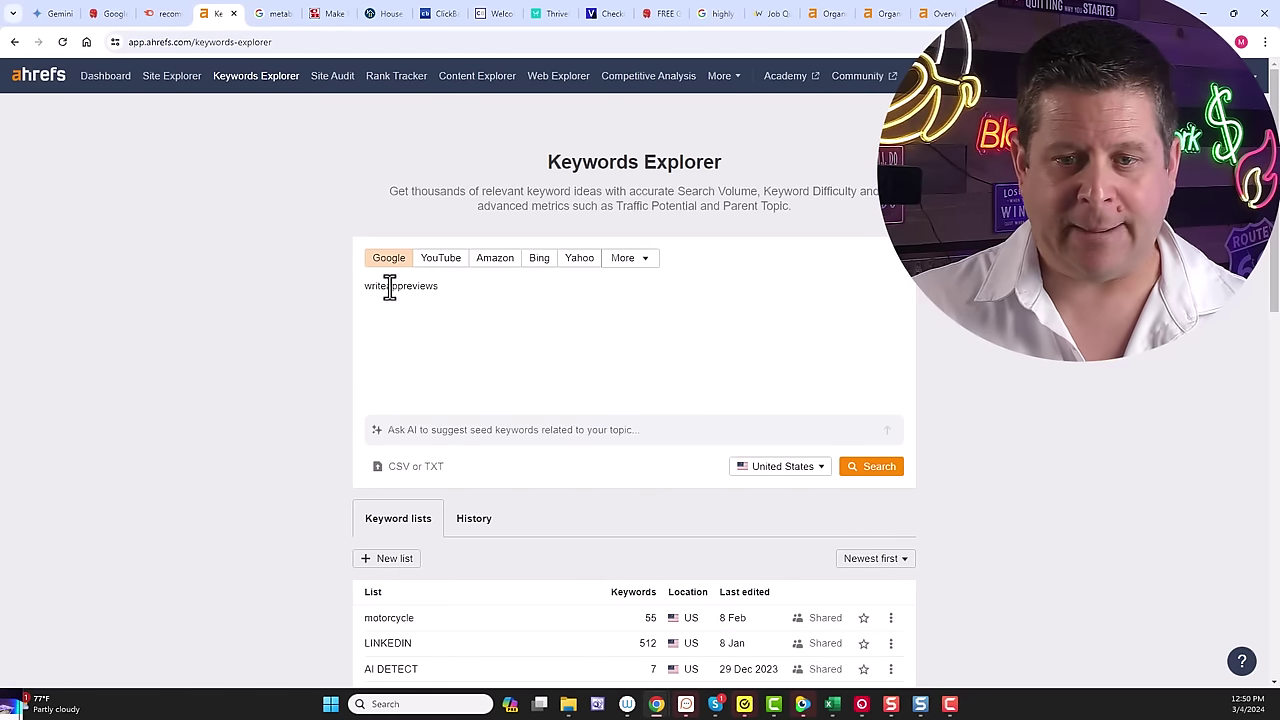
# - Look up 'write app reviews' in Keywords Explorer and open the top LinkedIn result in Site Explorer
pyautogui.doubleClick(396, 286)
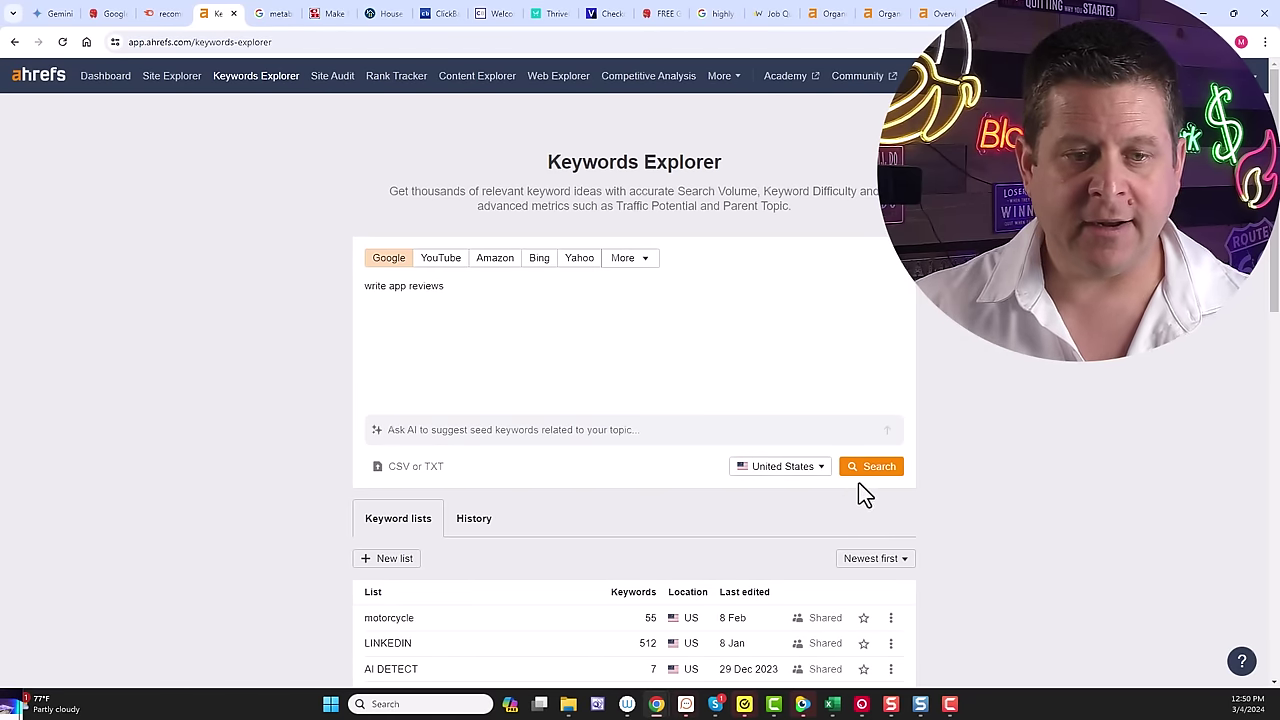
pyautogui.click(868, 468)
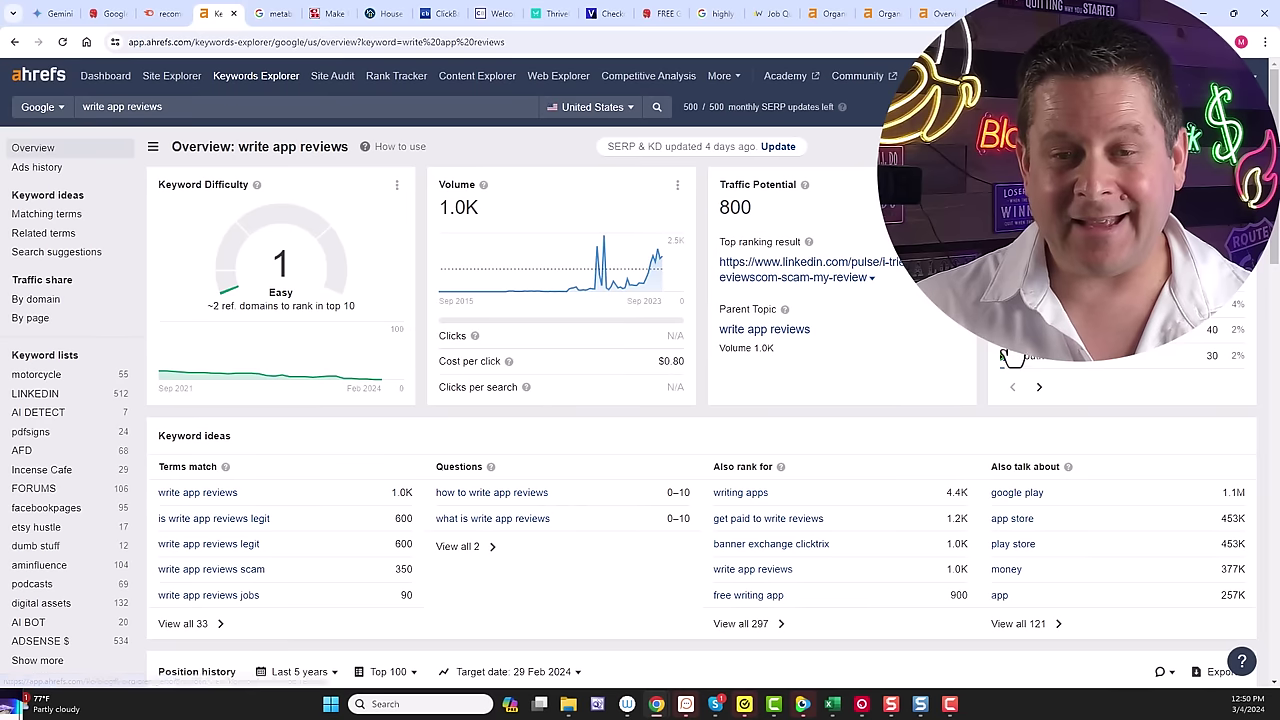
pyautogui.rightClick(830, 288)
pyautogui.click(862, 296)
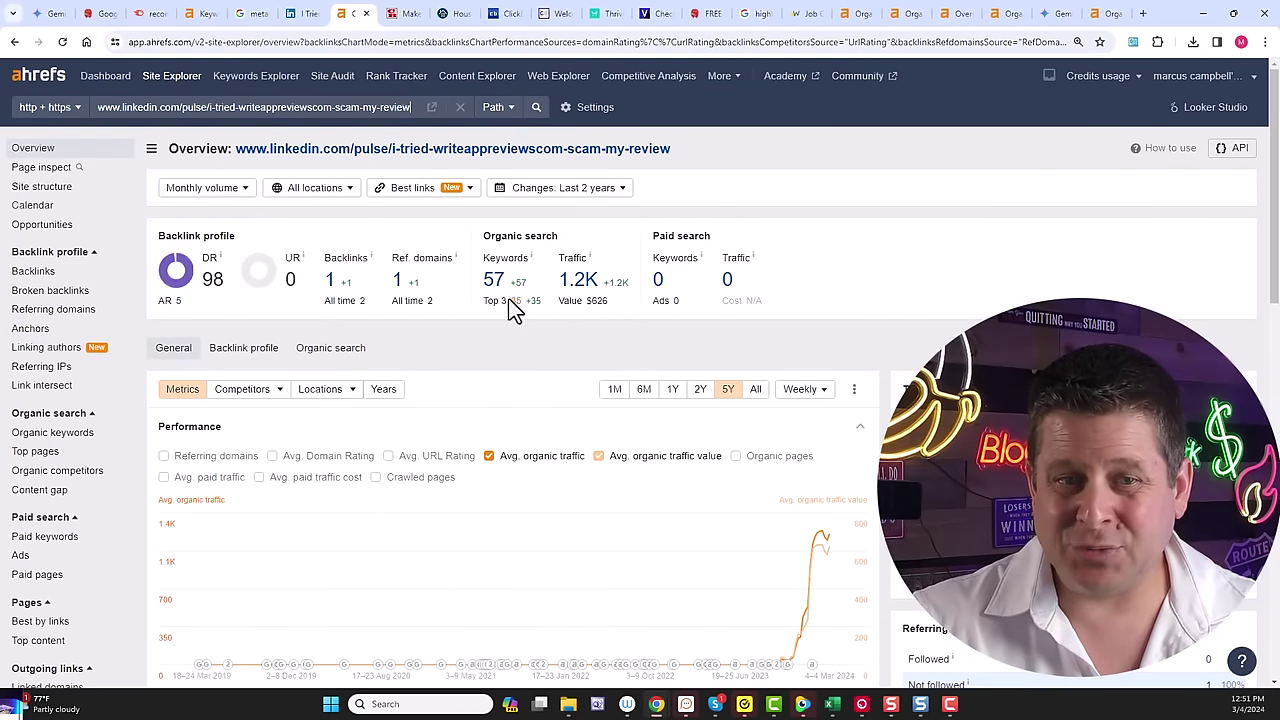
# - Open the LinkedIn article's organic keywords list, led by 'write app reviews' at position 1
pyautogui.scroll(-1, 501, 298)
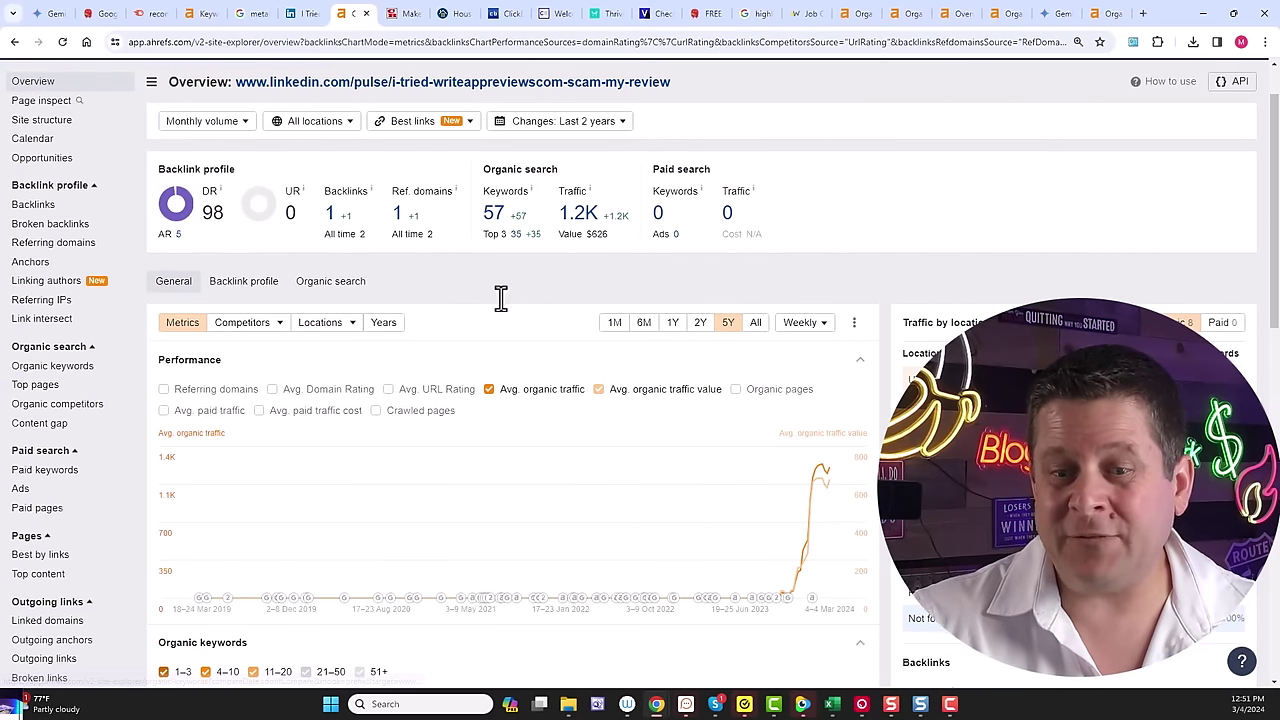
pyautogui.click(494, 213)
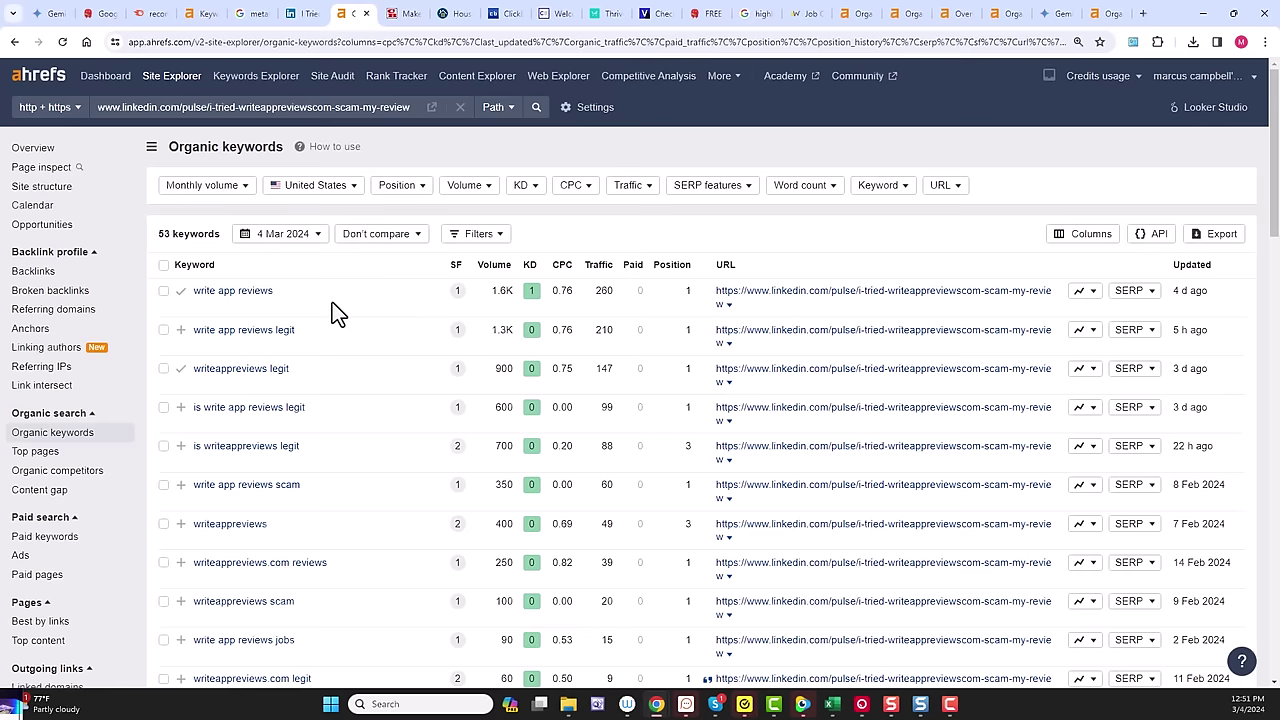
pyautogui.scroll(-10, 338, 308)
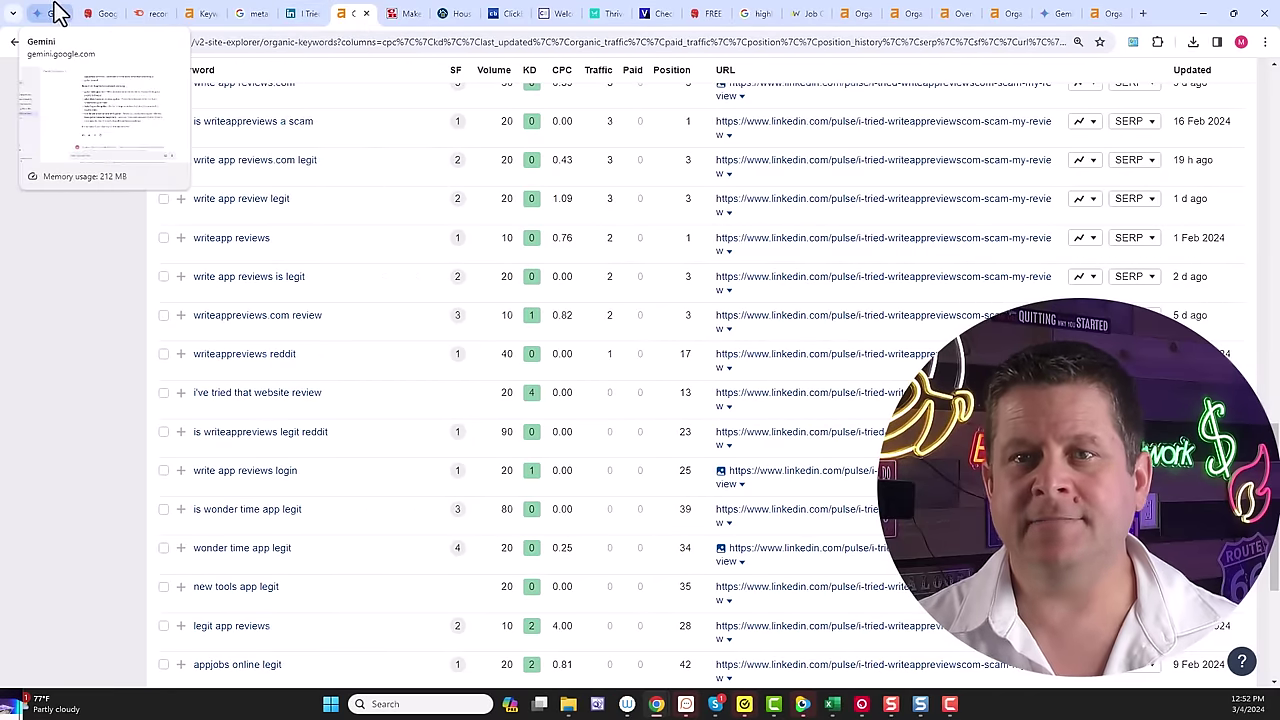
# - Switch to the Gemini chat about promoting the WriteApps ClickBank product and scroll through it
pyautogui.click(50, 13)
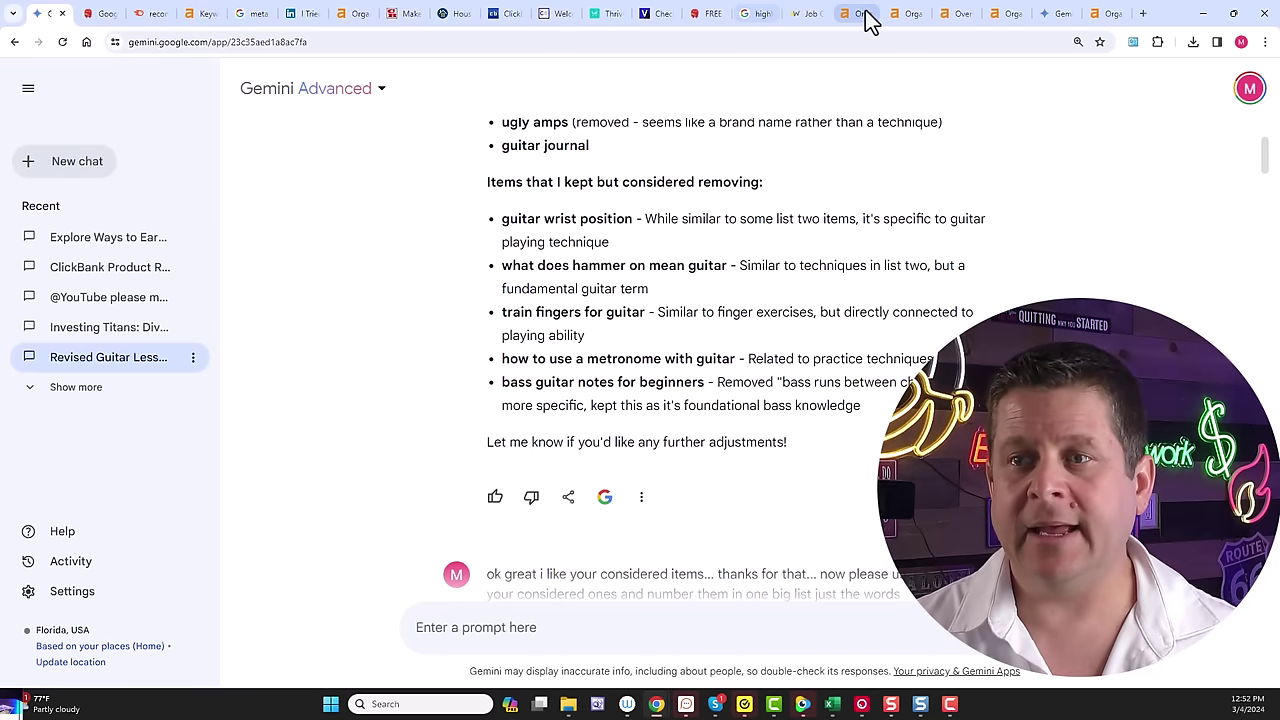
pyautogui.click(1052, 13)
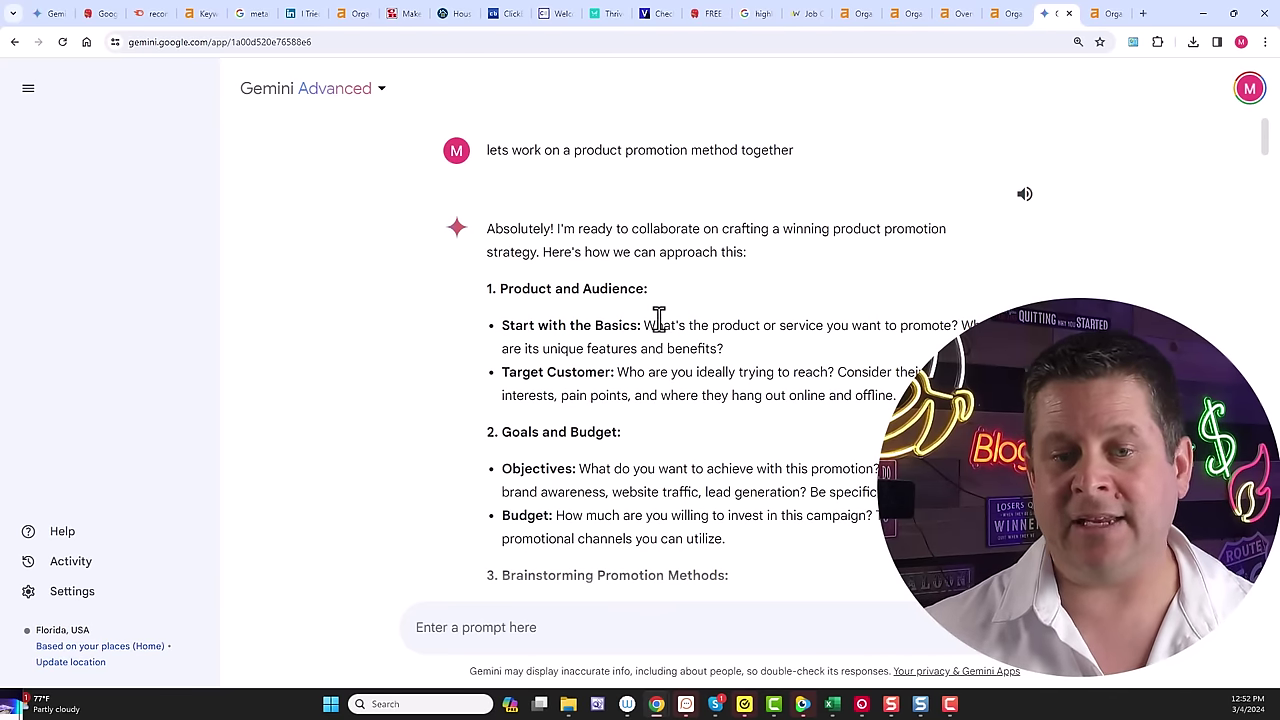
pyautogui.scroll(-3, 658, 323)
pyautogui.scroll(-3, 658, 330)
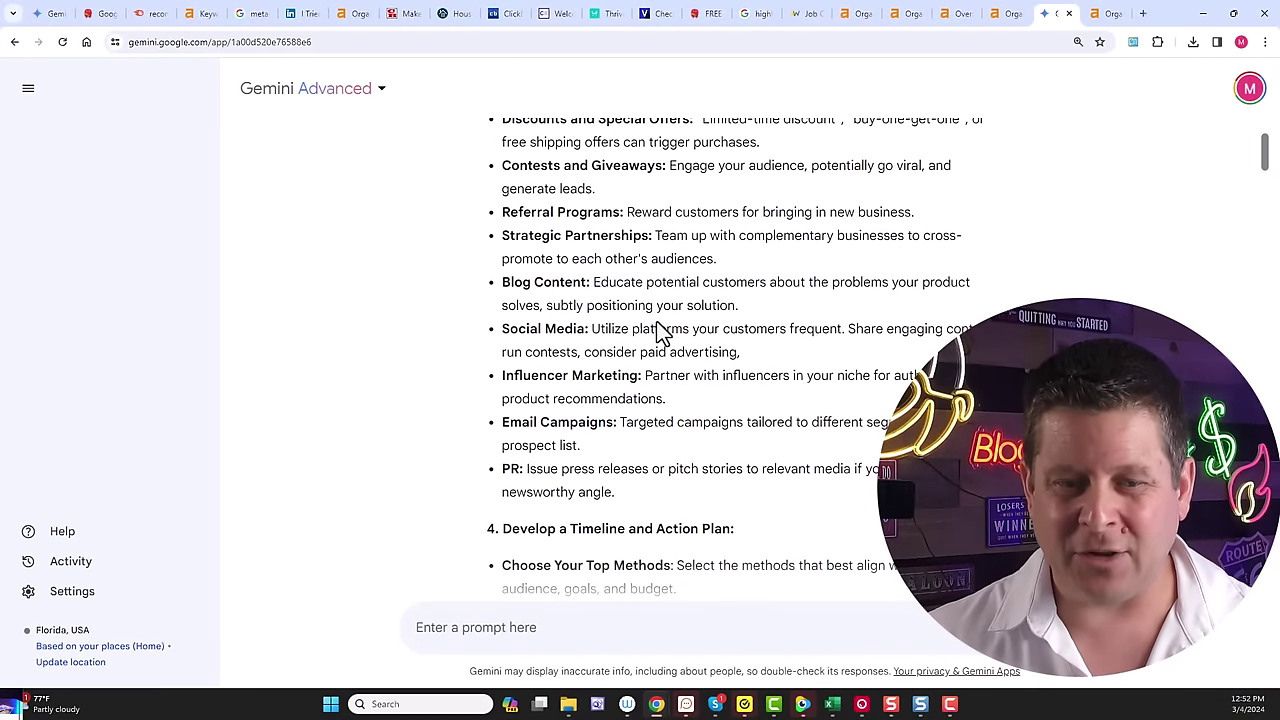
pyautogui.scroll(-3, 648, 360)
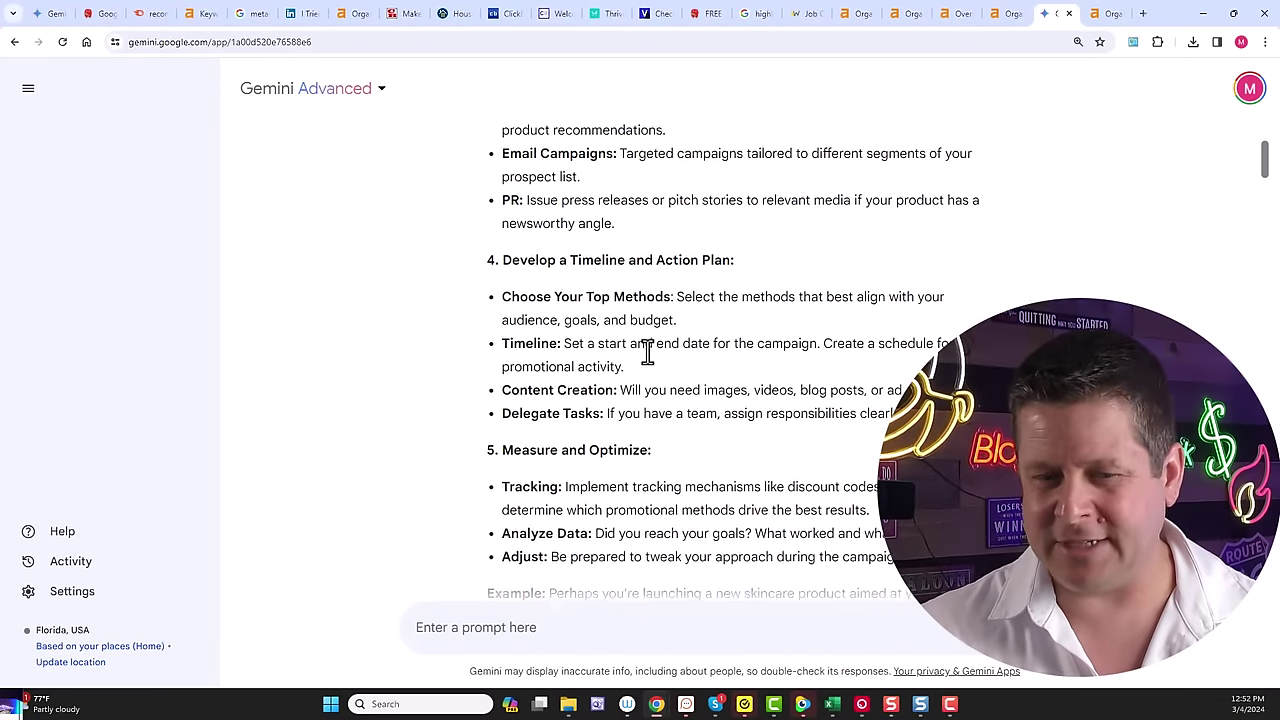
pyautogui.scroll(-4, 648, 360)
pyautogui.scroll(-1, 648, 360)
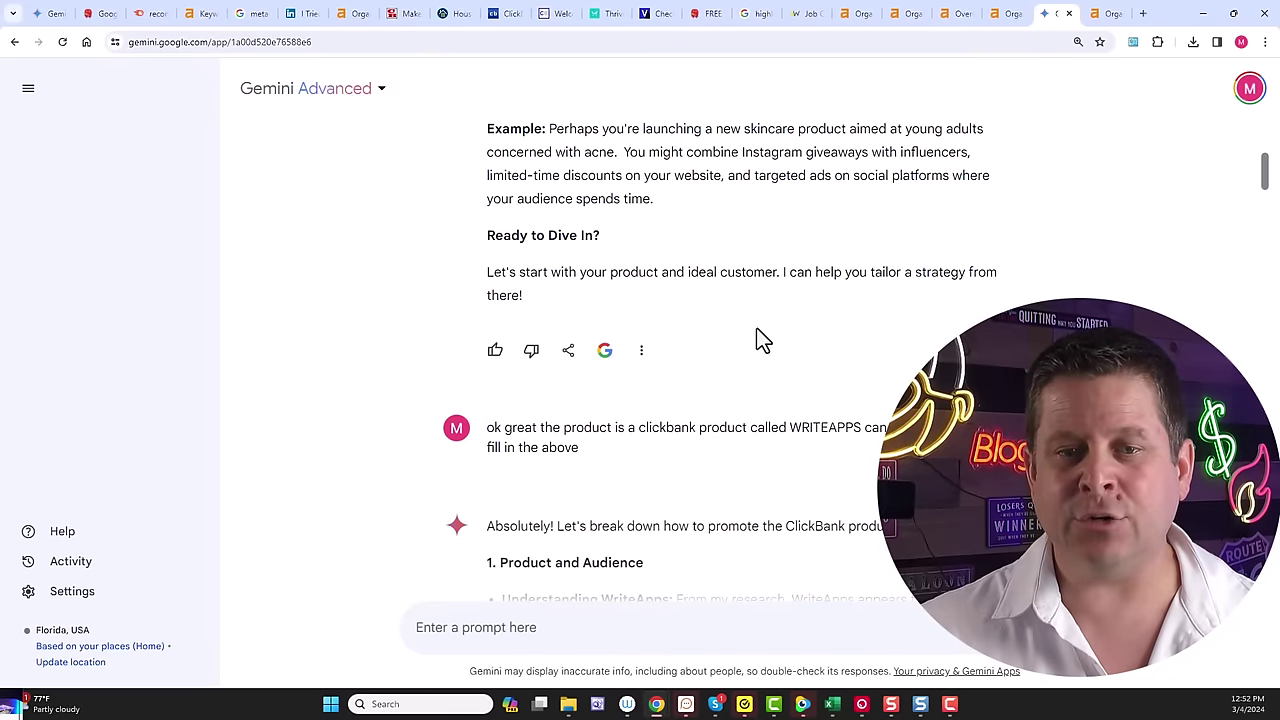
pyautogui.scroll(-1, 682, 352)
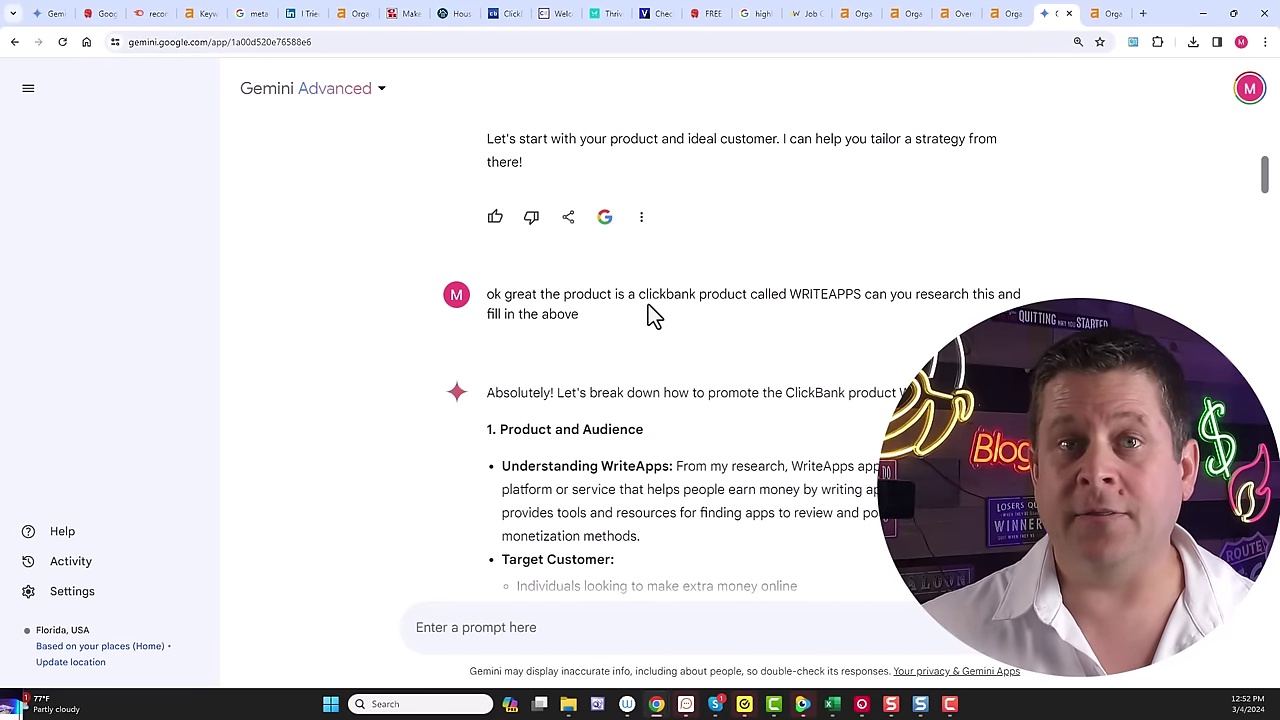
# - Highlight 'clickbank product called WRITEAPPS' in the prompt and read the rest of the promotion plan
pyautogui.moveTo(648, 291); pyautogui.dragTo(852, 287)
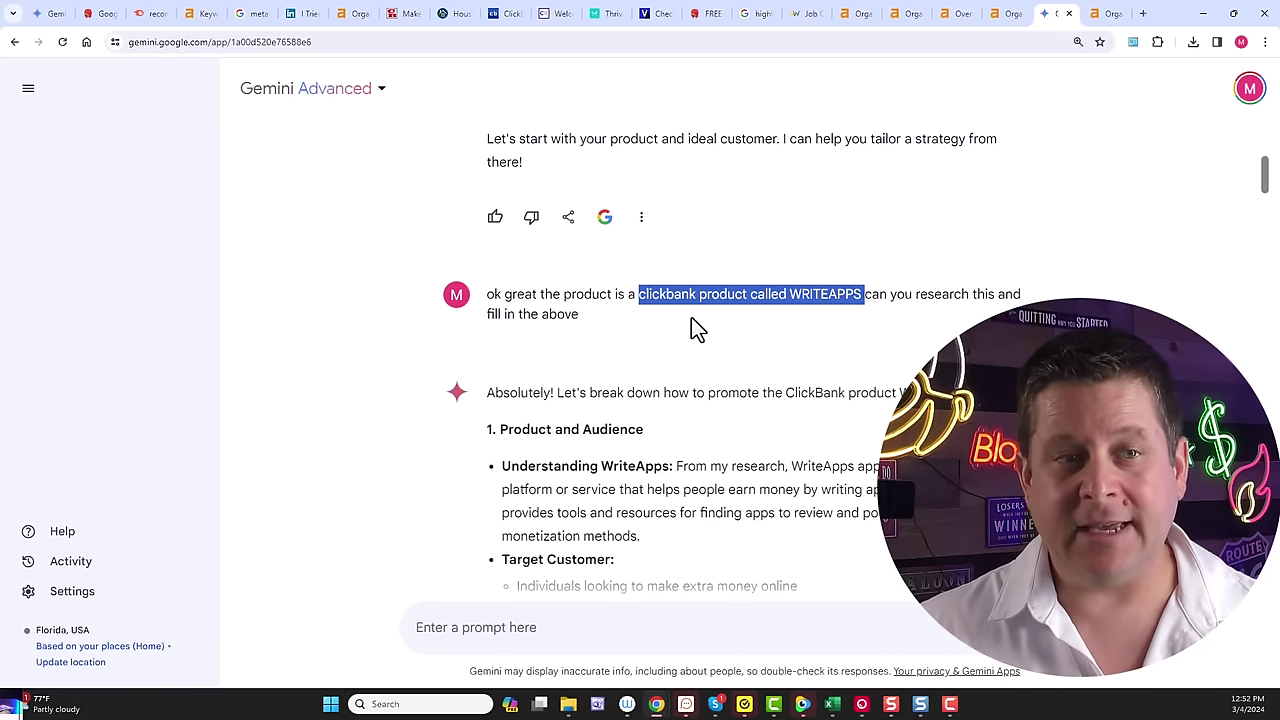
pyautogui.scroll(-2, 685, 315)
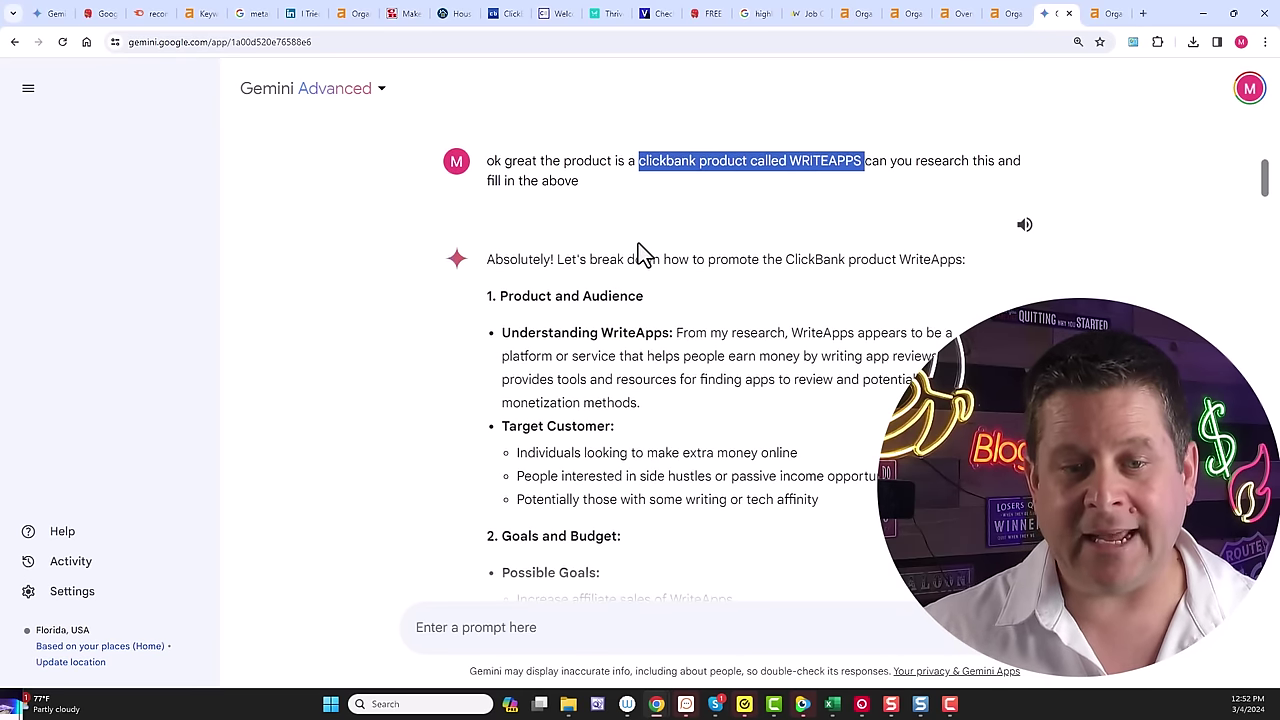
pyautogui.scroll(-2, 633, 224)
pyautogui.scroll(-3, 633, 224)
pyautogui.scroll(-2, 633, 224)
pyautogui.scroll(-3, 633, 224)
pyautogui.scroll(-2, 634, 224)
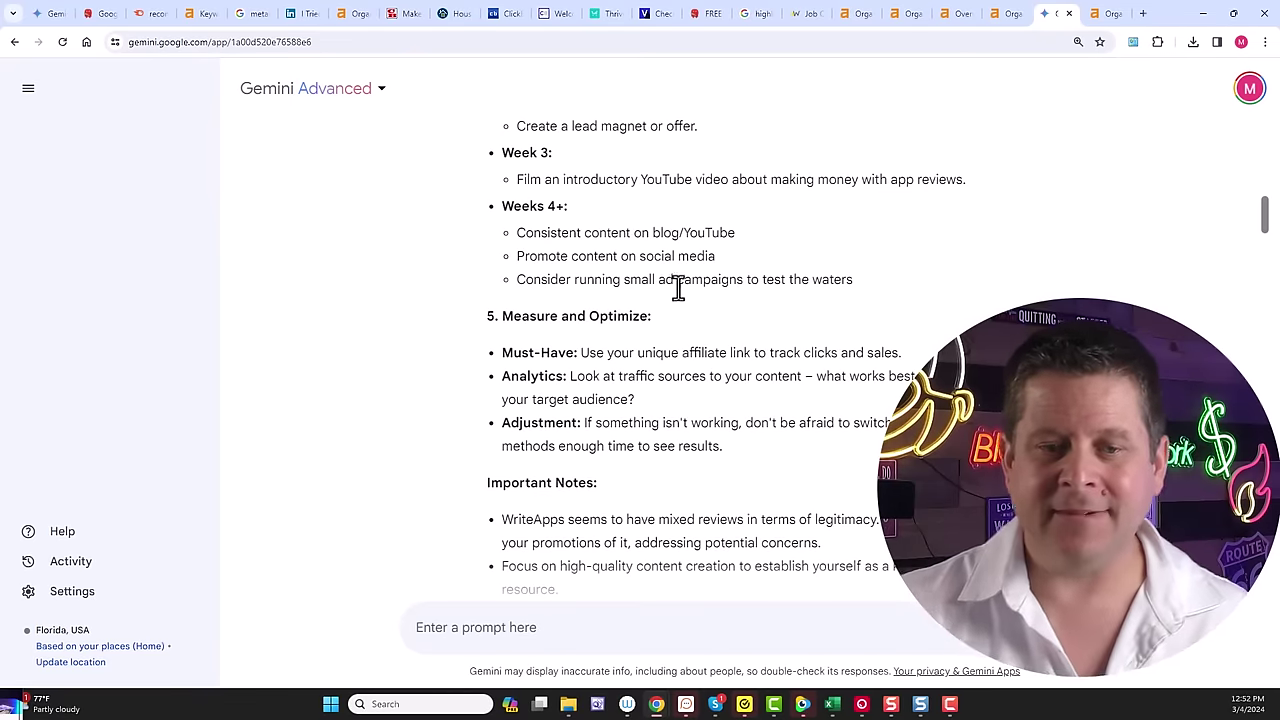
pyautogui.scroll(-3, 690, 280)
pyautogui.scroll(-2, 705, 278)
pyautogui.scroll(-1, 695, 280)
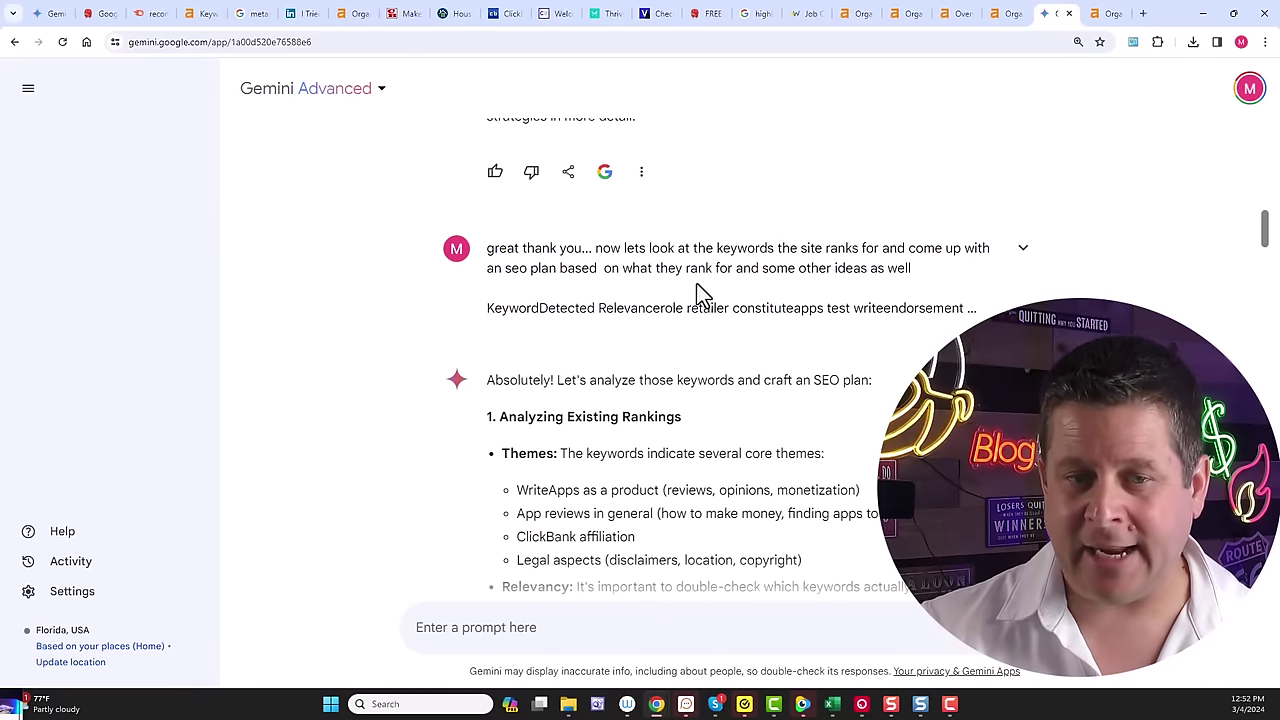
pyautogui.scroll(-1, 700, 289)
pyautogui.scroll(-1, 699, 289)
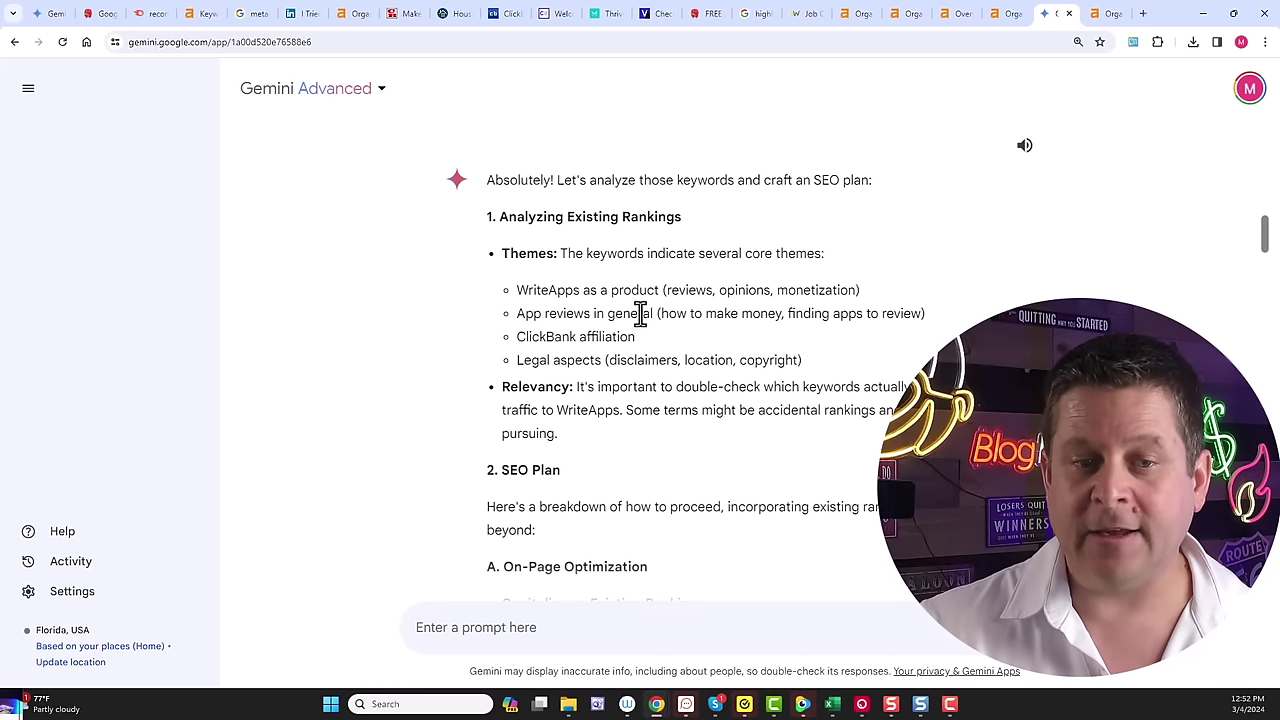
pyautogui.scroll(-1, 640, 320)
pyautogui.scroll(-1, 630, 322)
pyautogui.scroll(-3, 720, 335)
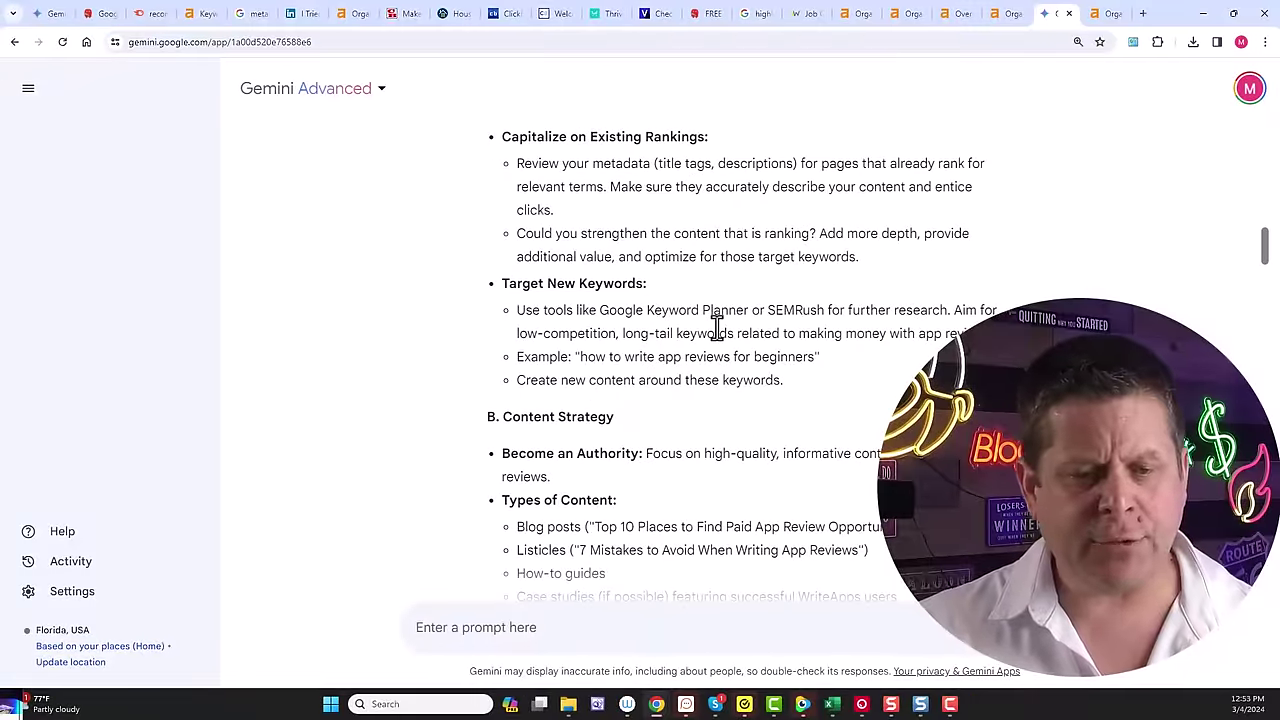
pyautogui.scroll(-1, 716, 328)
pyautogui.scroll(-3, 716, 330)
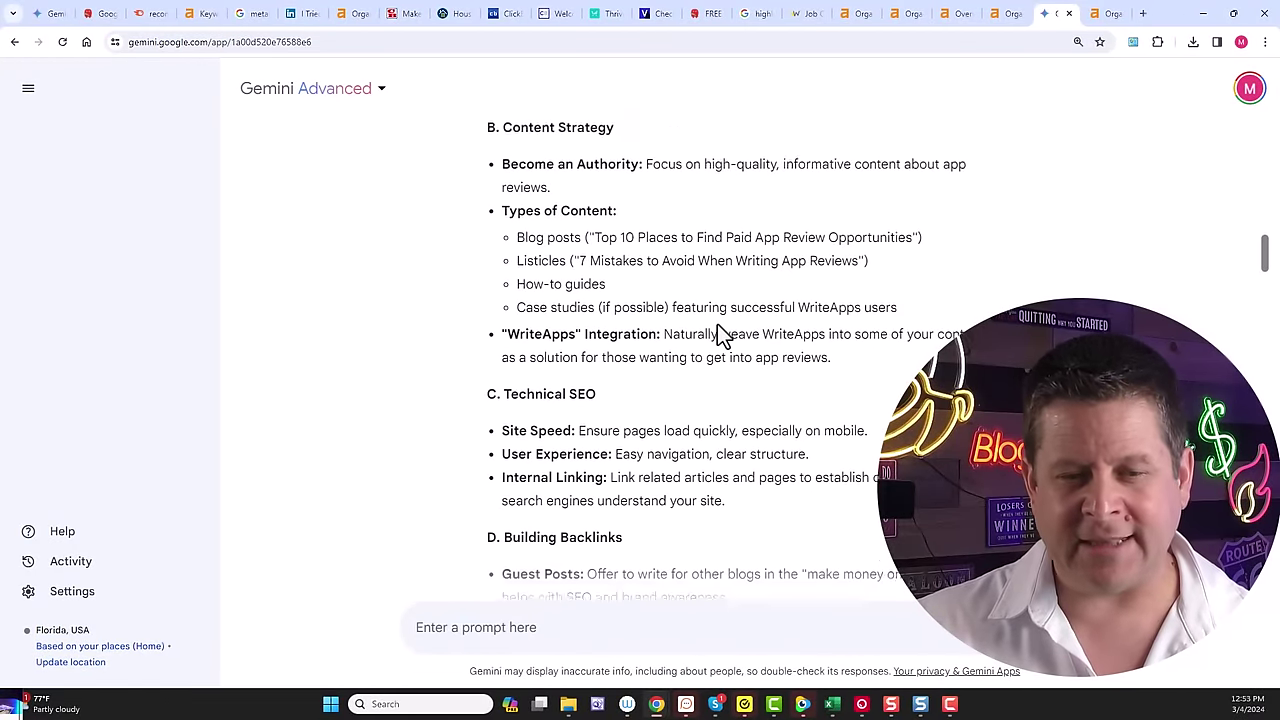
pyautogui.scroll(-2, 716, 332)
pyautogui.scroll(-1, 712, 335)
pyautogui.scroll(-2, 712, 332)
pyautogui.scroll(-1, 712, 332)
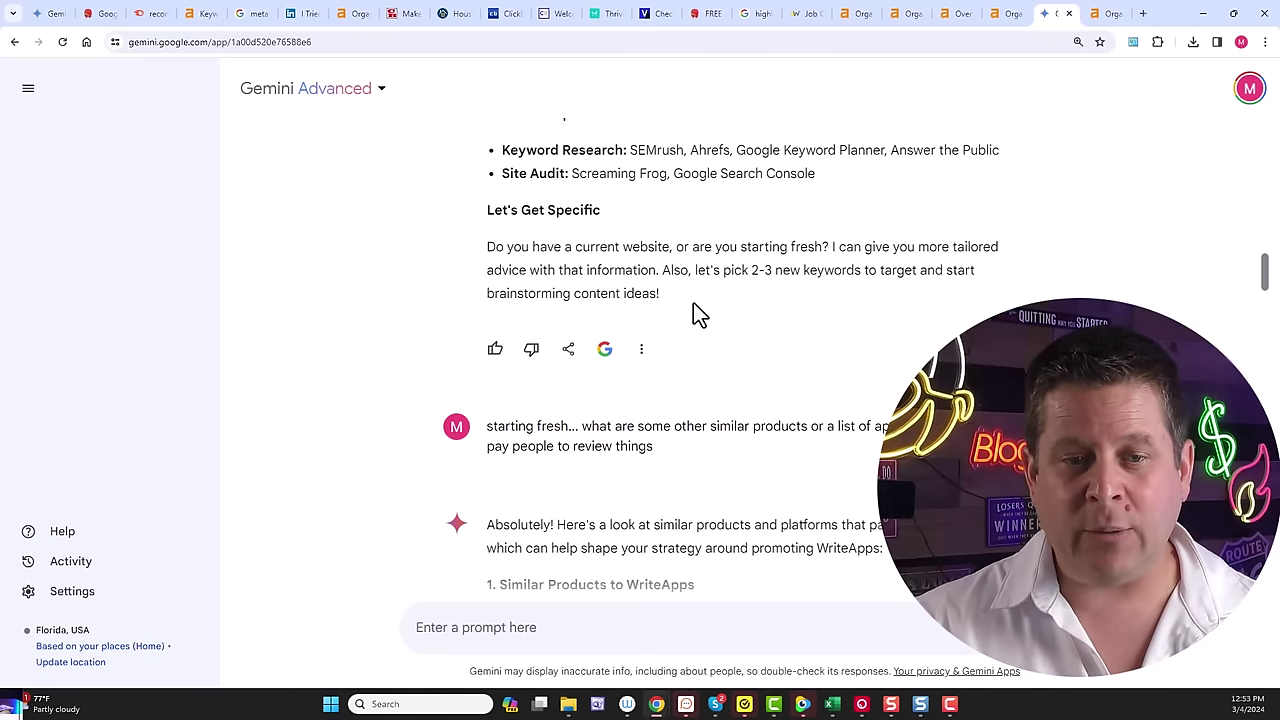
pyautogui.scroll(-3, 710, 348)
pyautogui.scroll(-3, 710, 340)
pyautogui.scroll(-3, 710, 340)
pyautogui.scroll(-4, 710, 340)
pyautogui.scroll(-4, 710, 340)
pyautogui.scroll(-4, 710, 340)
pyautogui.scroll(-4, 710, 340)
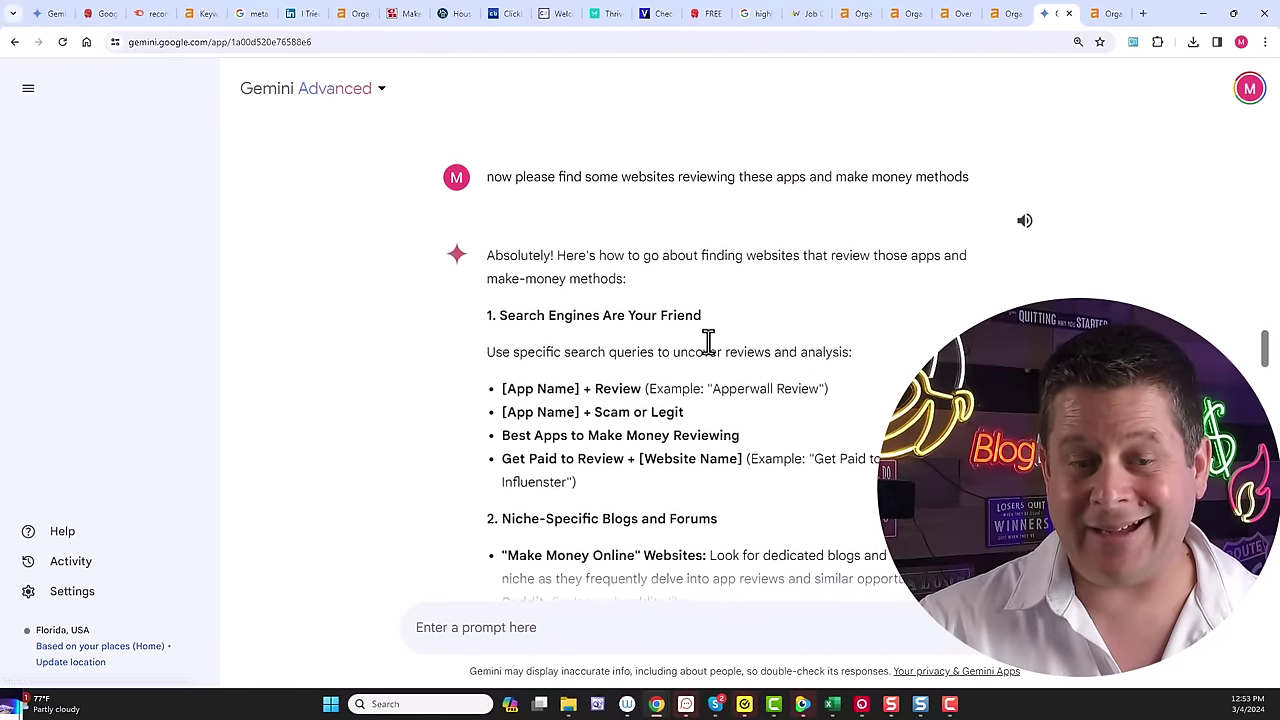
pyautogui.scroll(-4, 710, 340)
pyautogui.scroll(-2, 708, 340)
pyautogui.scroll(-5, 710, 341)
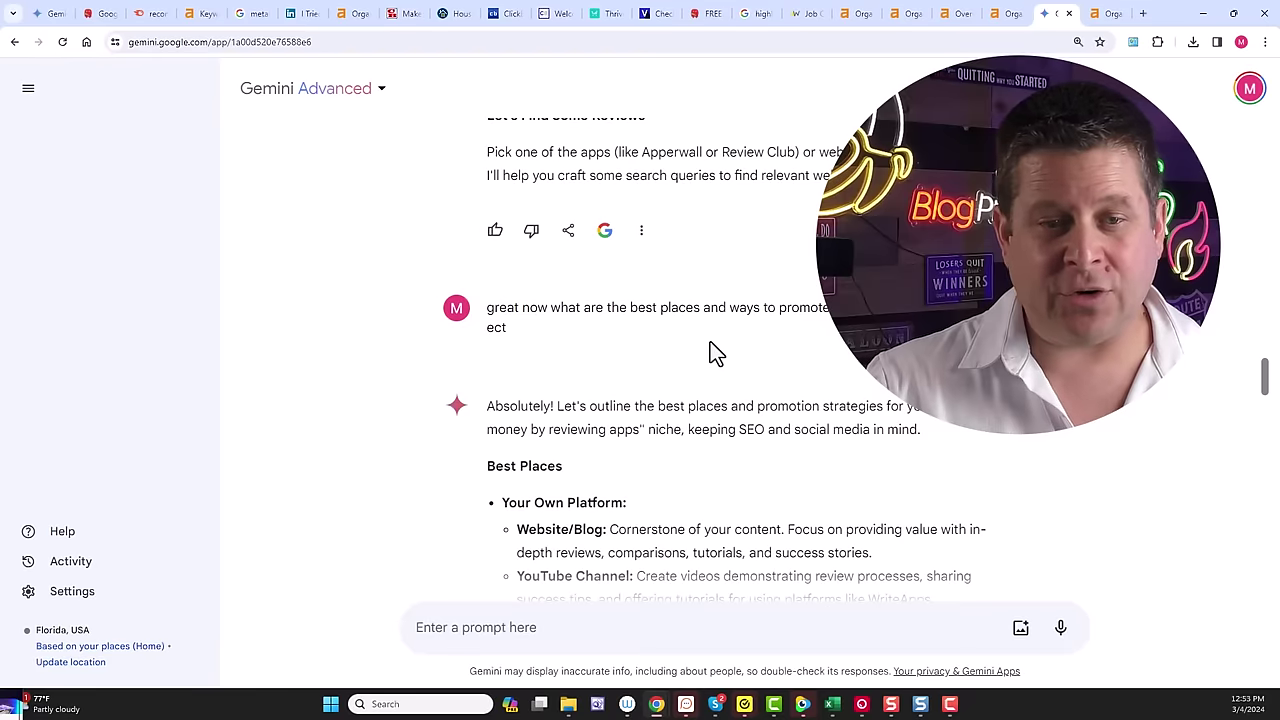
pyautogui.scroll(-5, 710, 345)
pyautogui.scroll(-3, 715, 350)
pyautogui.scroll(-5, 715, 350)
pyautogui.scroll(-3, 715, 350)
pyautogui.scroll(-1, 715, 350)
pyautogui.scroll(-5, 710, 350)
pyautogui.scroll(-5, 691, 334)
pyautogui.scroll(-2, 693, 335)
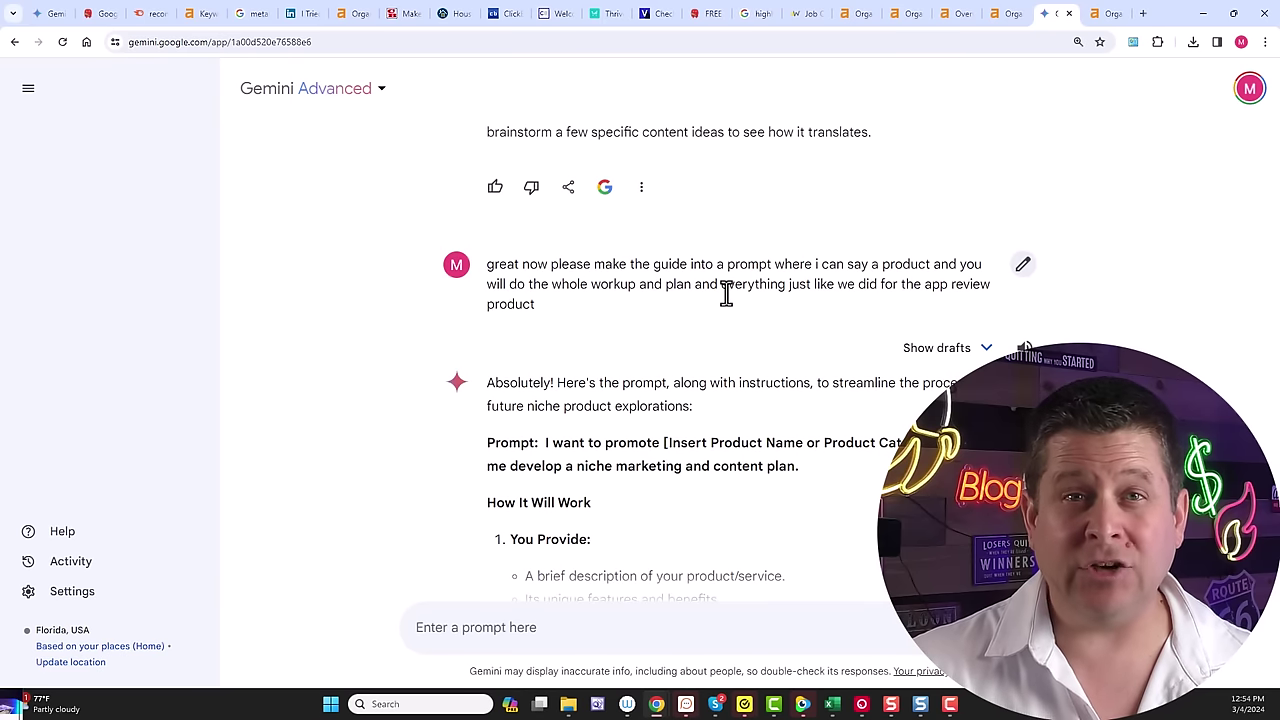
pyautogui.scroll(-1, 714, 295)
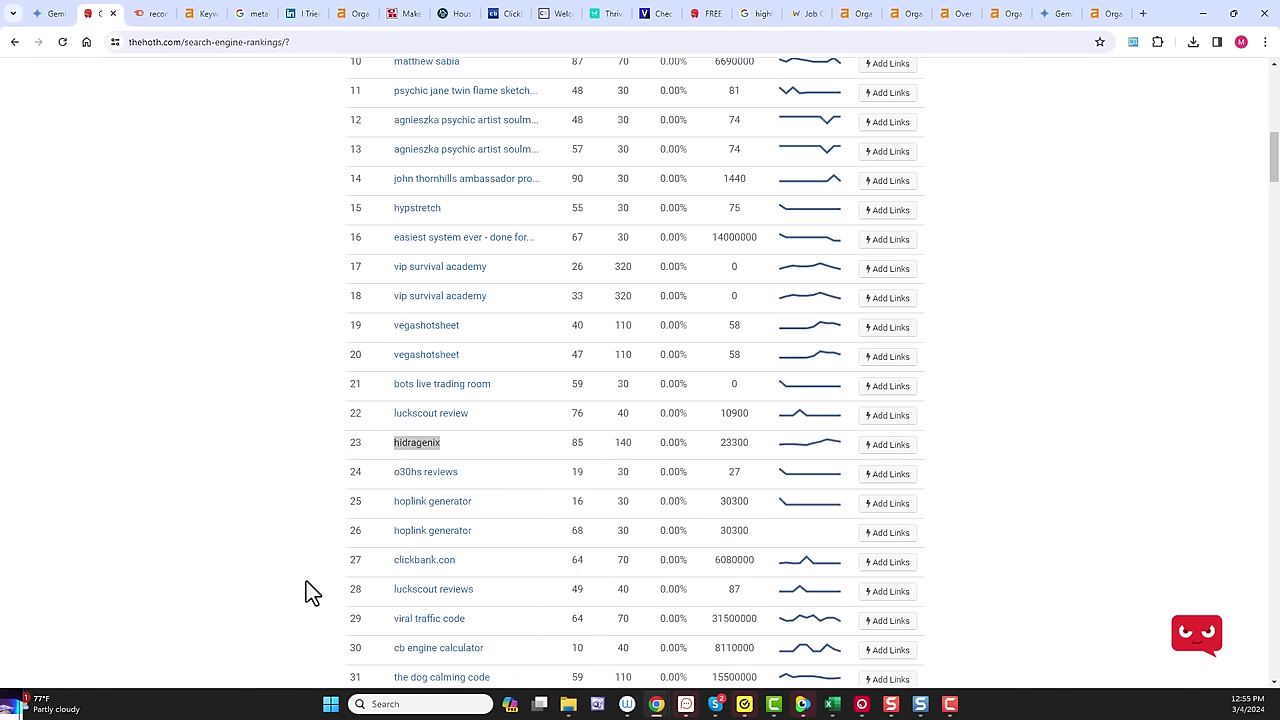
# - Search ClickBank for 'the dog calming code' and select the Brain Training for Dogs listing details
pyautogui.scroll(-2, 280, 575)
pyautogui.moveTo(442, 477)
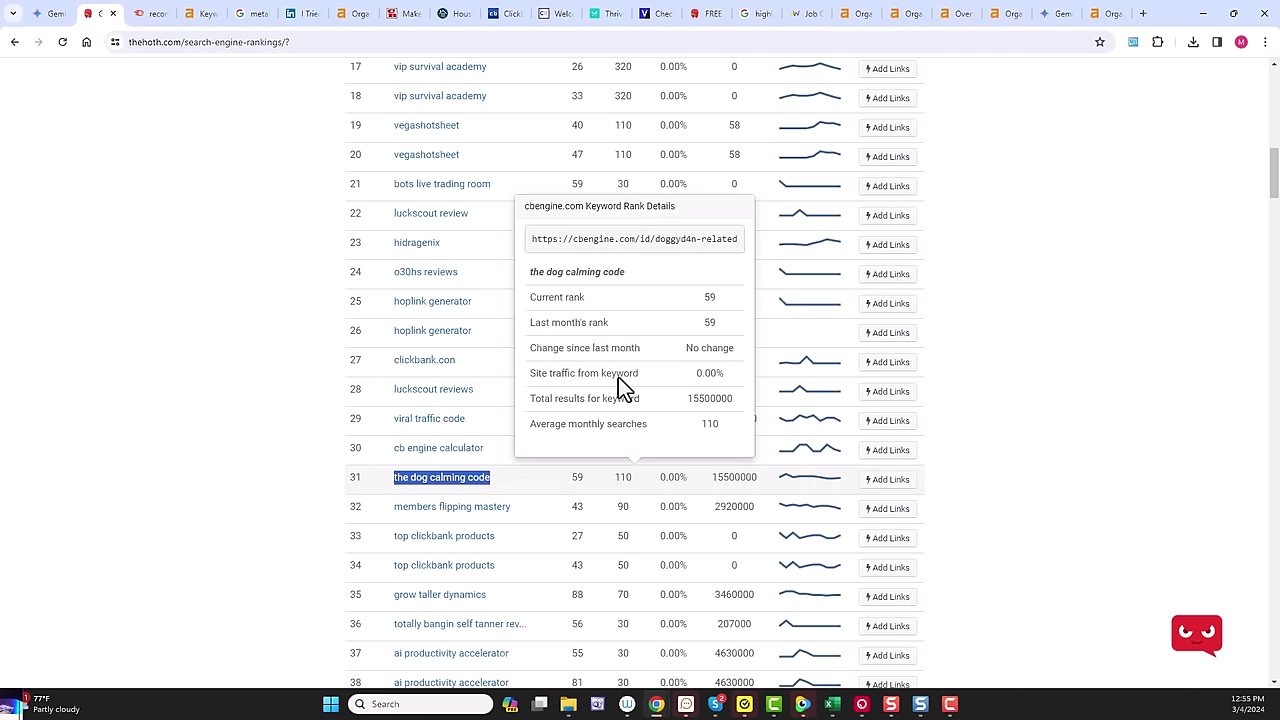
pyautogui.press('Return')
pyautogui.scroll(-2, 537, 315)
pyautogui.scroll(-2, 540, 310)
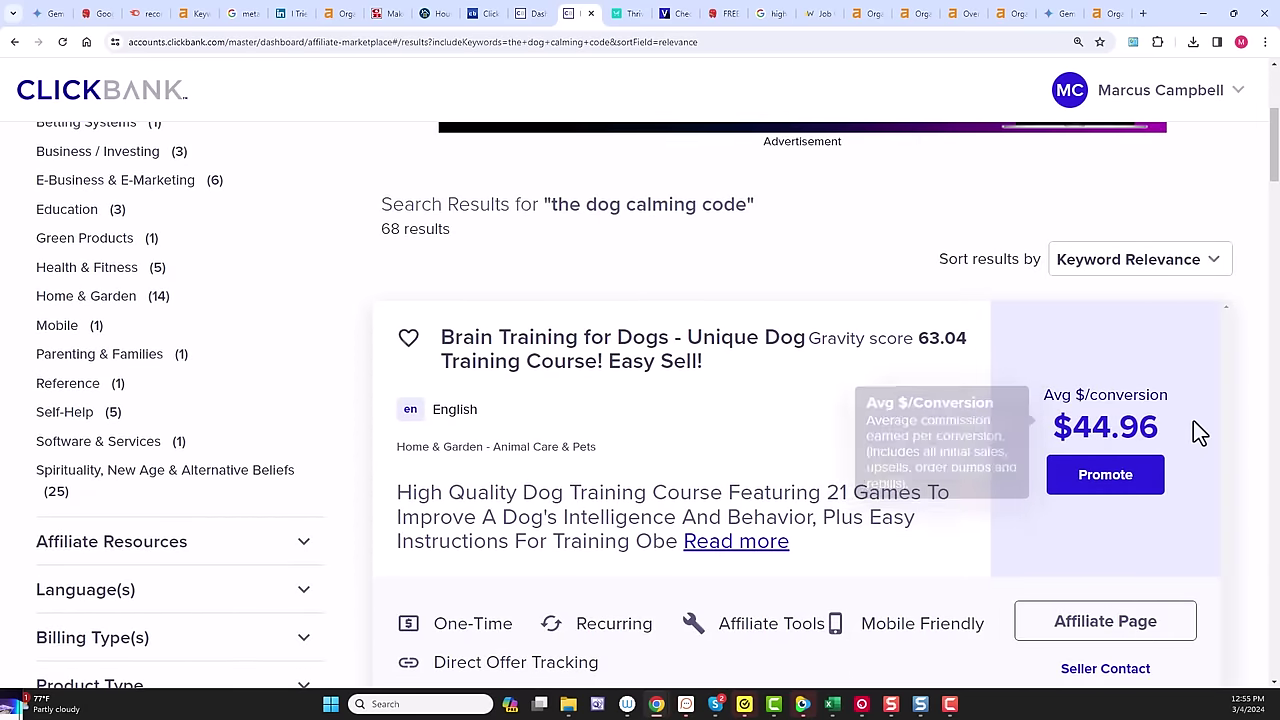
pyautogui.scroll(-1, 749, 476)
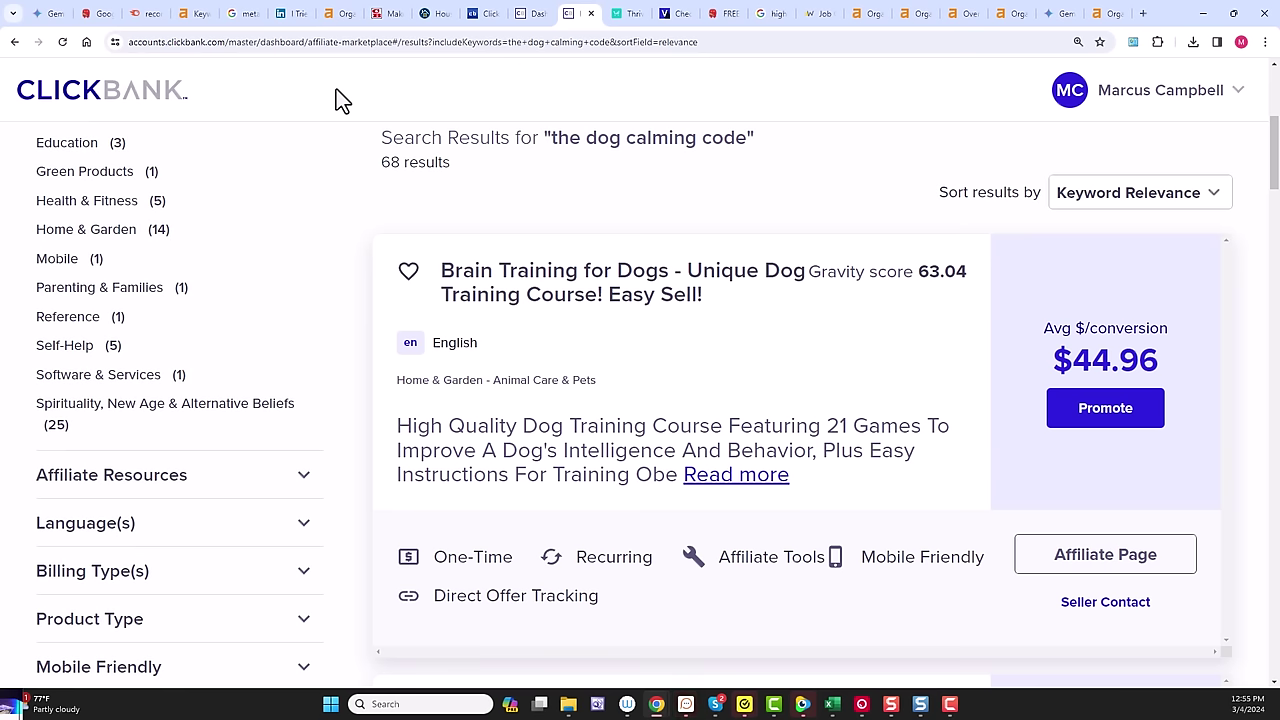
pyautogui.hotkey('ctrl', 'a')
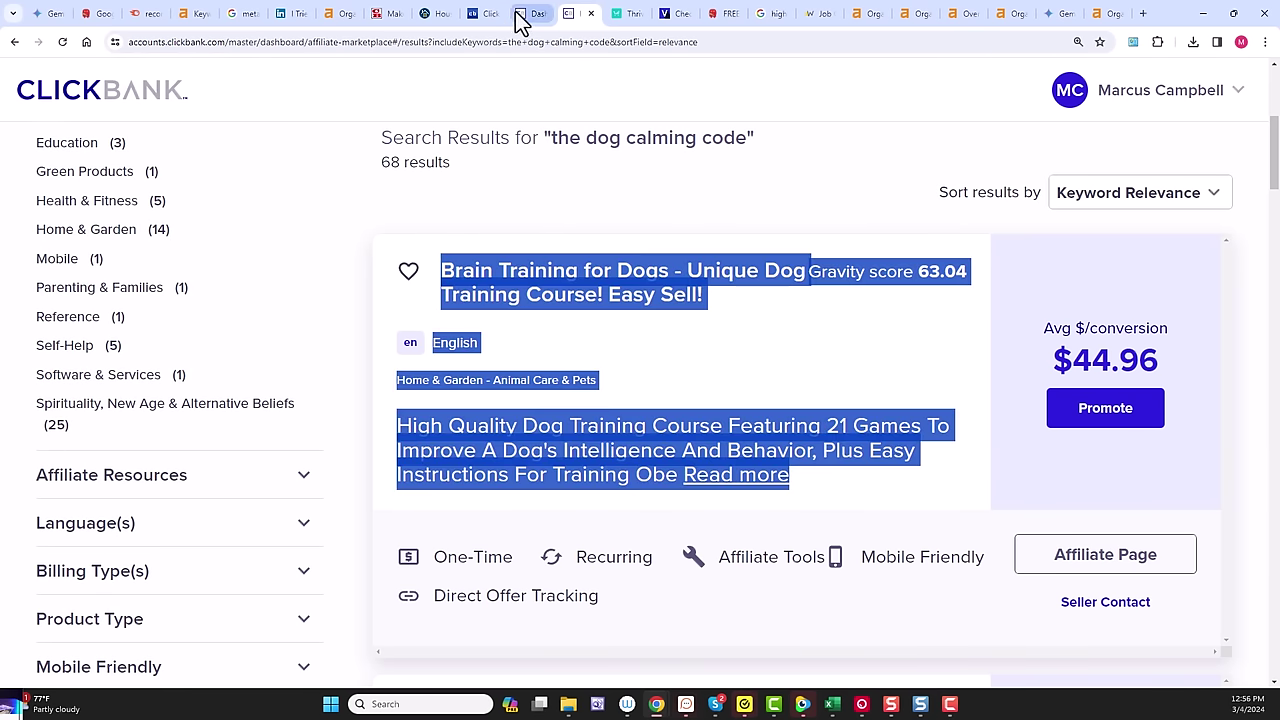
# - Ask Gemini for a Brain Training for Dogs marketing plan with pasted product details, content calendar and SEO keywords
pyautogui.click(1051, 13)
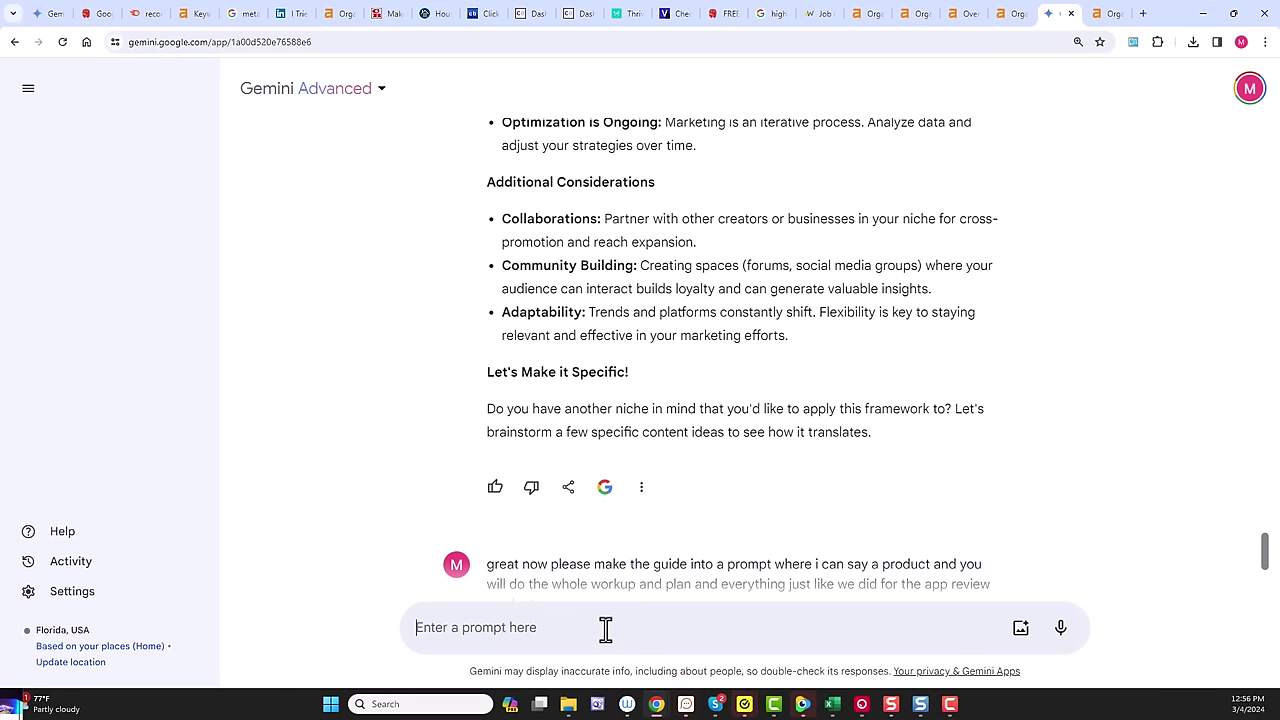
pyautogui.click(609, 627)
pyautogui.write('now please do the whole workup go')
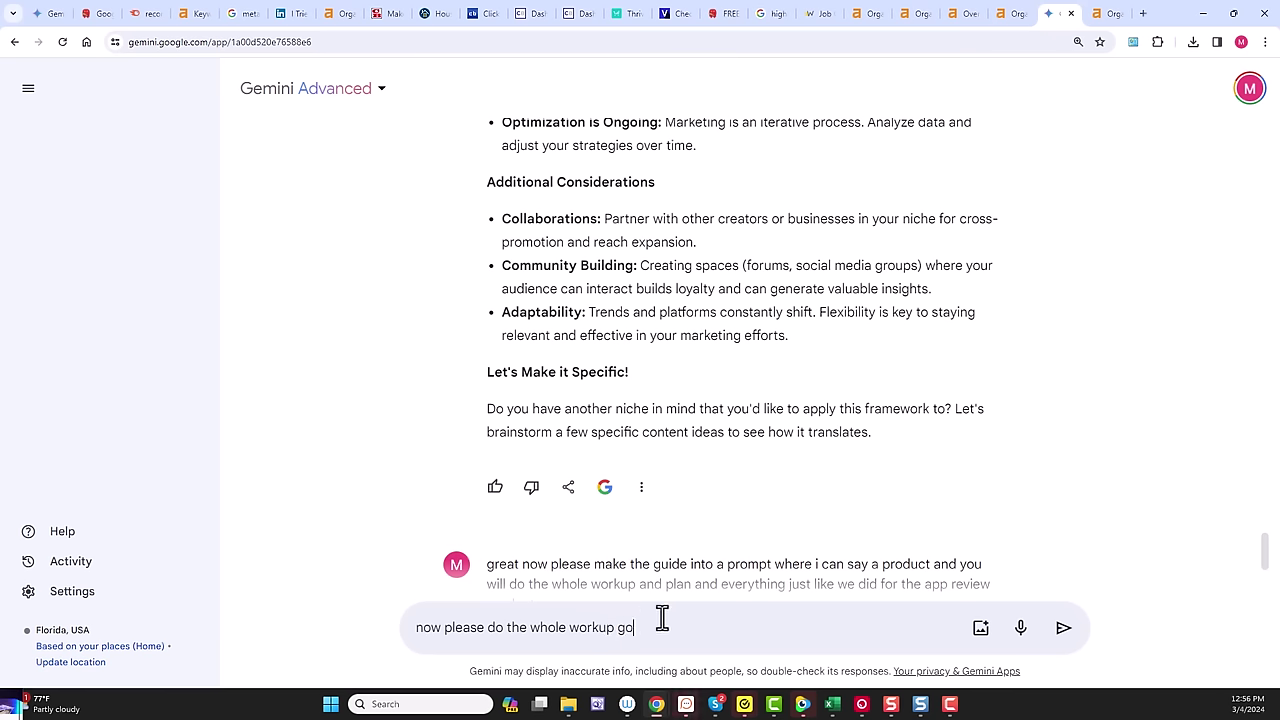
pyautogui.hotkey('ctrl', 'v')
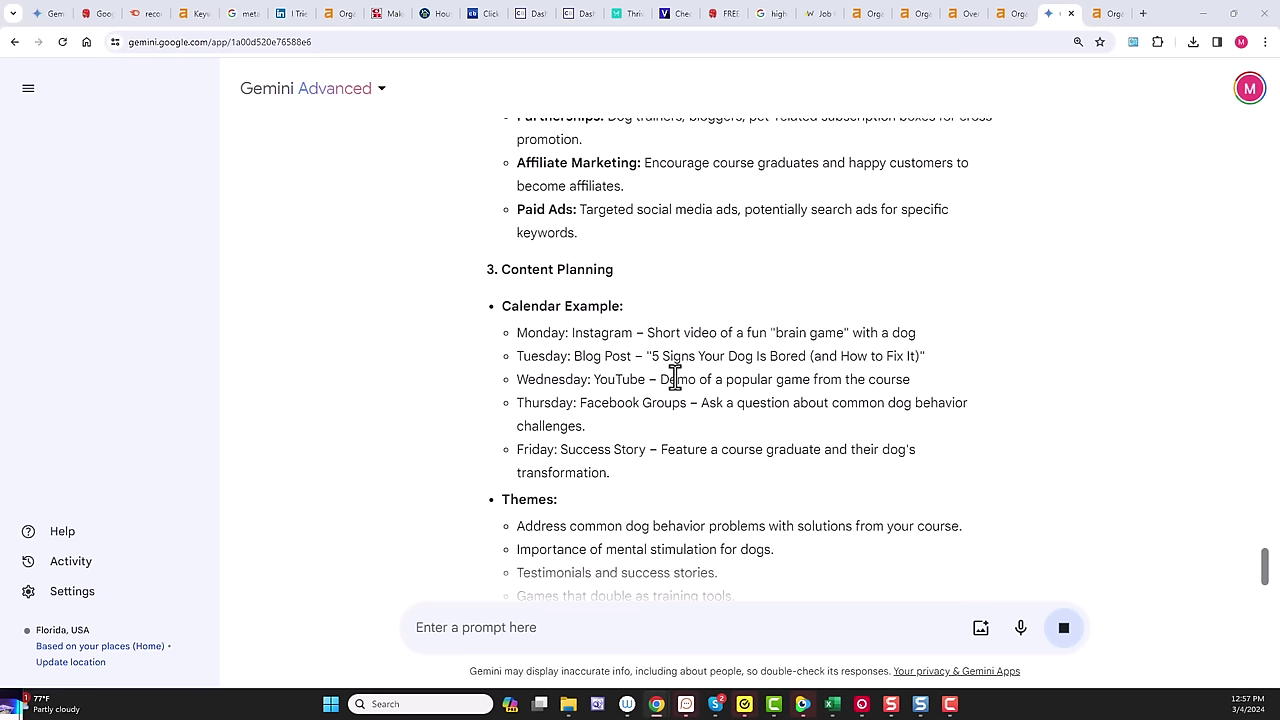
pyautogui.scroll(-4, 669, 379)
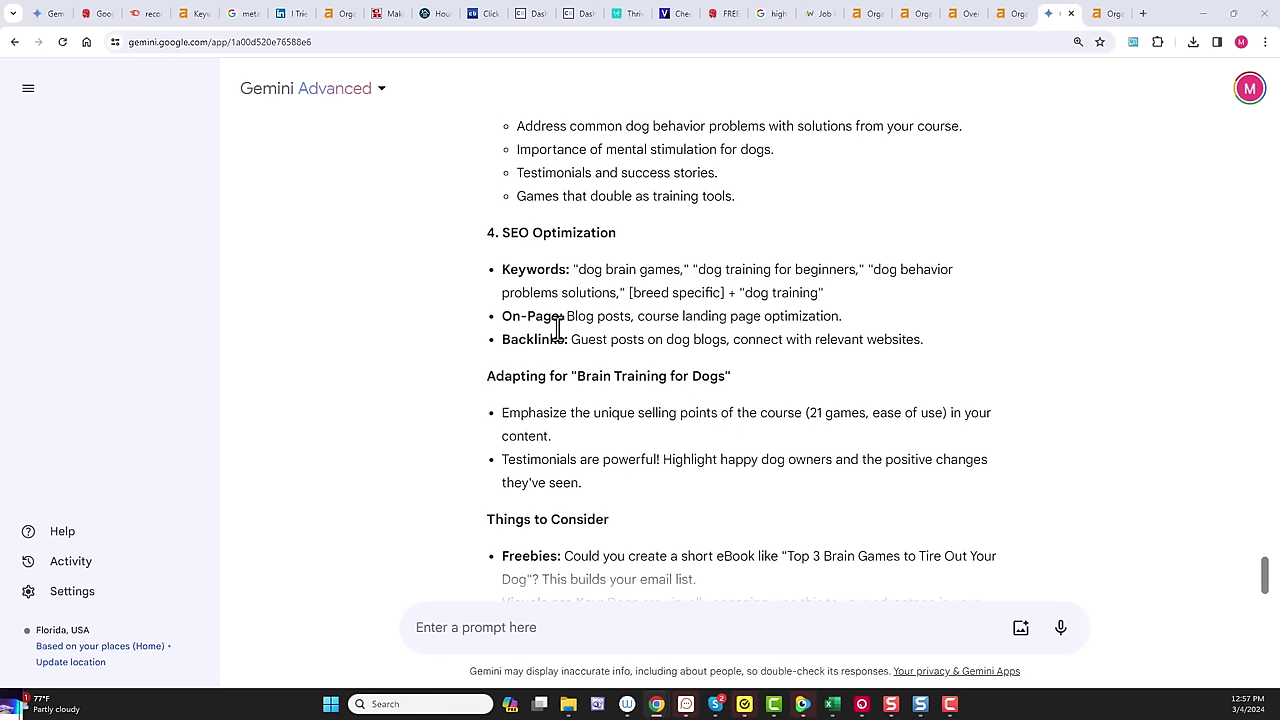
# - Request a 90-day week-by-week content planner with titles for the dog training course
pyautogui.scroll(-3, 711, 341)
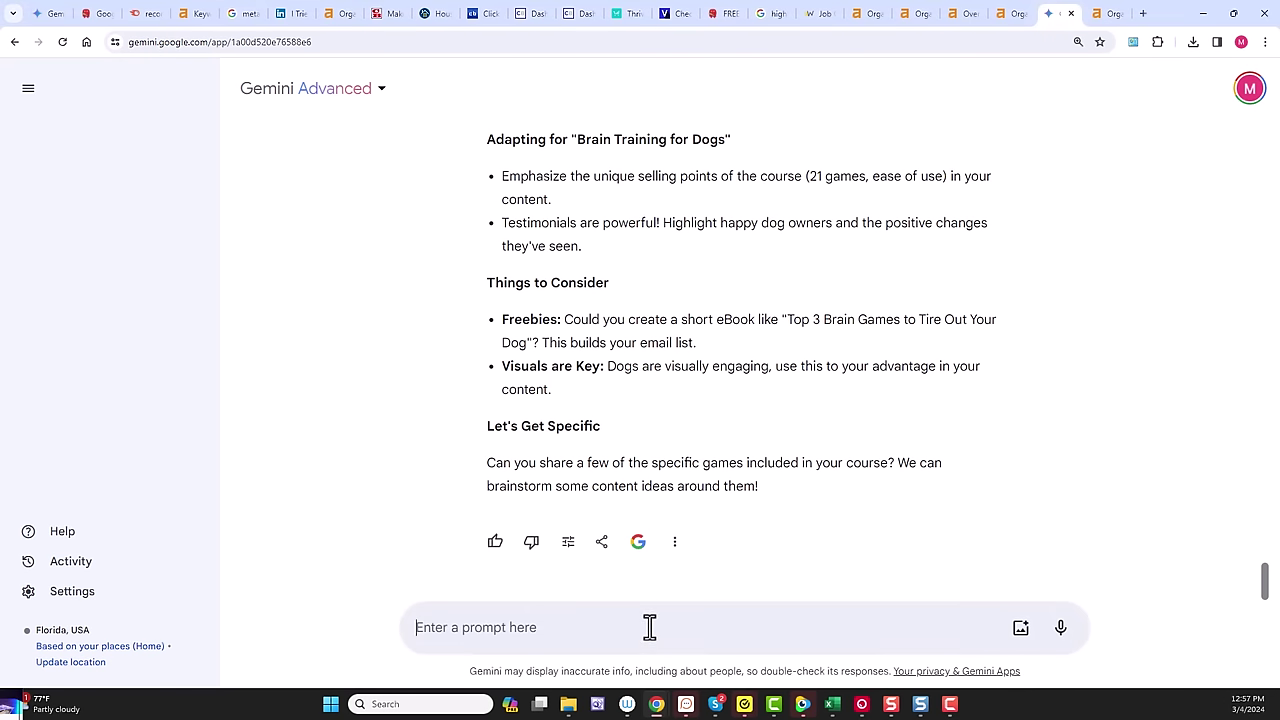
pyautogui.write('now pleas emake a 90 day week by week content ')
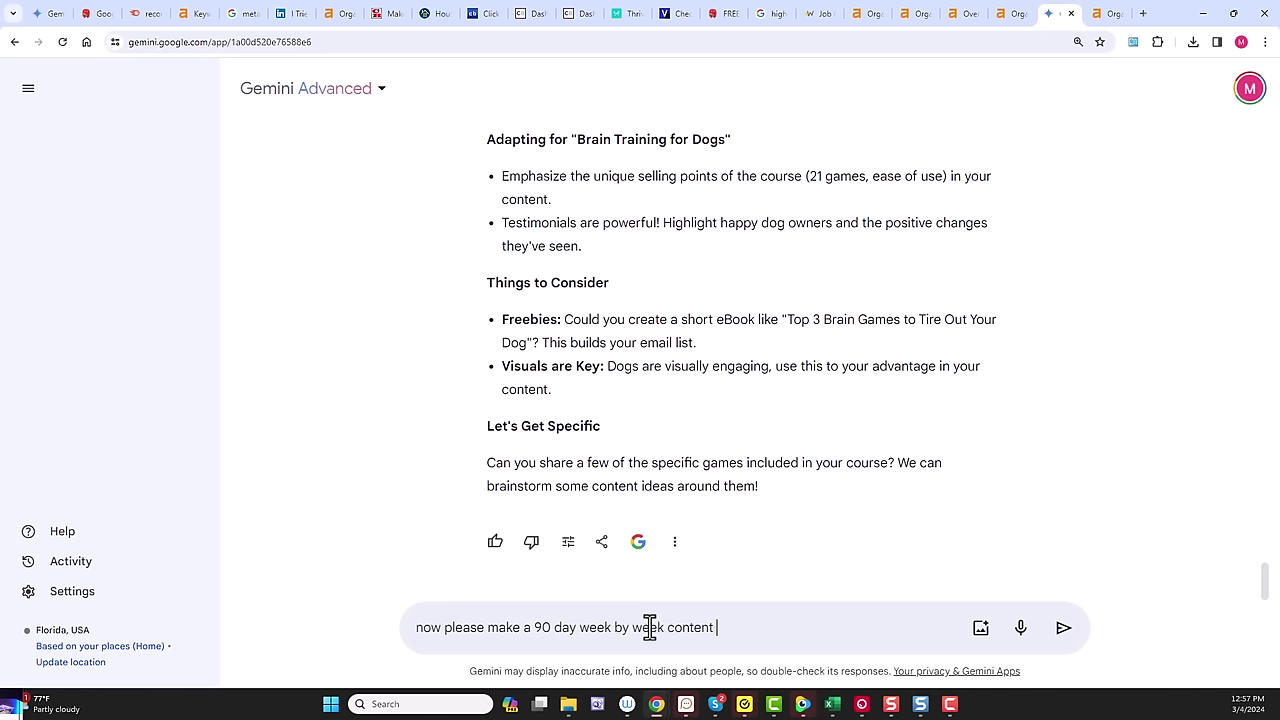
pyautogui.write('planner')
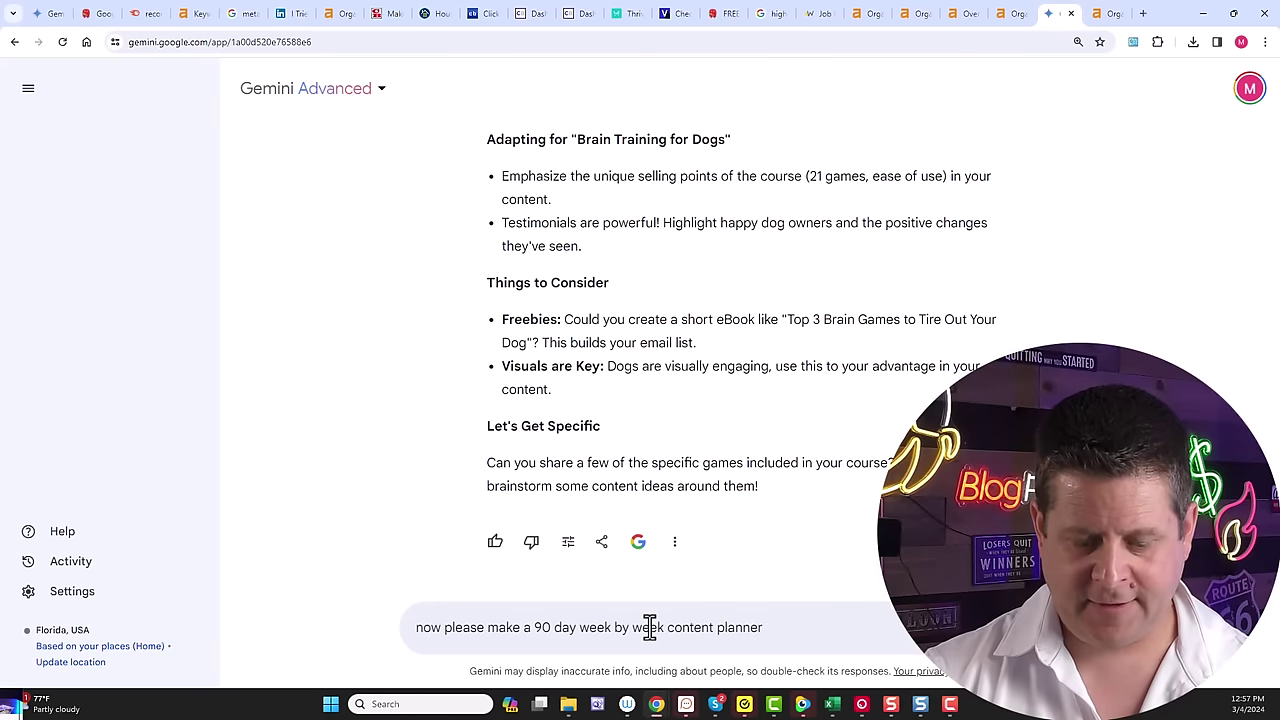
pyautogui.write(' with titles and even')
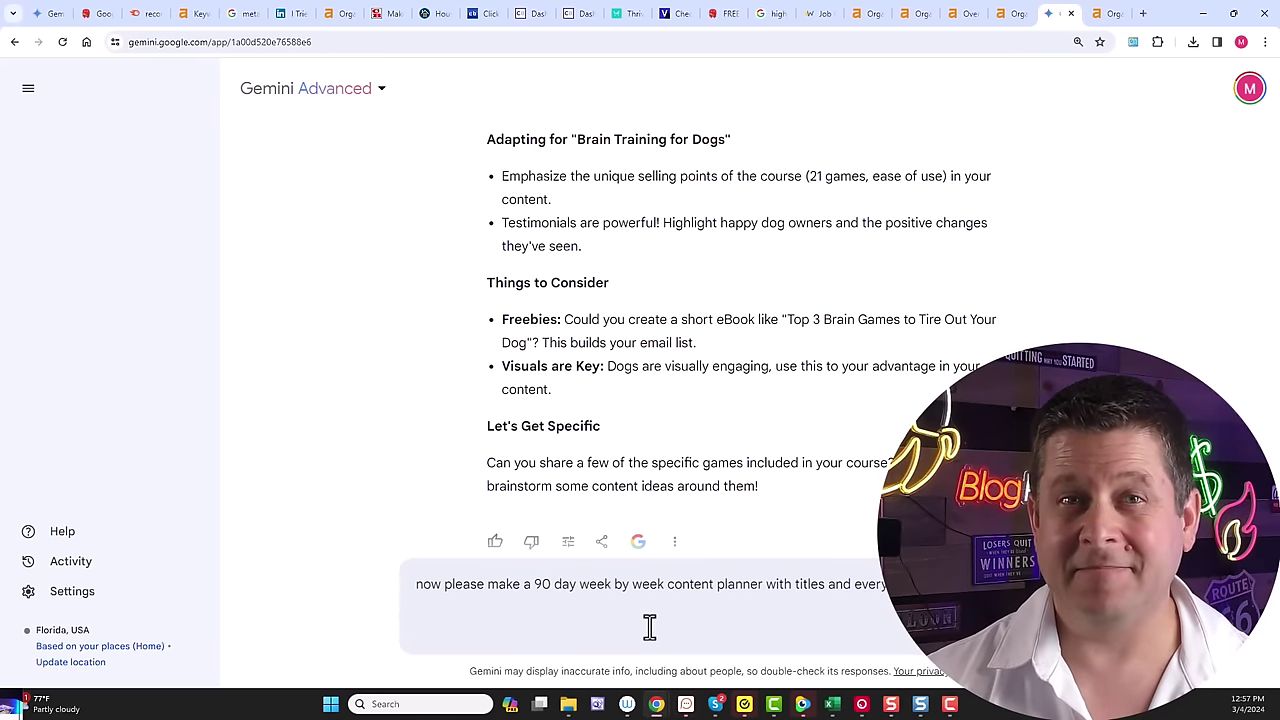
pyautogui.hotkey('ctrl', 'a')
pyautogui.press('BackSpace')
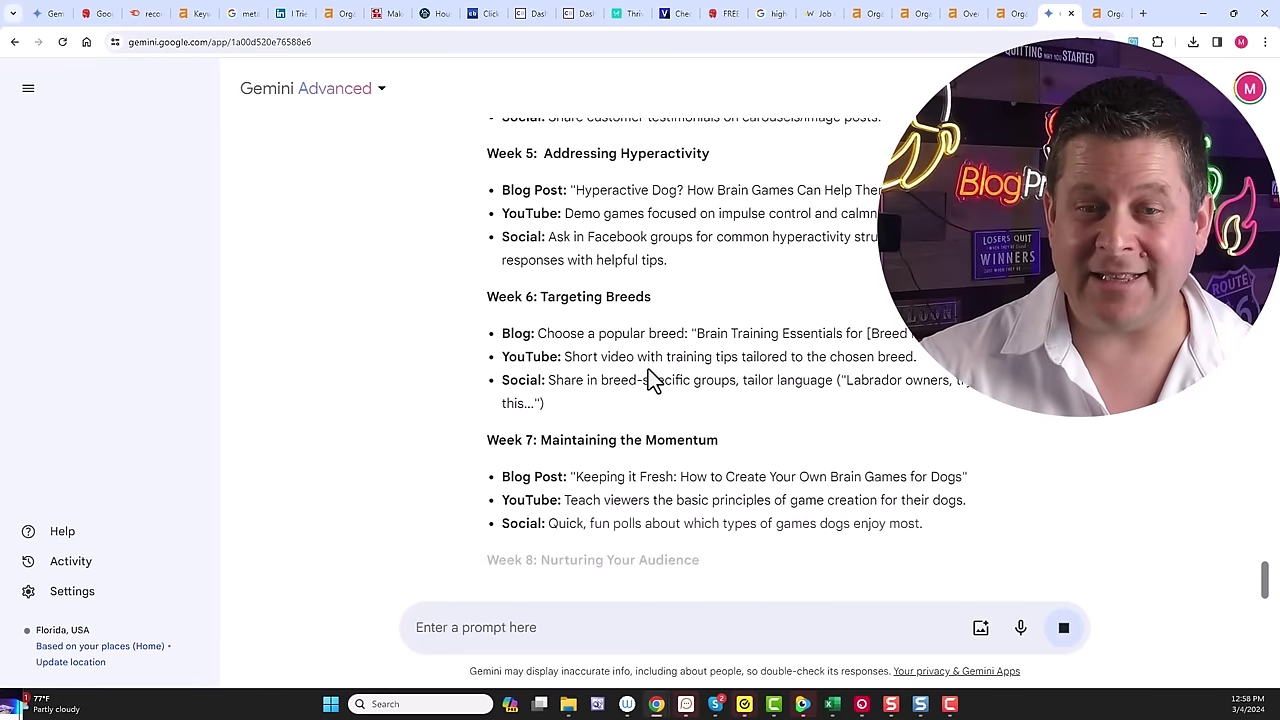
# - Ask Gemini to write the Week 1 blog post in detail and review its outline
pyautogui.scroll(2, 651, 380)
pyautogui.moveTo(935, 324); pyautogui.dragTo(570, 323)
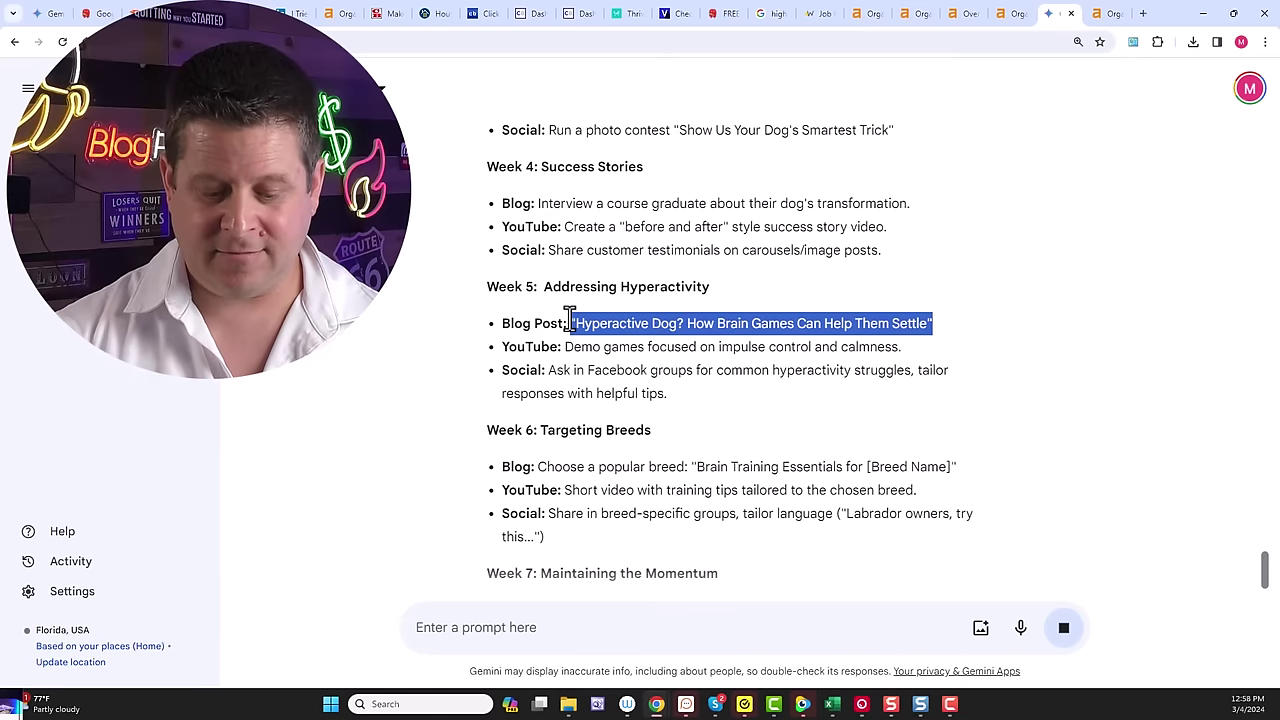
pyautogui.click(718, 628)
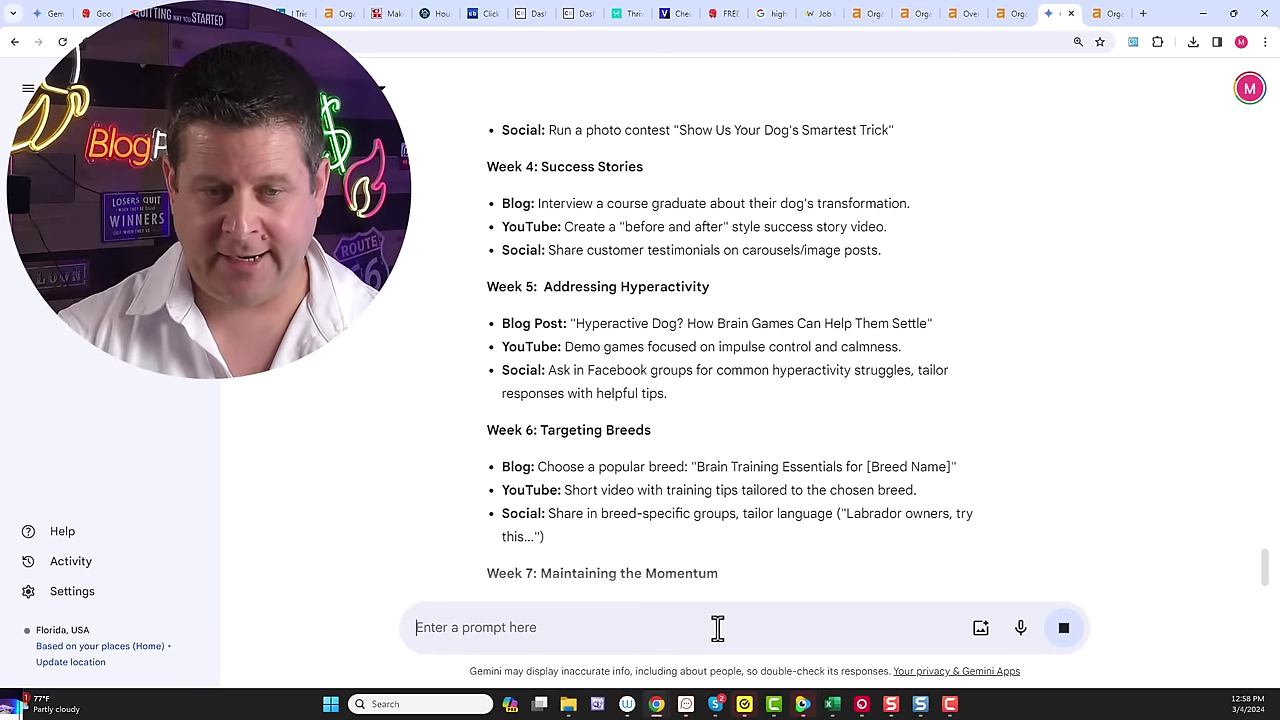
pyautogui.write('now please write week one blog post in detail')
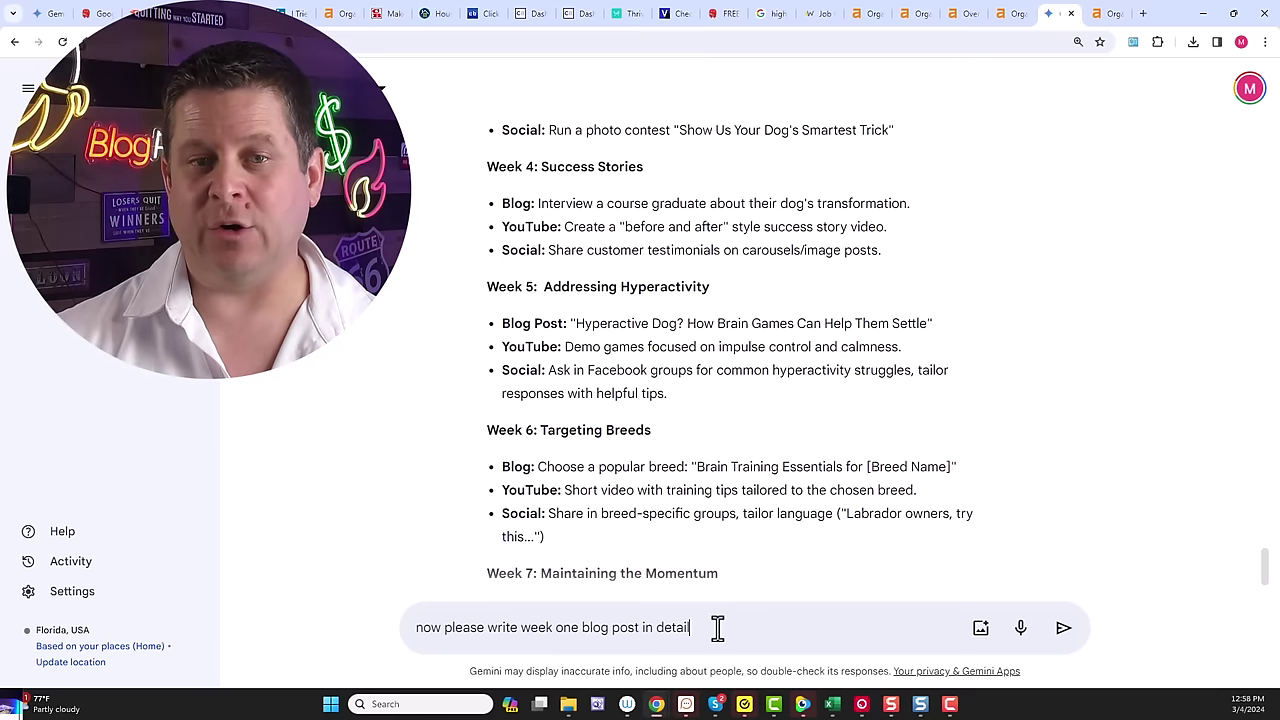
pyautogui.press('Return')
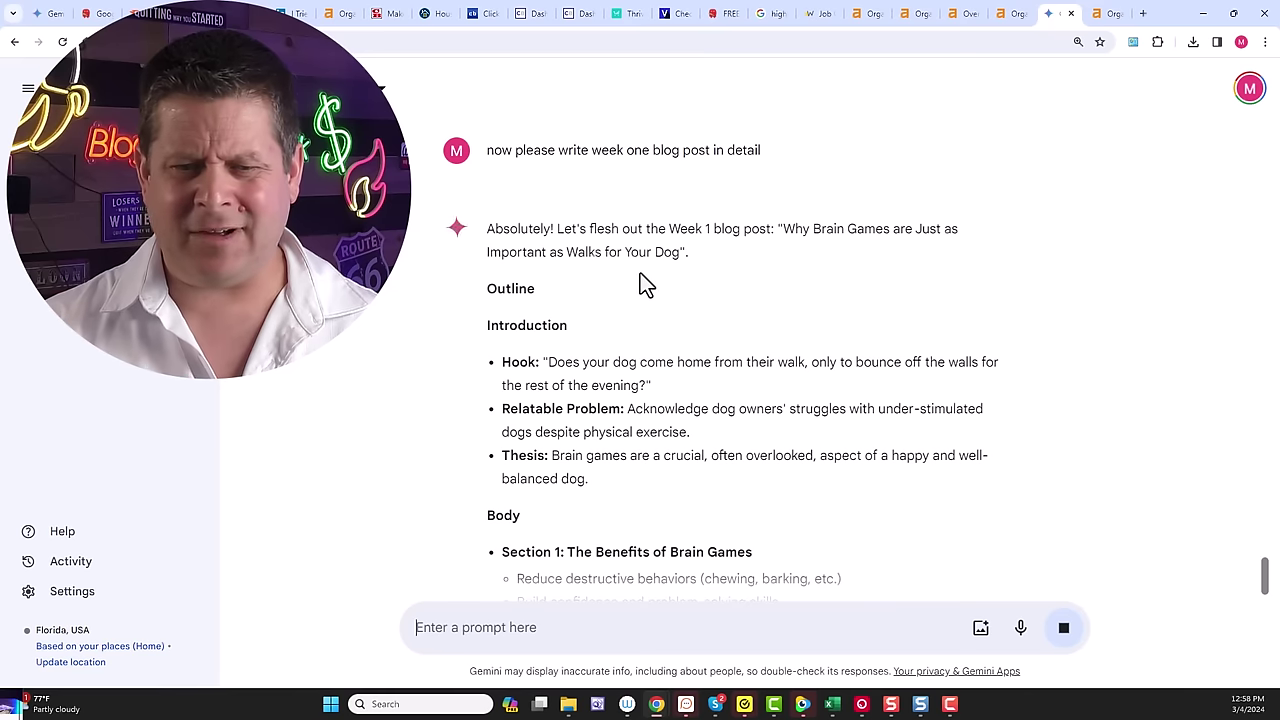
pyautogui.scroll(-2, 640, 275)
pyautogui.scroll(-1, 640, 275)
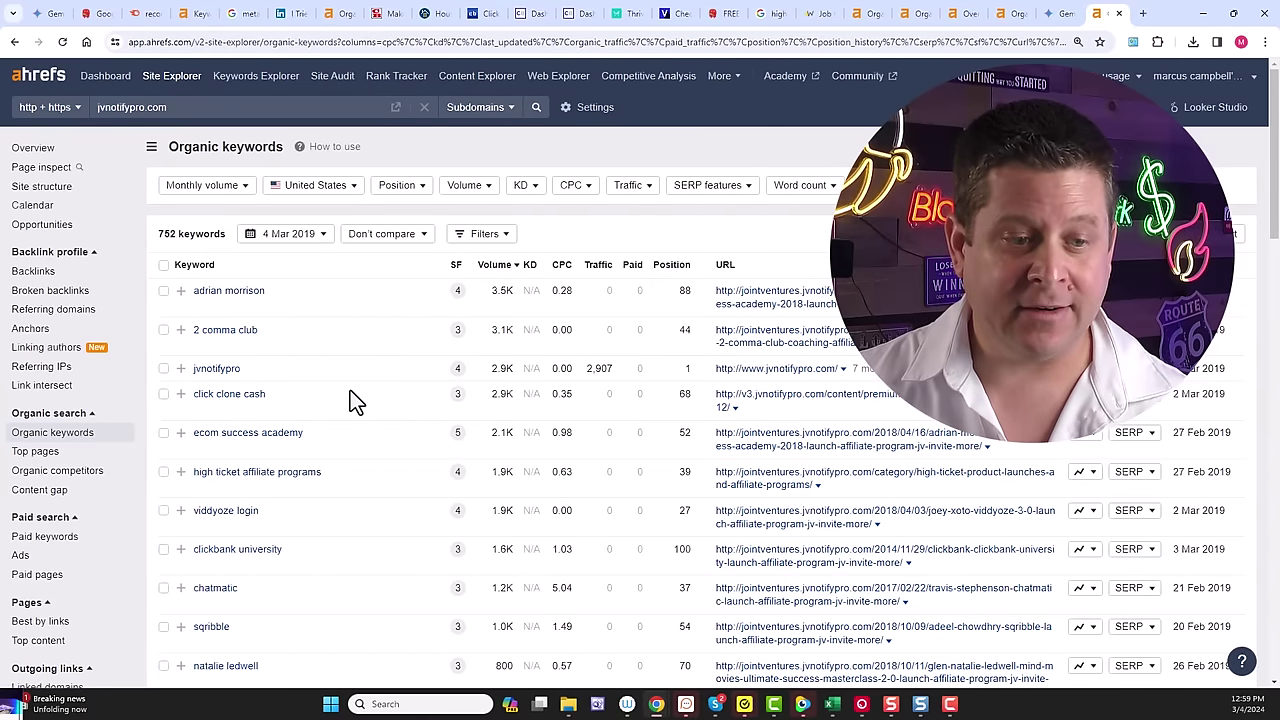
# - Pick out 'viddyoze' in jvnotifypro.com's keywords and view the Viddyoze PRO free-trial checkout
pyautogui.doubleClick(200, 512)
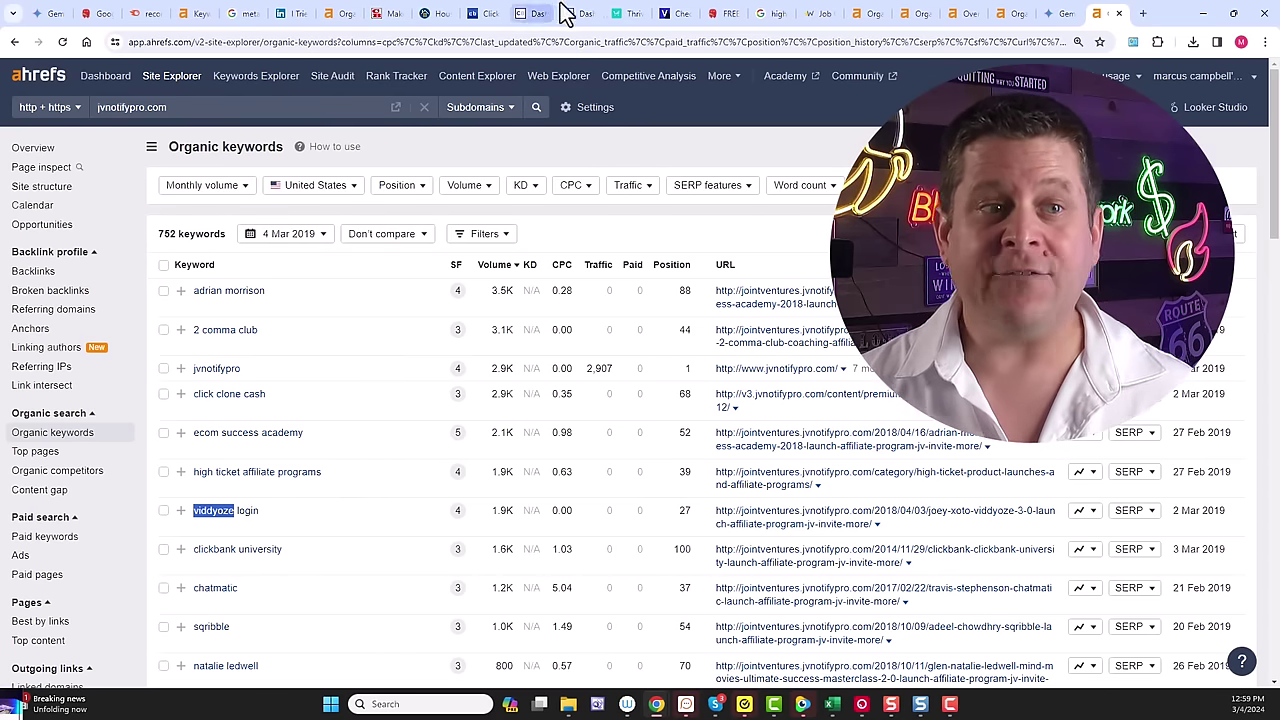
pyautogui.click(672, 15)
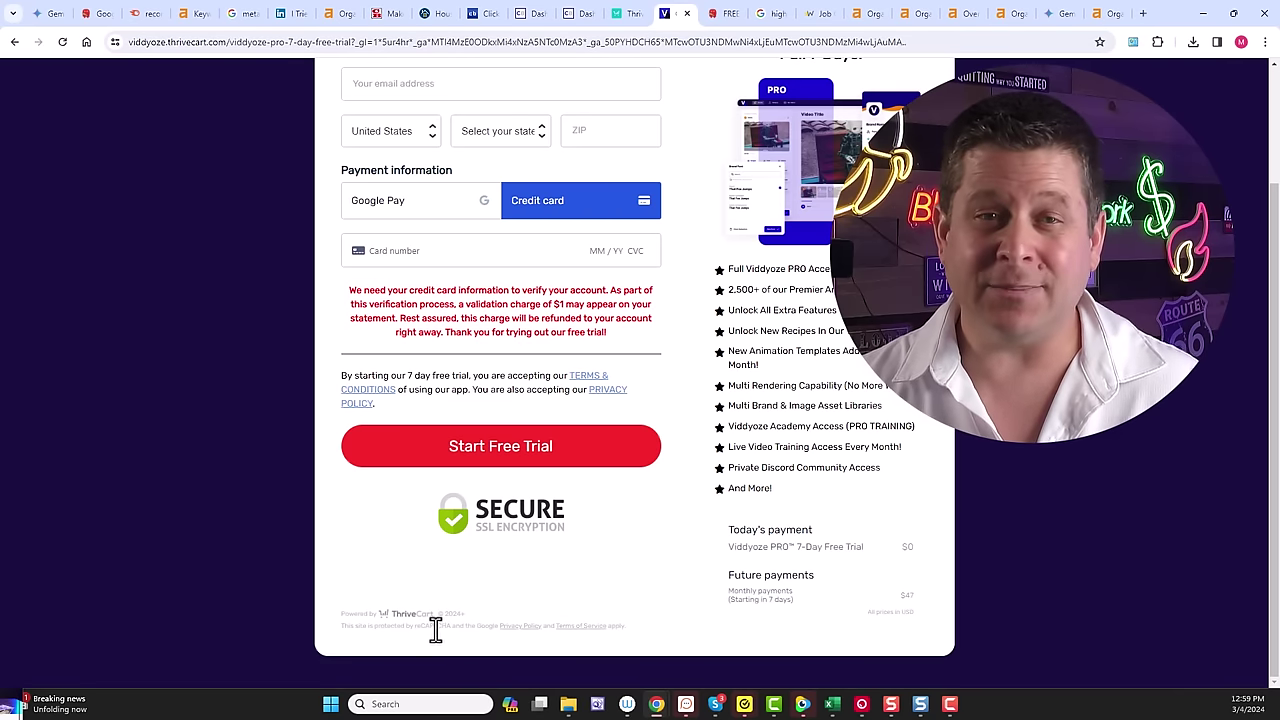
# - View ThriveCart's affiliate totals: $14,045.44 net commissions, 10,019 clicks, 1,374 transactions, 18 refunds
pyautogui.click(631, 13)
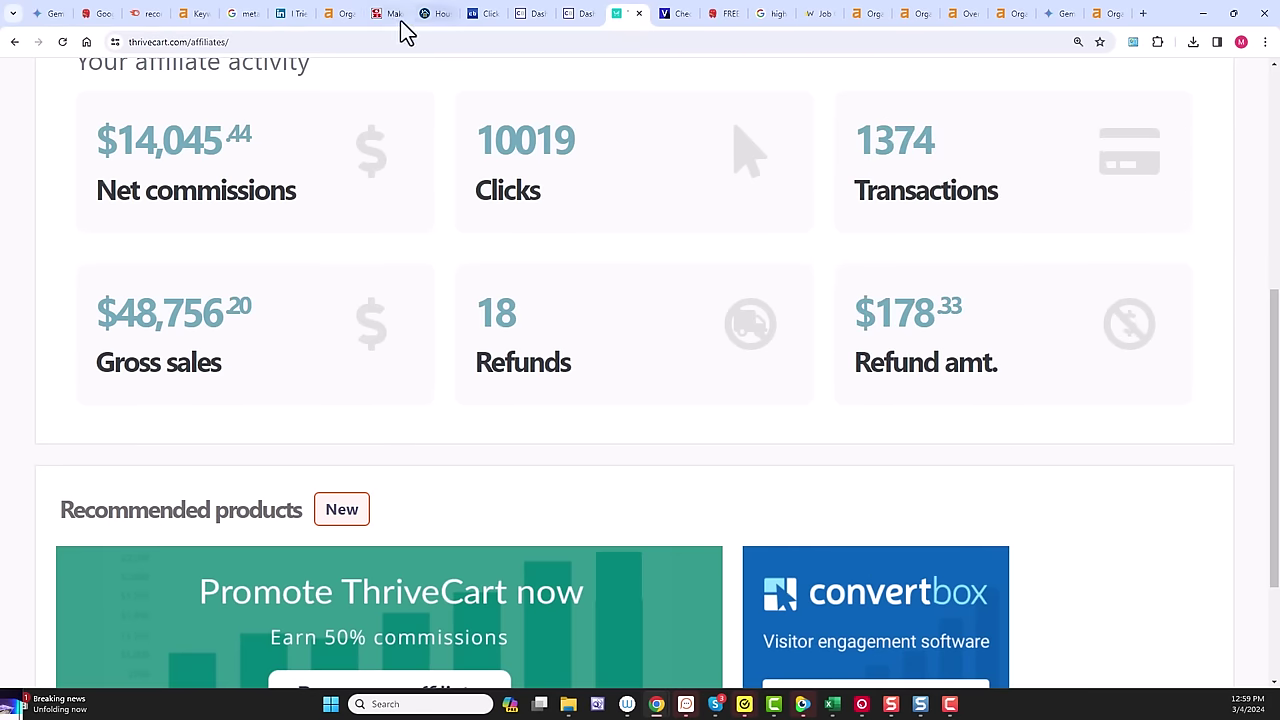
# - Look up viddyoze in The Hoth's Keyword Planner (1,300 searches, difficulty 43) and select the phrase-match table
pyautogui.click(333, 13)
pyautogui.click(145, 13)
pyautogui.click(100, 13)
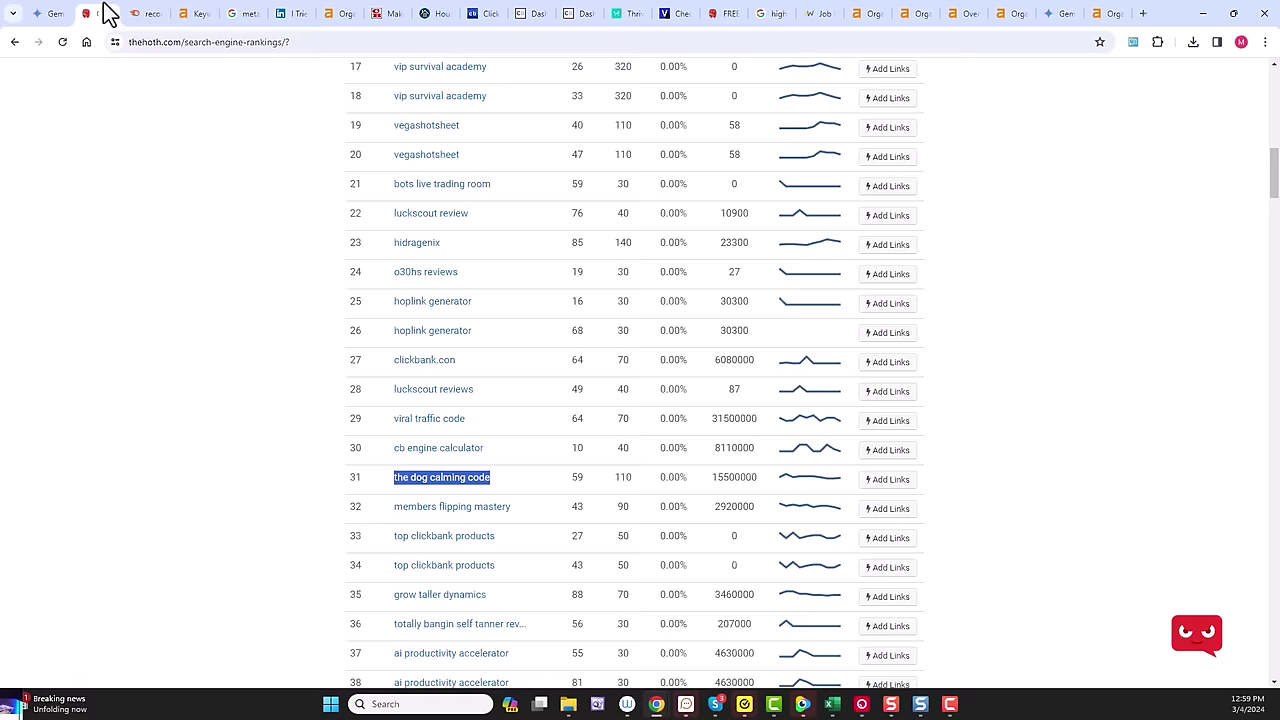
pyautogui.scroll(7, 410, 370)
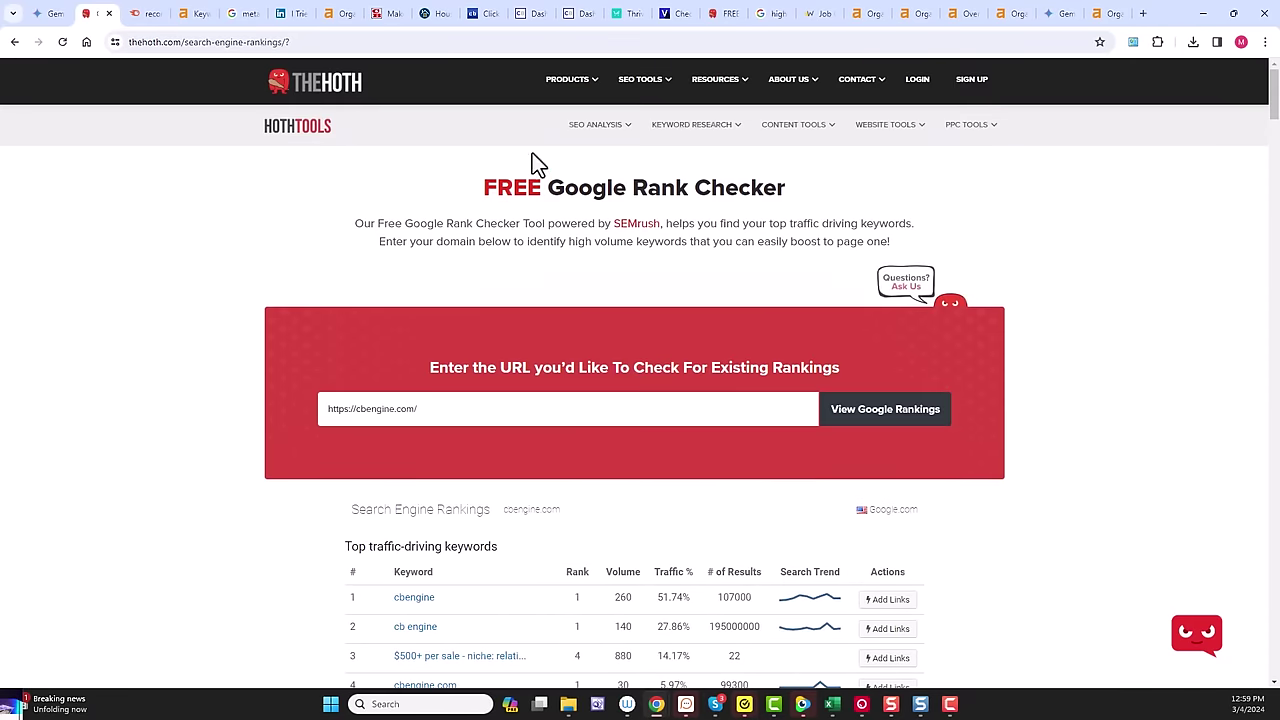
pyautogui.moveTo(694, 124)
pyautogui.click(685, 199)
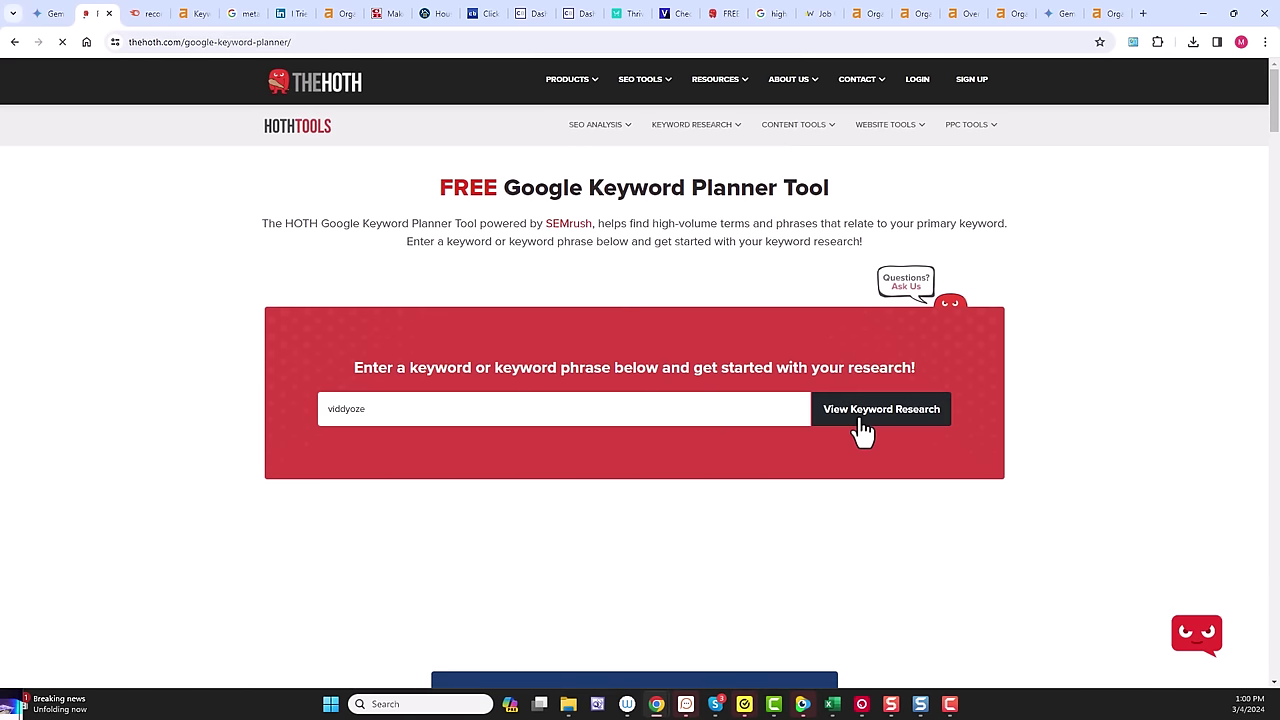
pyautogui.scroll(-1, 862, 430)
pyautogui.scroll(-2, 714, 466)
pyautogui.scroll(-1, 414, 260)
pyautogui.moveTo(340, 190); pyautogui.dragTo(383, 190)
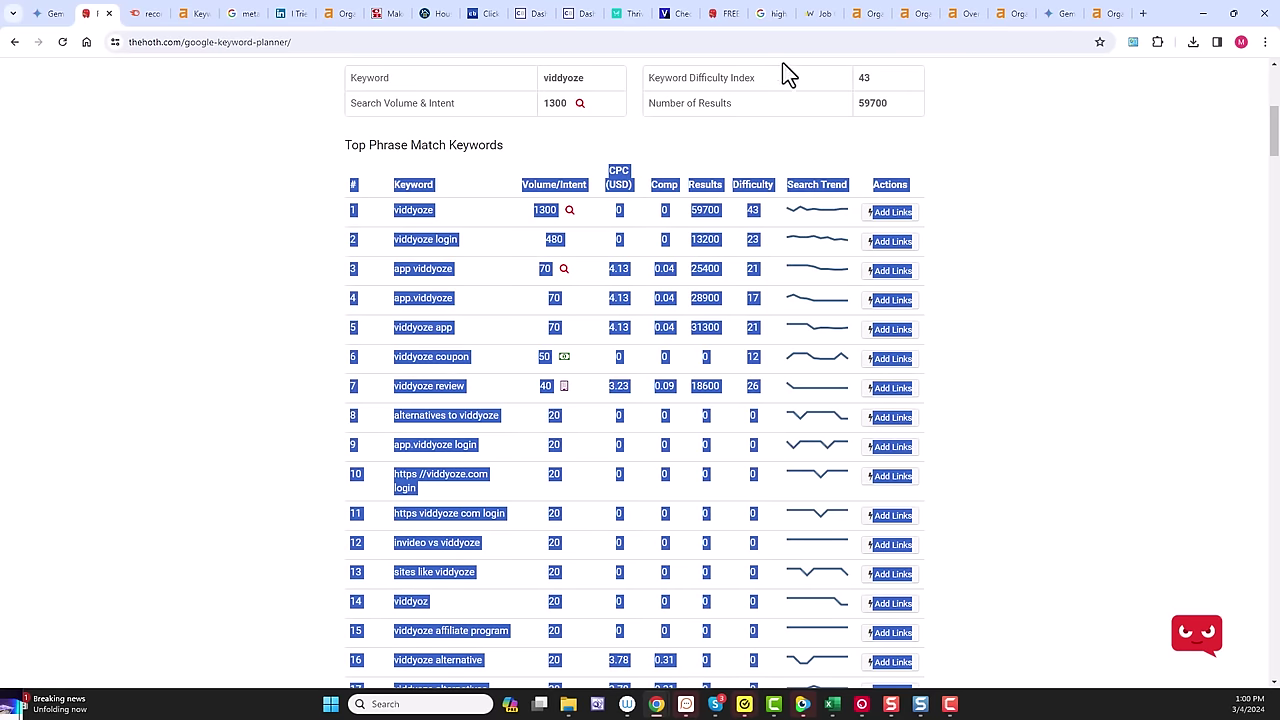
# - Ask Gemini for a weekly Viddyoze promotion plan on ease of use, niche focus and problem solving
pyautogui.click(1075, 14)
pyautogui.scroll(-3, 586, 351)
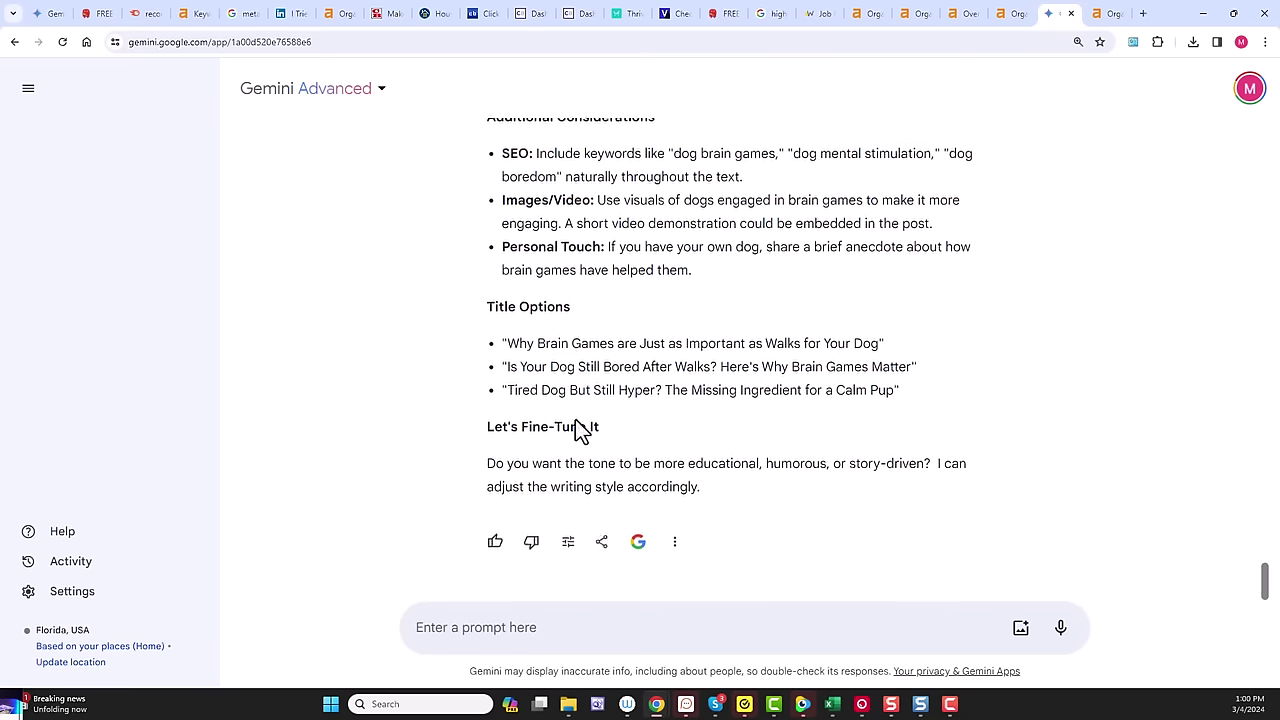
pyautogui.click(568, 627)
pyautogui.write('n')
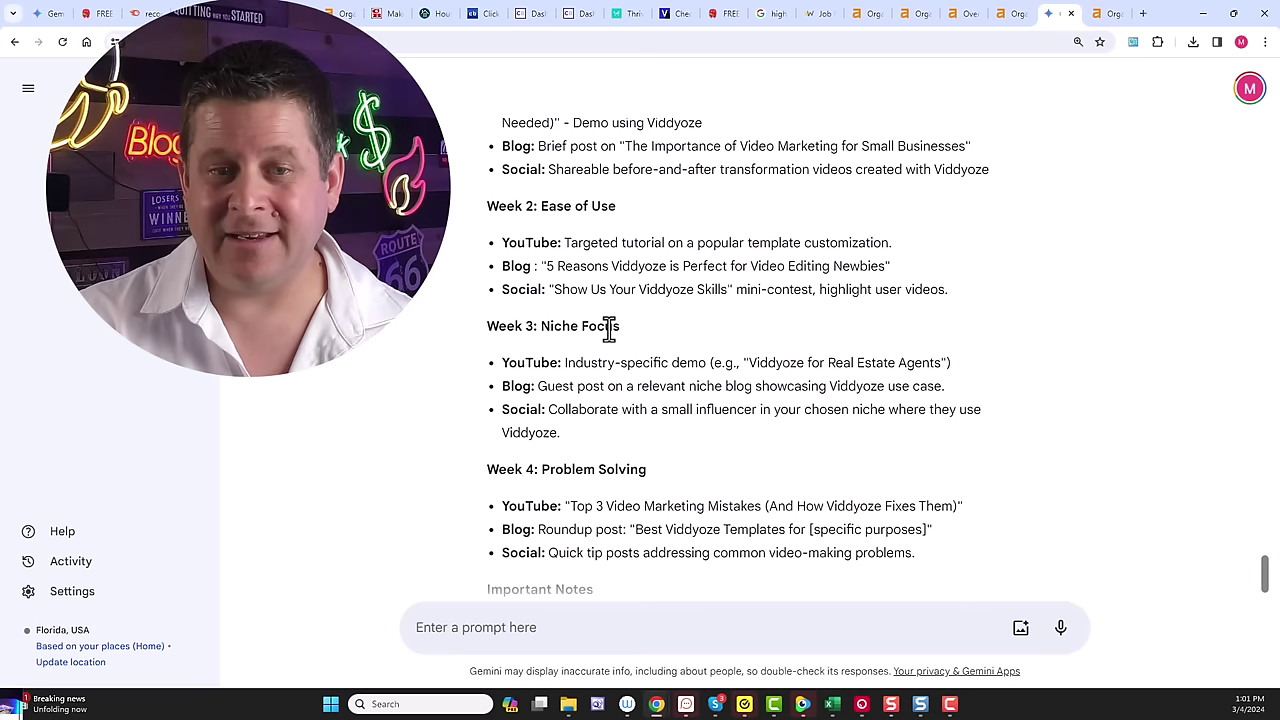
pyautogui.moveTo(620, 327); pyautogui.dragTo(491, 333)
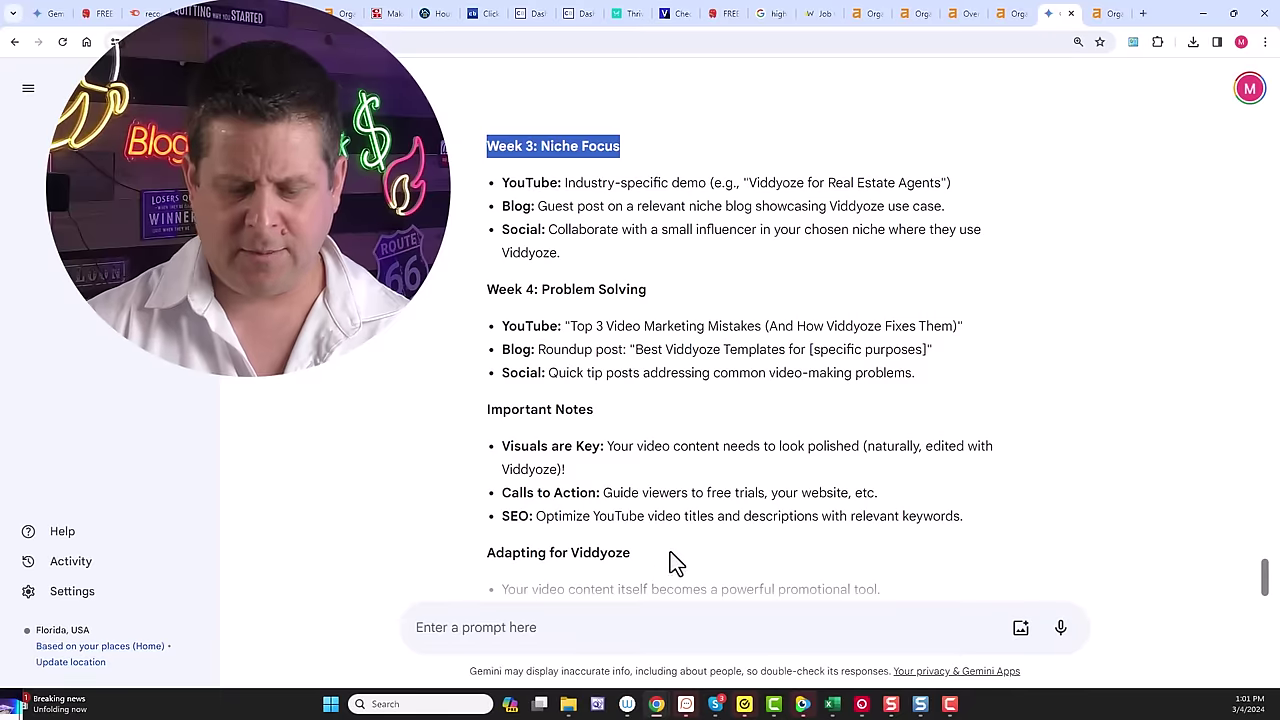
# - Ask Gemini to explain the thought process behind its Week 3 niche-focus plan
pyautogui.scroll(2, 666, 570)
pyautogui.click(639, 630)
pyautogui.write('pl')
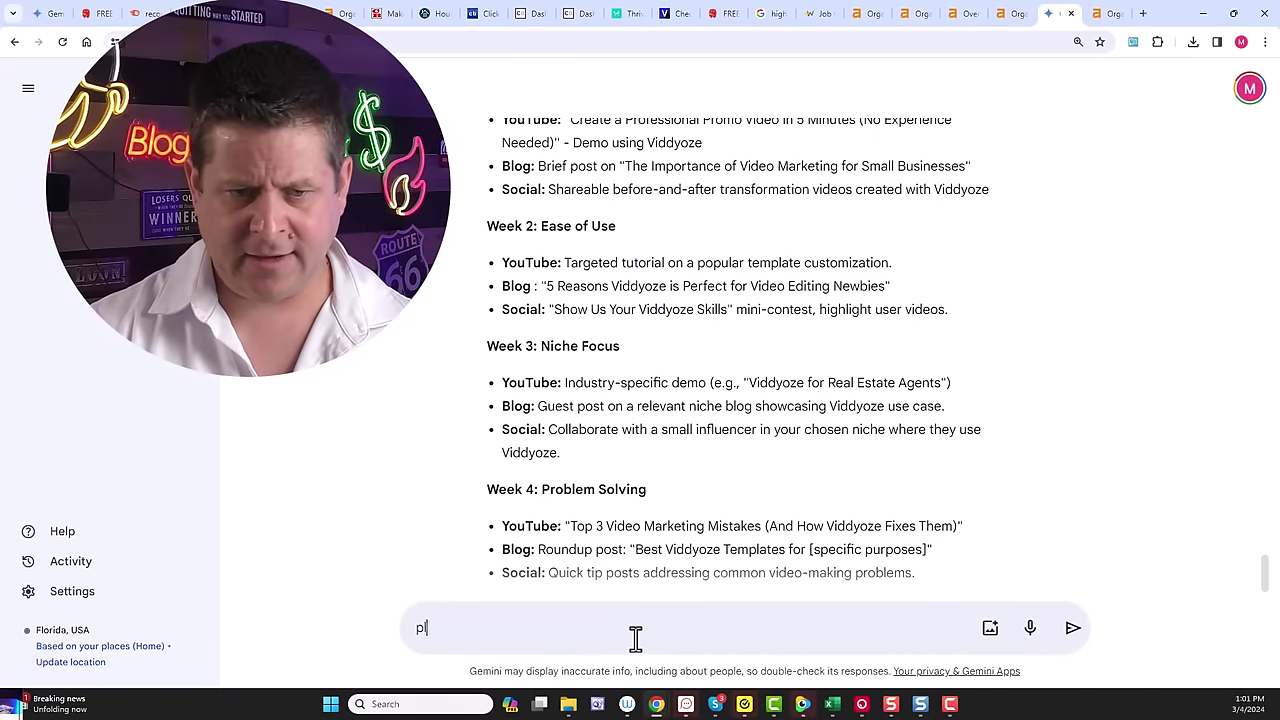
pyautogui.write('ease expand on wh')
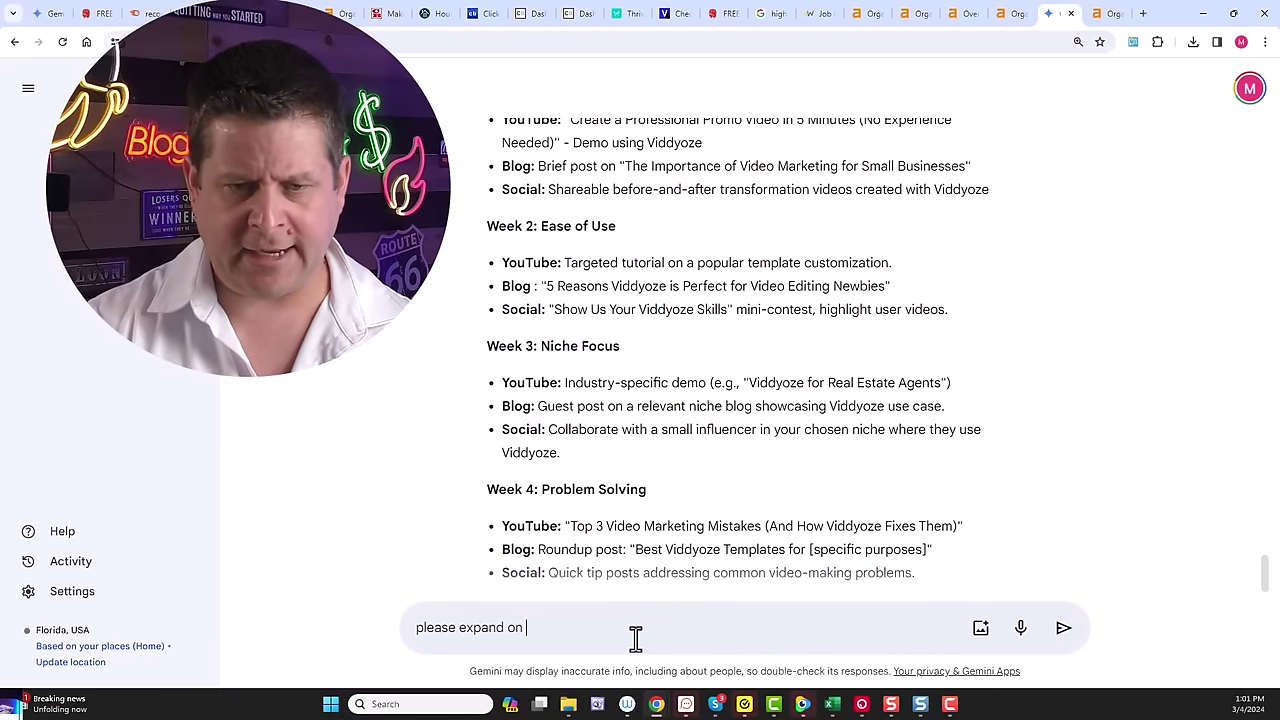
pyautogui.write('ay your th')
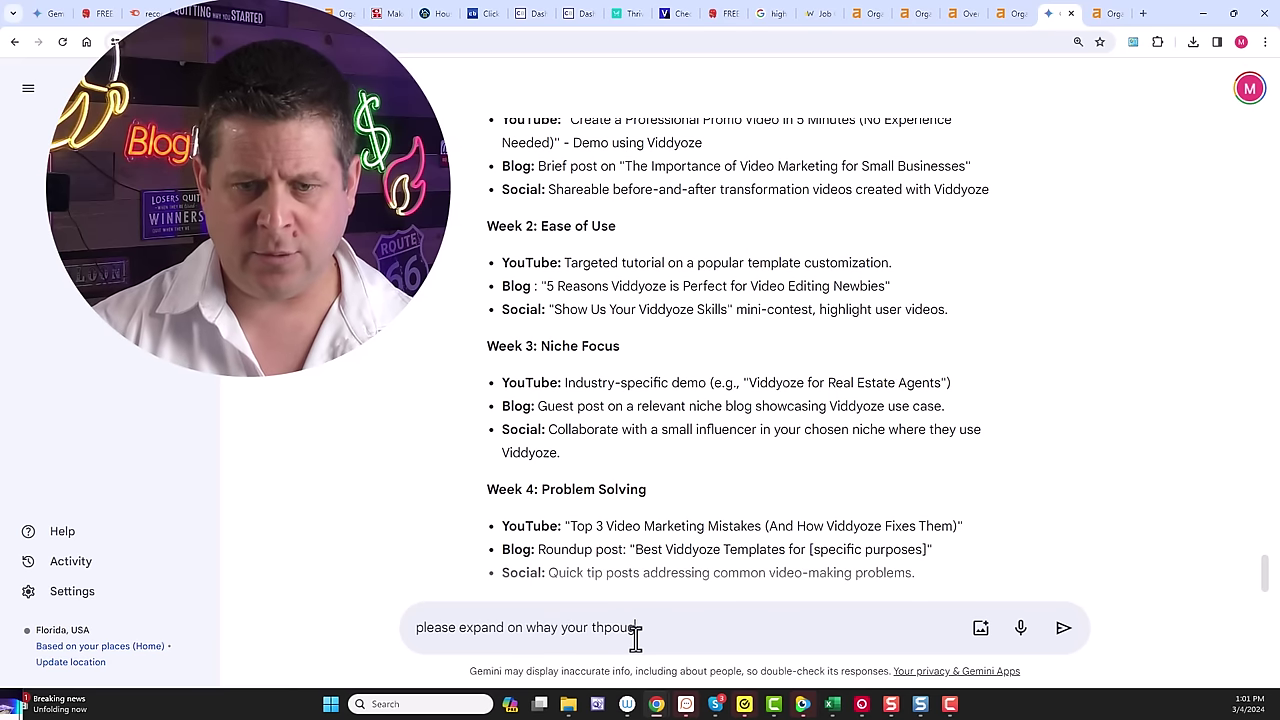
pyautogui.write('pought process was')
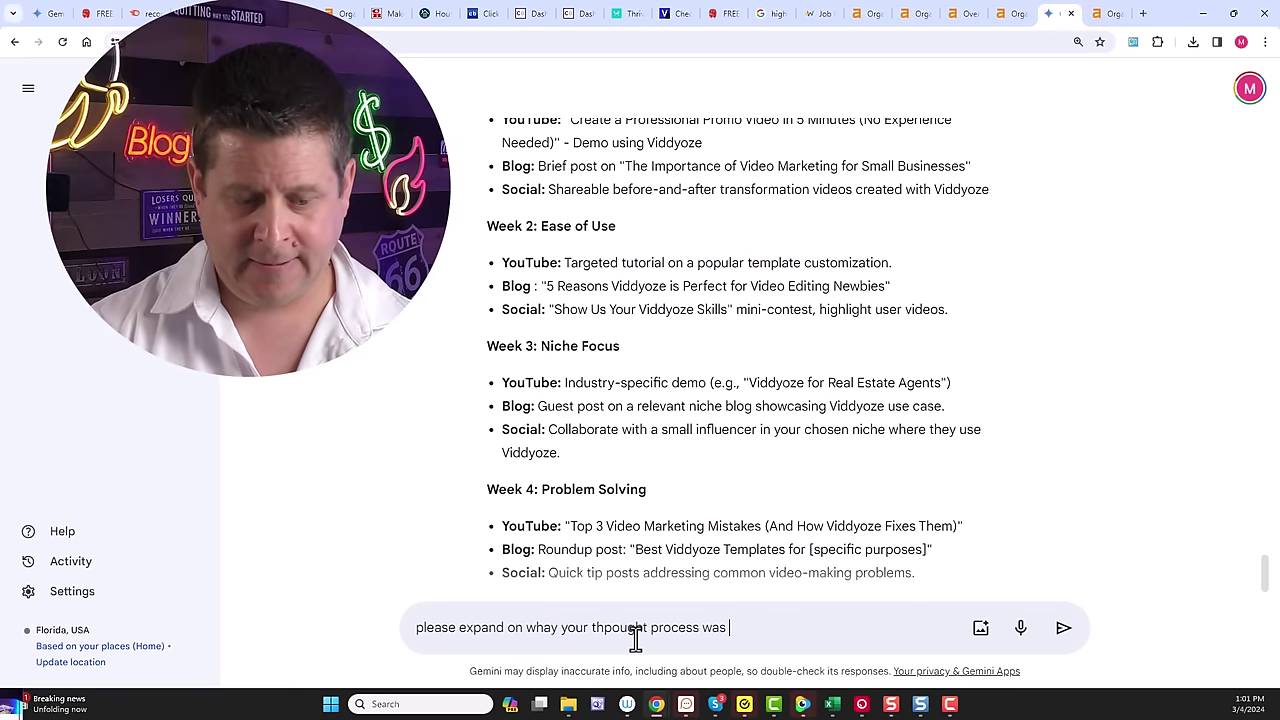
pyautogui.write(' behind')
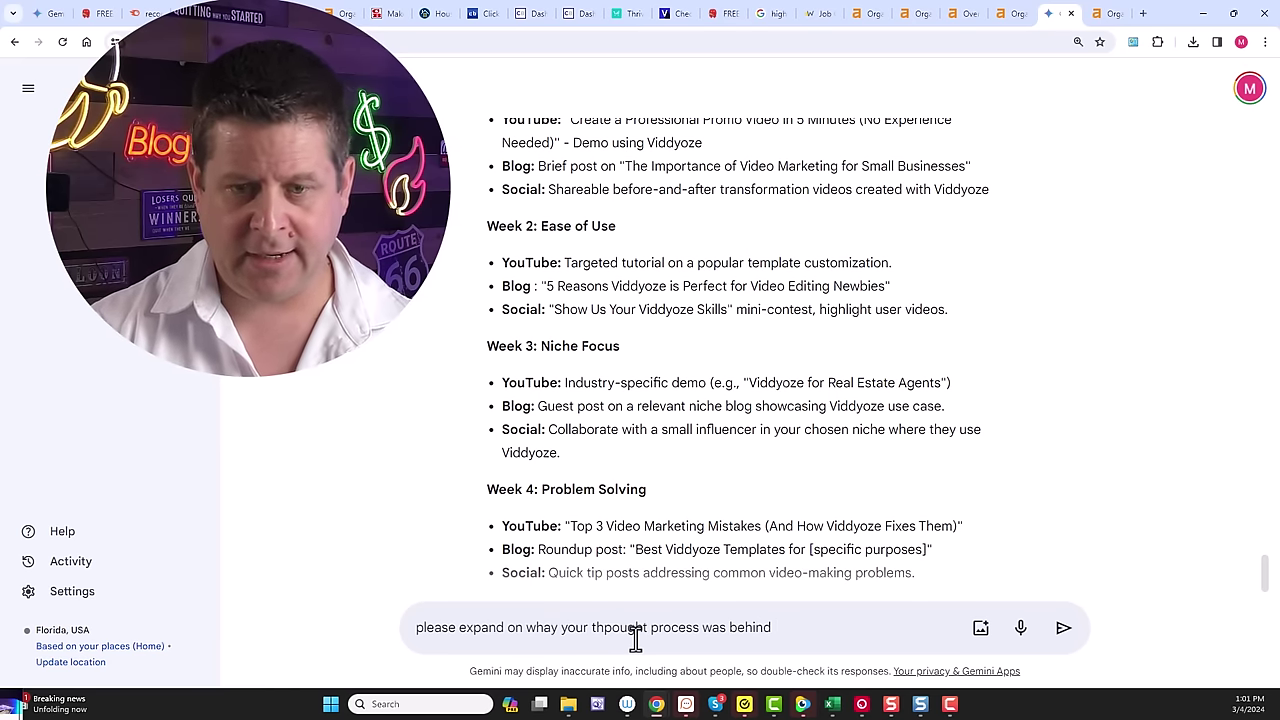
pyautogui.write(' #')
pyautogui.press('BackSpace')
pyautogui.write('week 3')
pyautogui.press('Return')
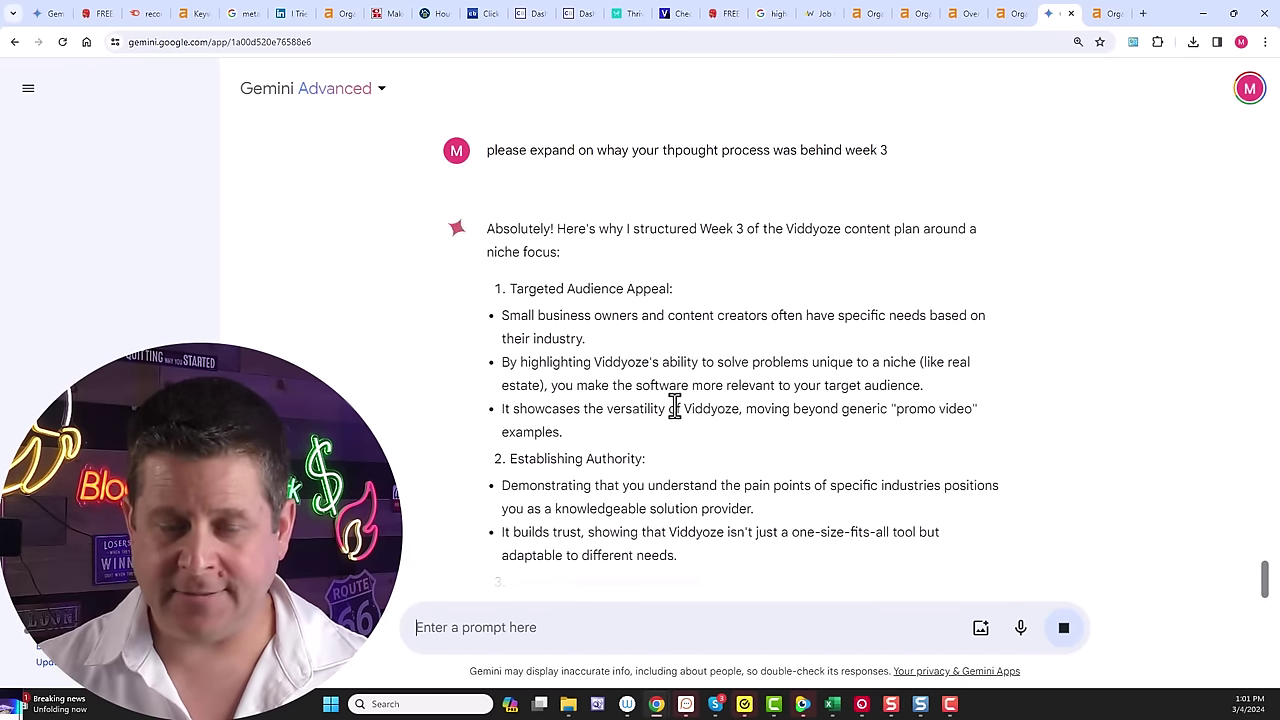
# - Request more niche-specific places to promote Viddyoze
pyautogui.write('gr')
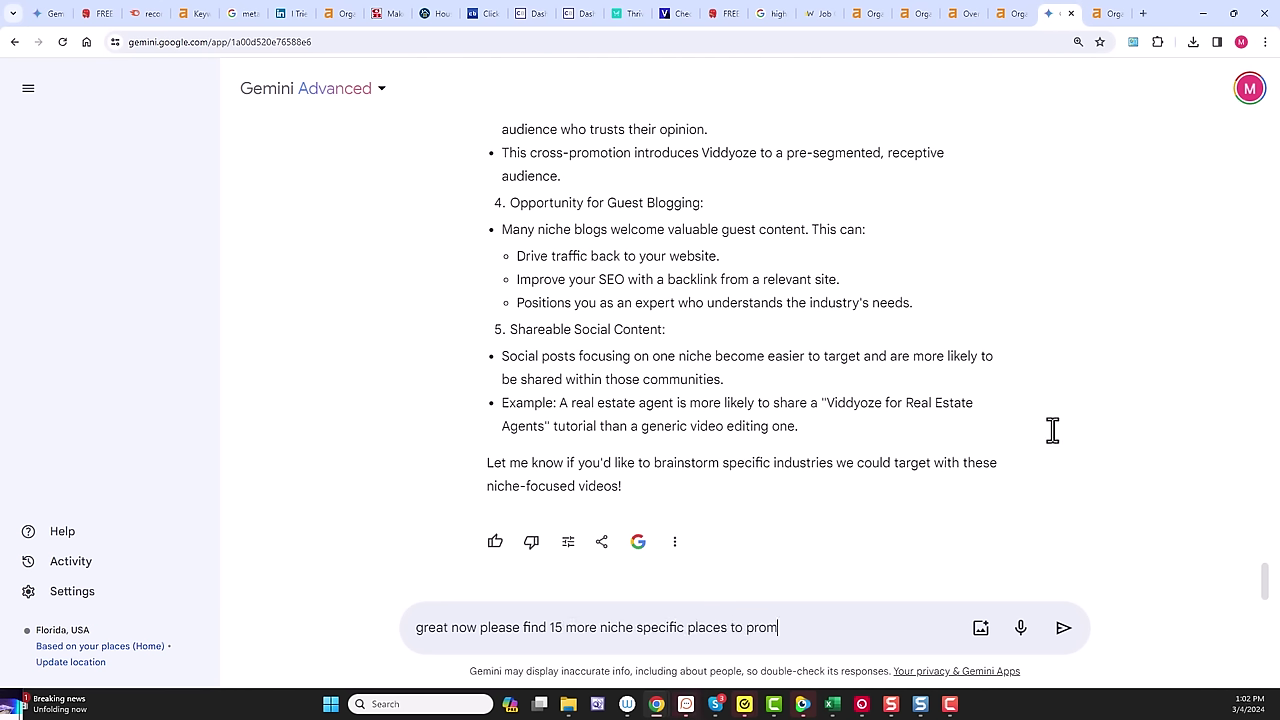
pyautogui.write('te this product')
pyautogui.press('Return')
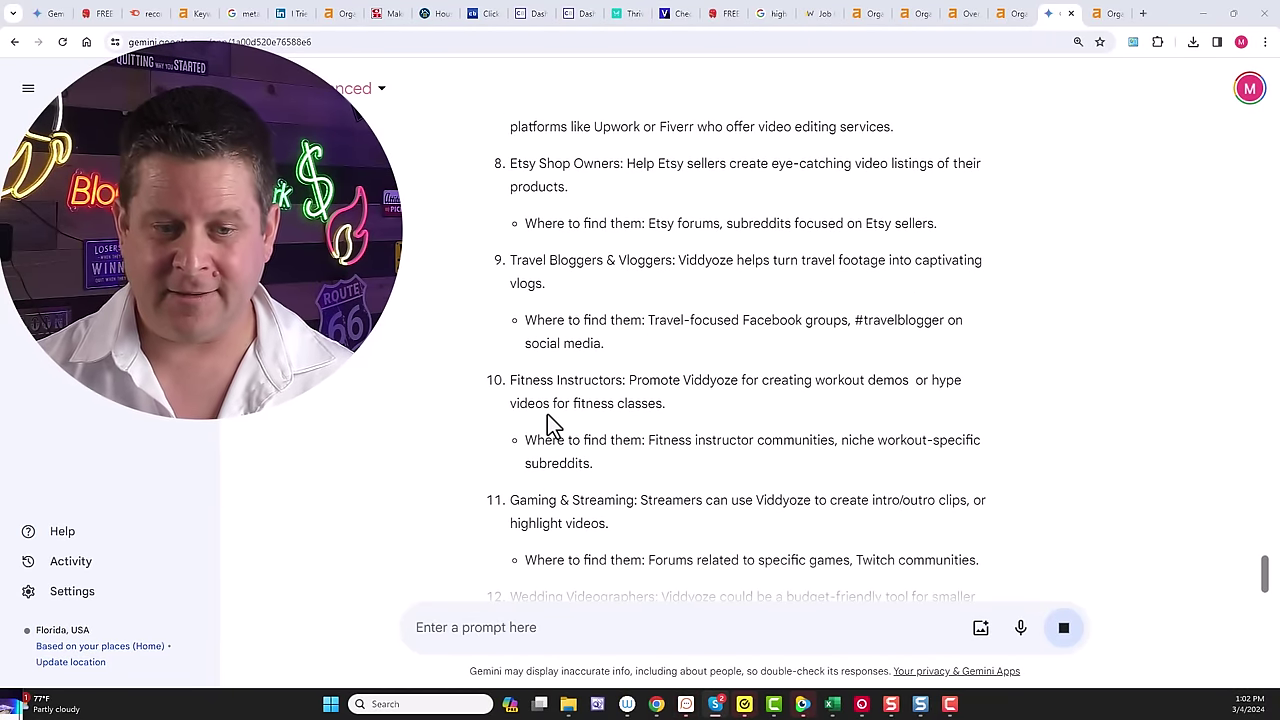
# - Request a blog post outline teaching fitness instructors to use Viddyoze, then scroll through the reply
pyautogui.click(594, 627)
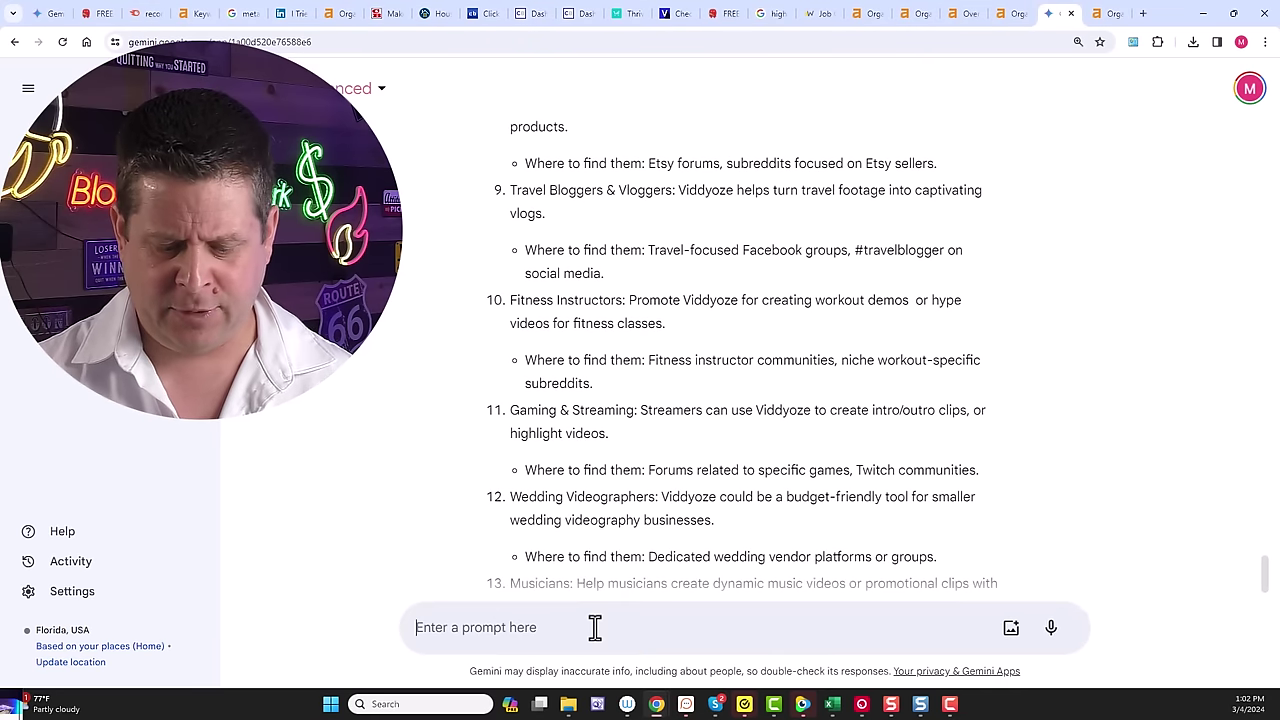
pyautogui.write('ple')
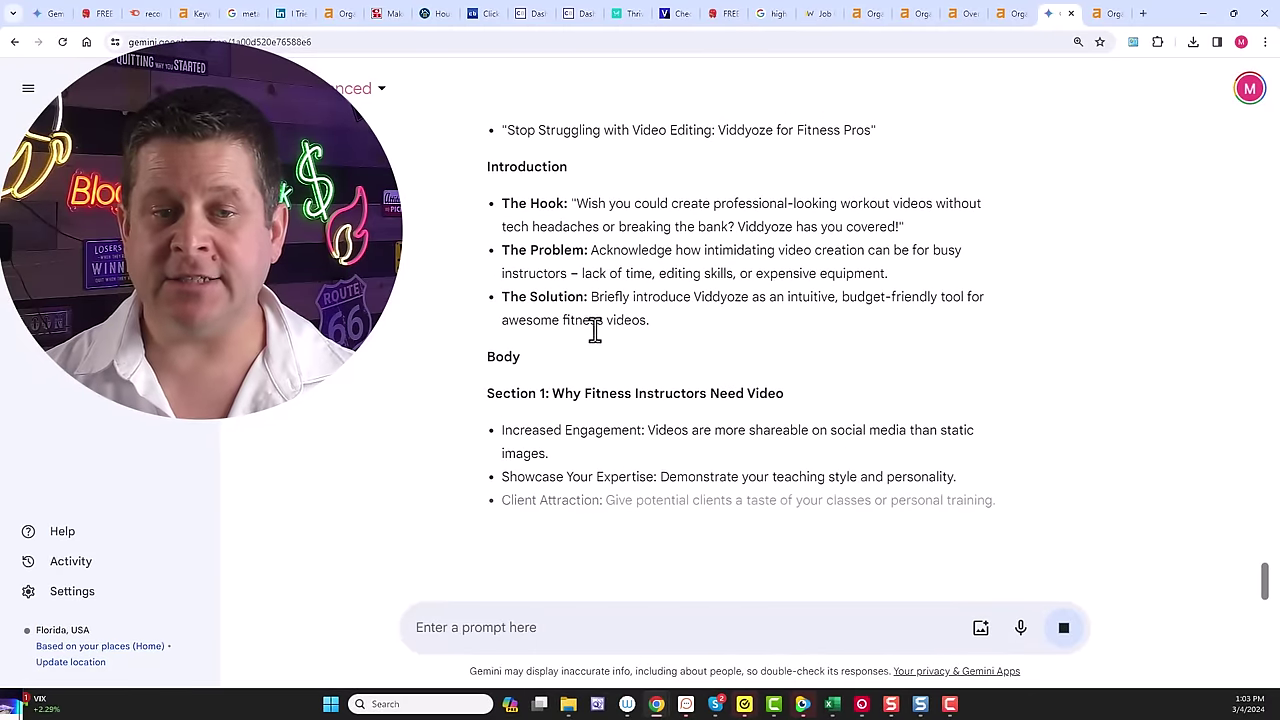
pyautogui.scroll(2, 591, 329)
pyautogui.scroll(1, 591, 343)
pyautogui.scroll(-1, 590, 345)
pyautogui.scroll(-1, 580, 300)
pyautogui.scroll(-1, 634, 380)
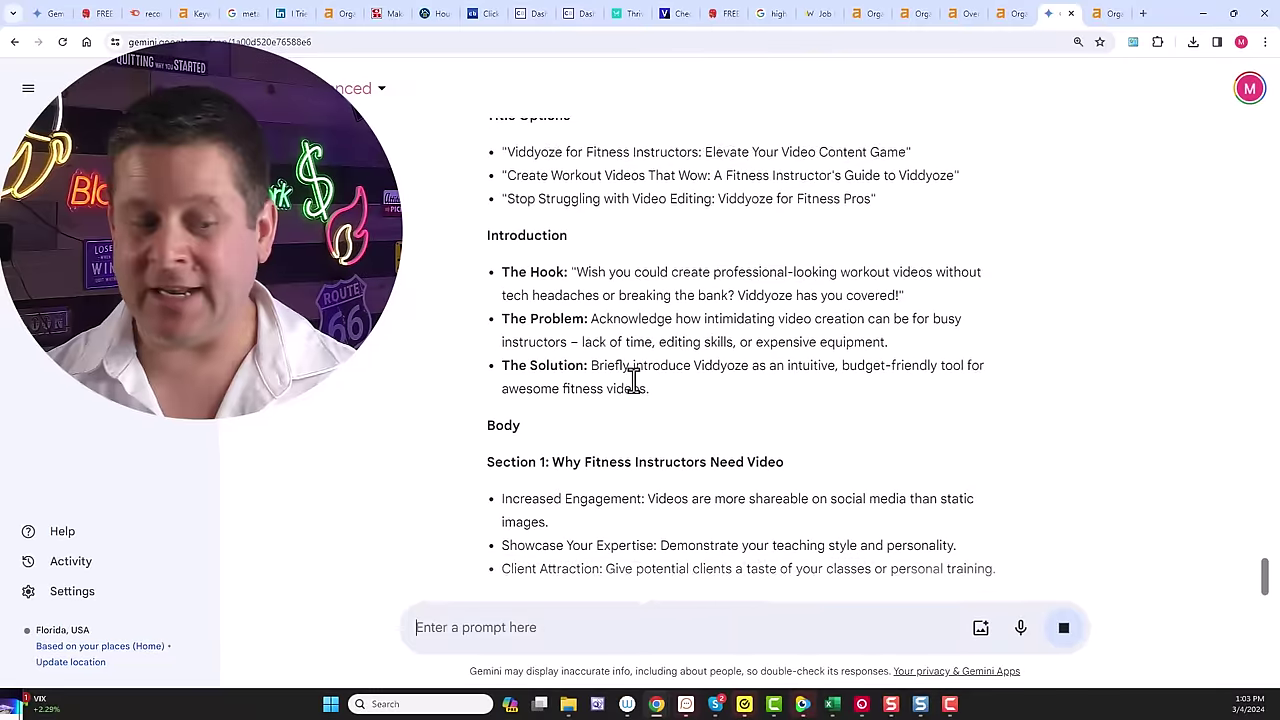
pyautogui.scroll(-2, 634, 380)
pyautogui.scroll(-1, 634, 380)
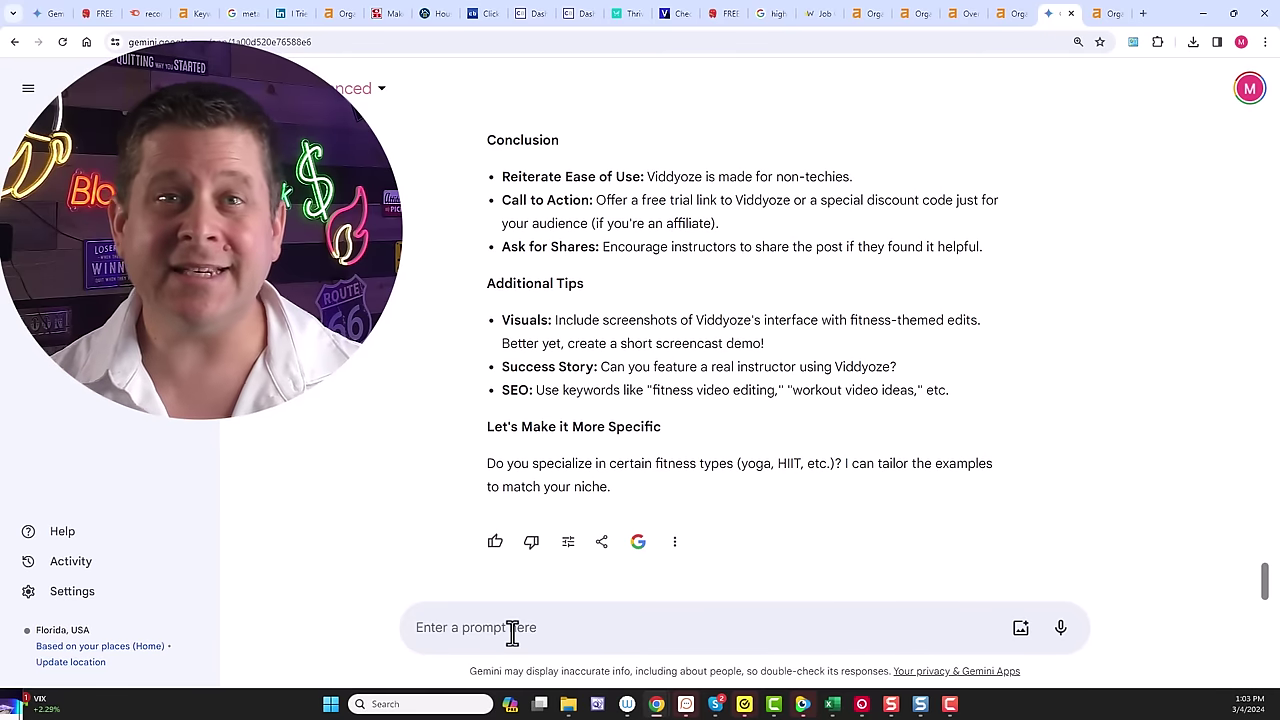
# - Ask Gemini for 25 video editing products similar to Viddyoze and review the reply
pyautogui.write('now please share 25 similar products like viddyoze')
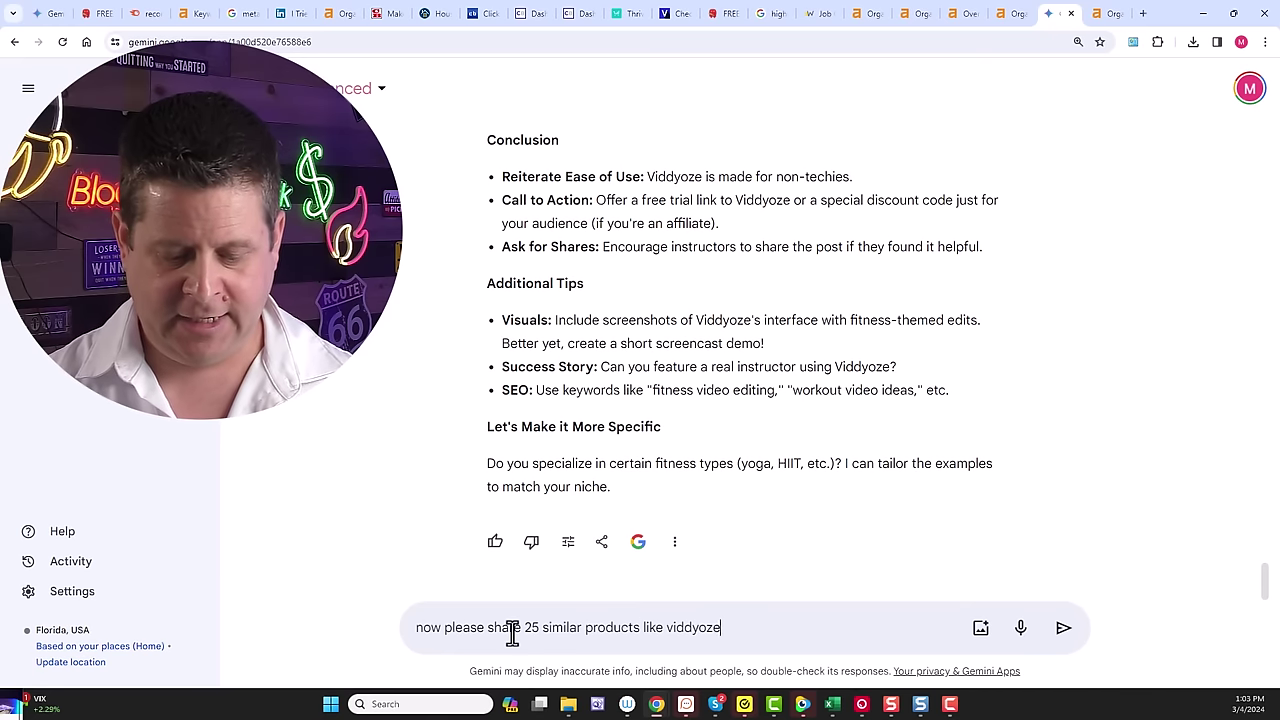
pyautogui.press('Return')
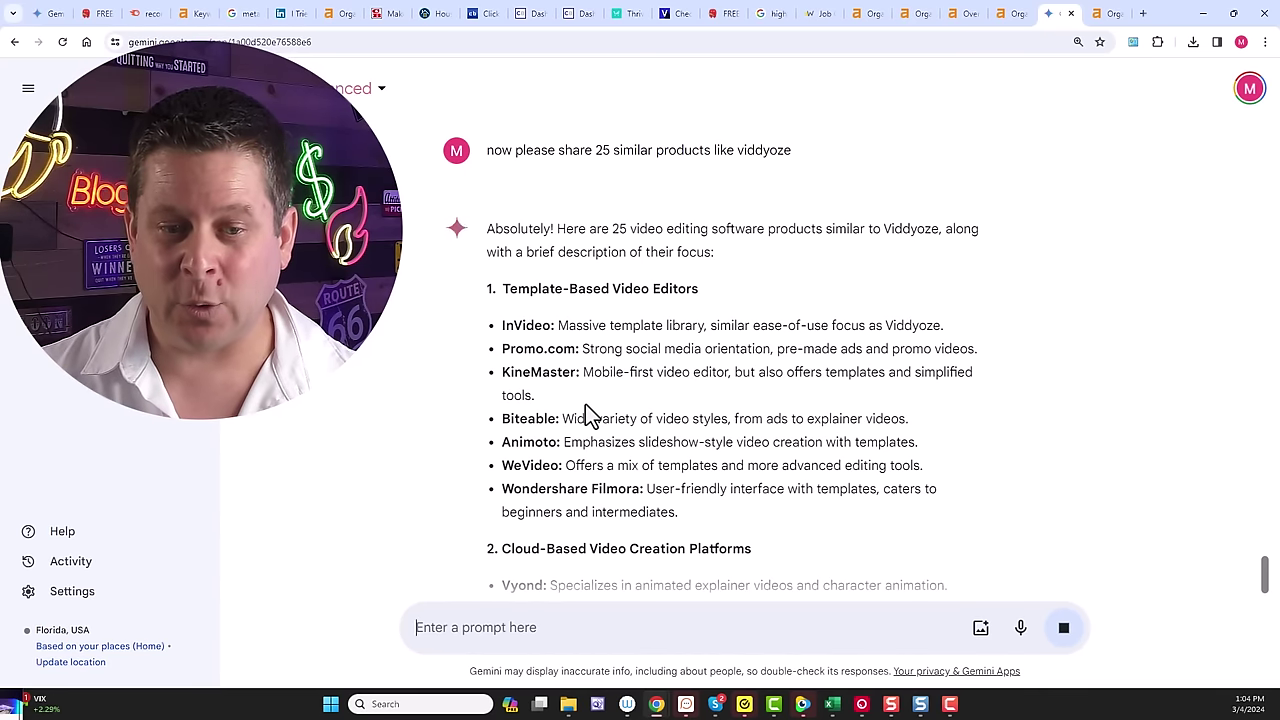
pyautogui.scroll(-3, 583, 322)
pyautogui.scroll(-3, 583, 322)
# - Ask Gemini for a follow-up list containing only the product names
pyautogui.click(583, 627)
pyautogui.write('now just the pro')
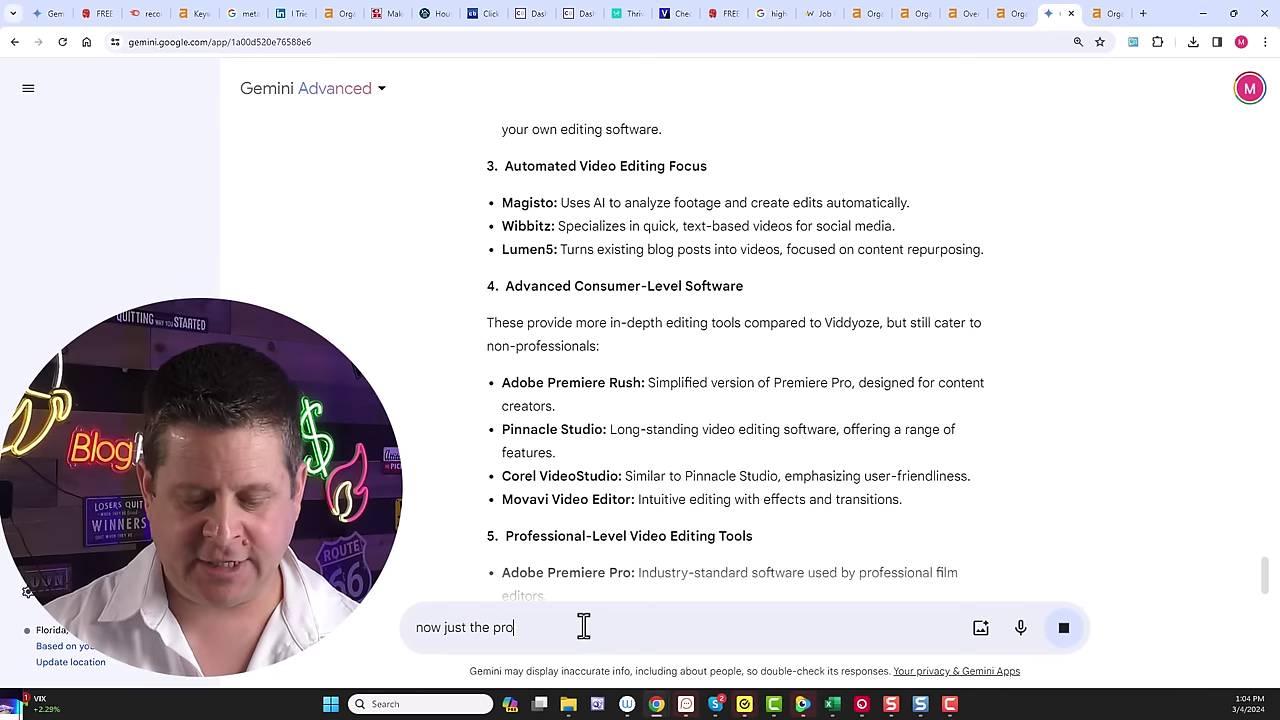
pyautogui.write('duct names please nothing else')
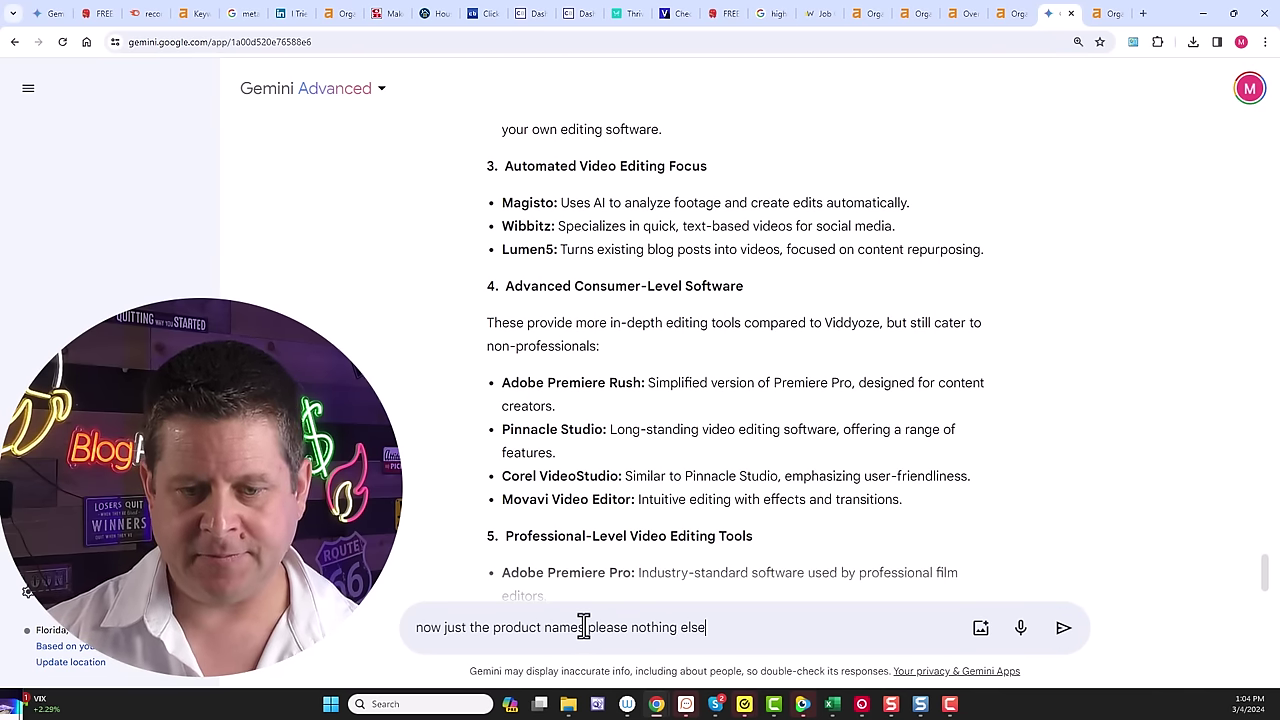
pyautogui.press('Return')
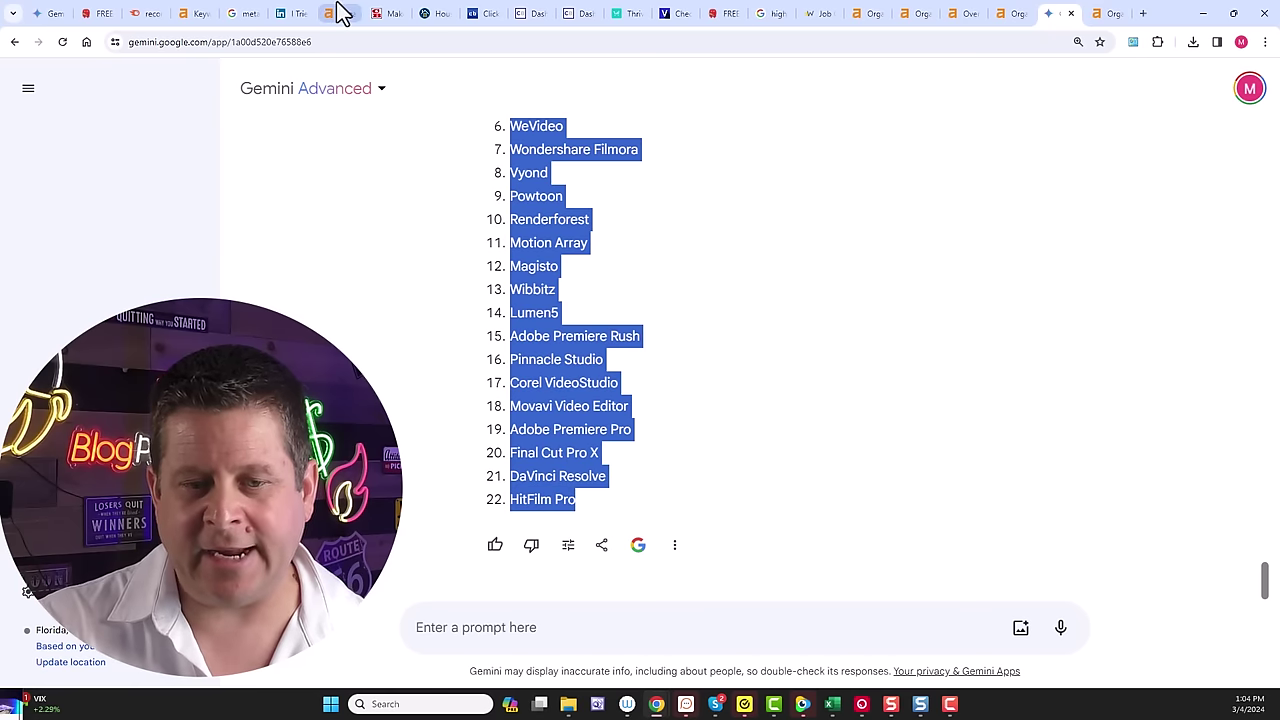
# - Search the pasted Viddyoze competitor names in Ahrefs Keywords Explorer, minus Gemini's intro line
pyautogui.click(340, 13)
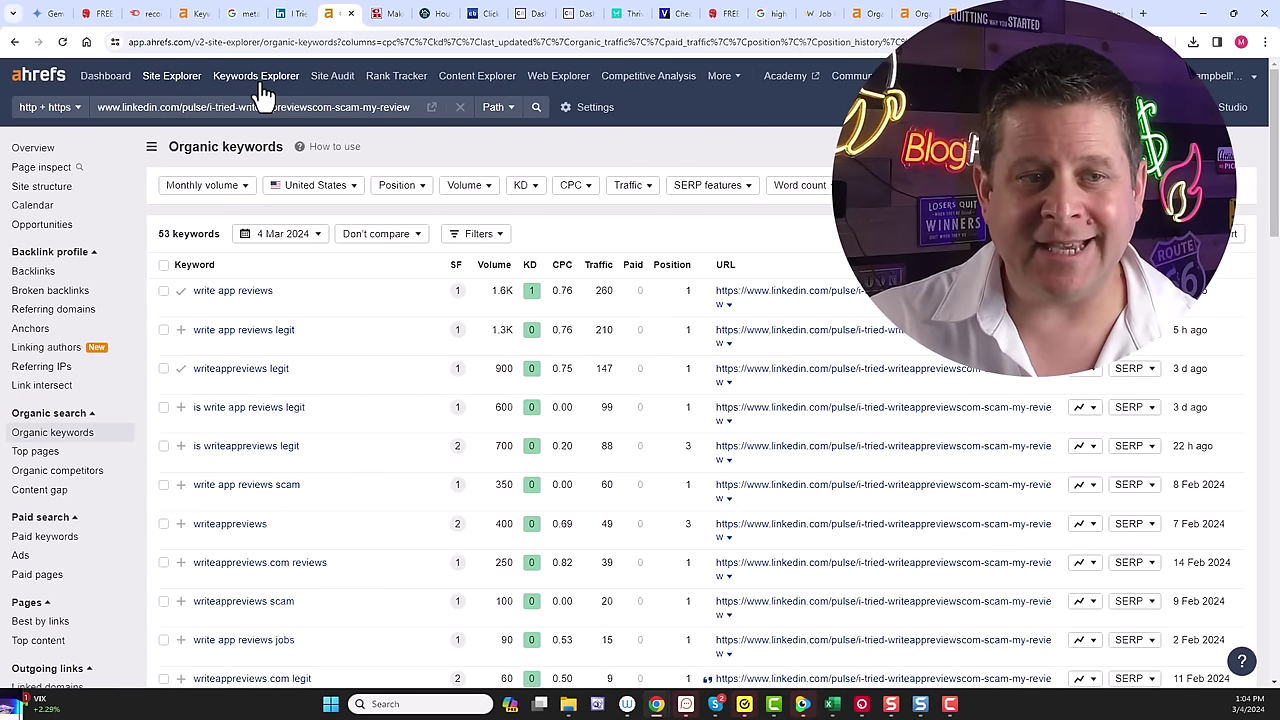
pyautogui.click(259, 78)
pyautogui.write("Absolutely! Here's the list of product names:  InVideo Promo.com KineMaster Biteable Animoto WeVideo Wondershare Filmora Vyond Powtoon Renderforest Motion Array Magisto Wibbitz Lumen5 Adobe Premiere Rush Pinnacle Studio Corel VideoStudio Movavi Video Editor Adobe Premiere Pro Final Cut Pro X DaVinci Resolve HitFilm Pro")
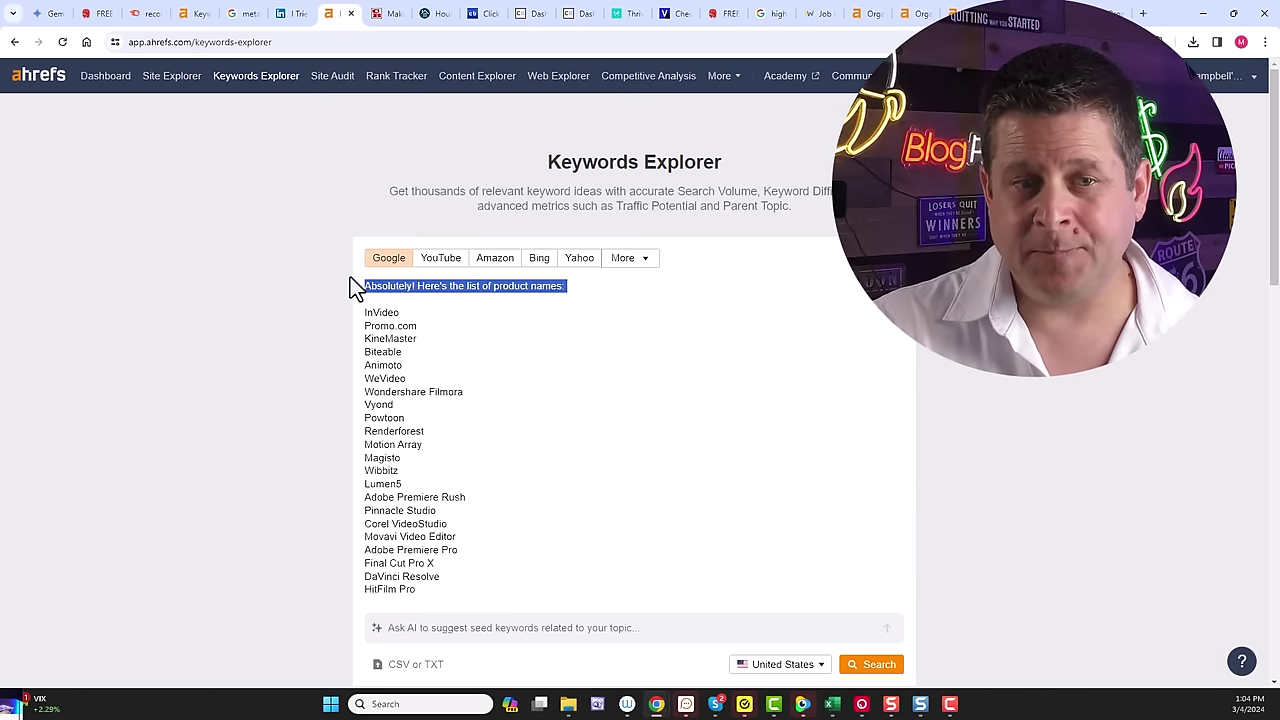
pyautogui.press('Delete')
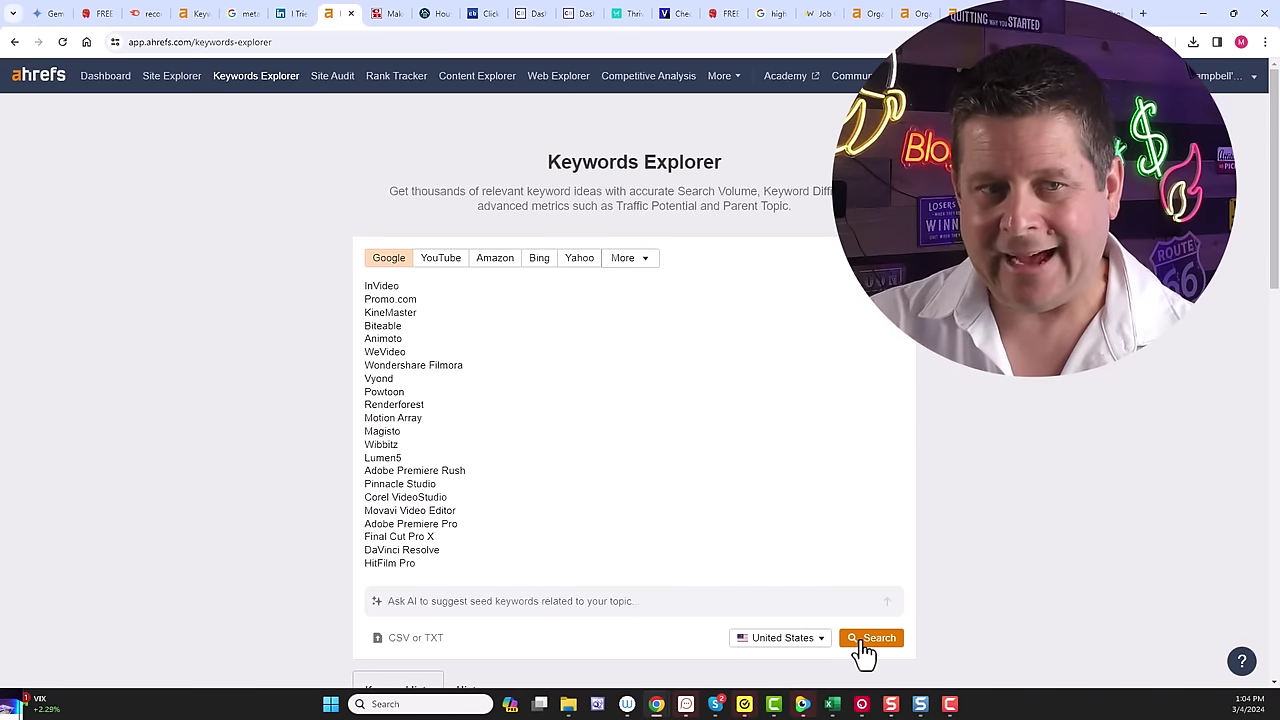
pyautogui.click(863, 643)
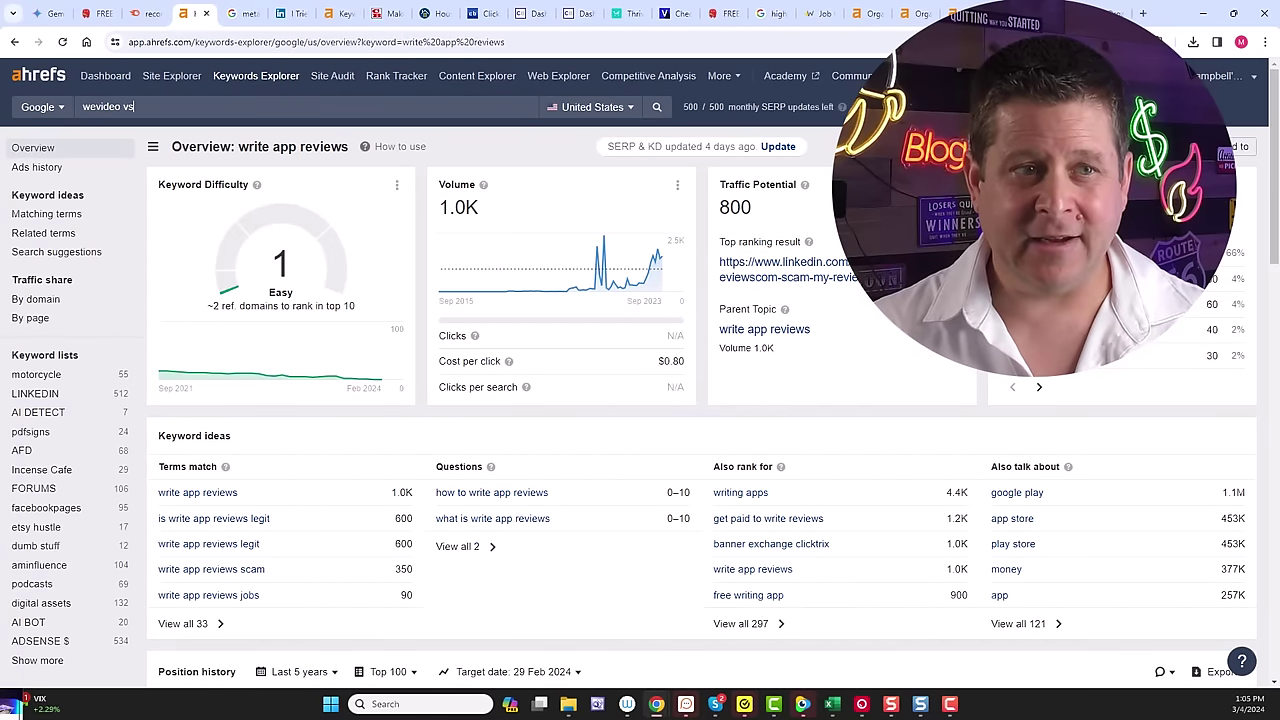
# - Look up Ahrefs keyword data for 'wevideo vs', 'viddyoze vs' and 'camtasia vs' in turn
pyautogui.press('Return')
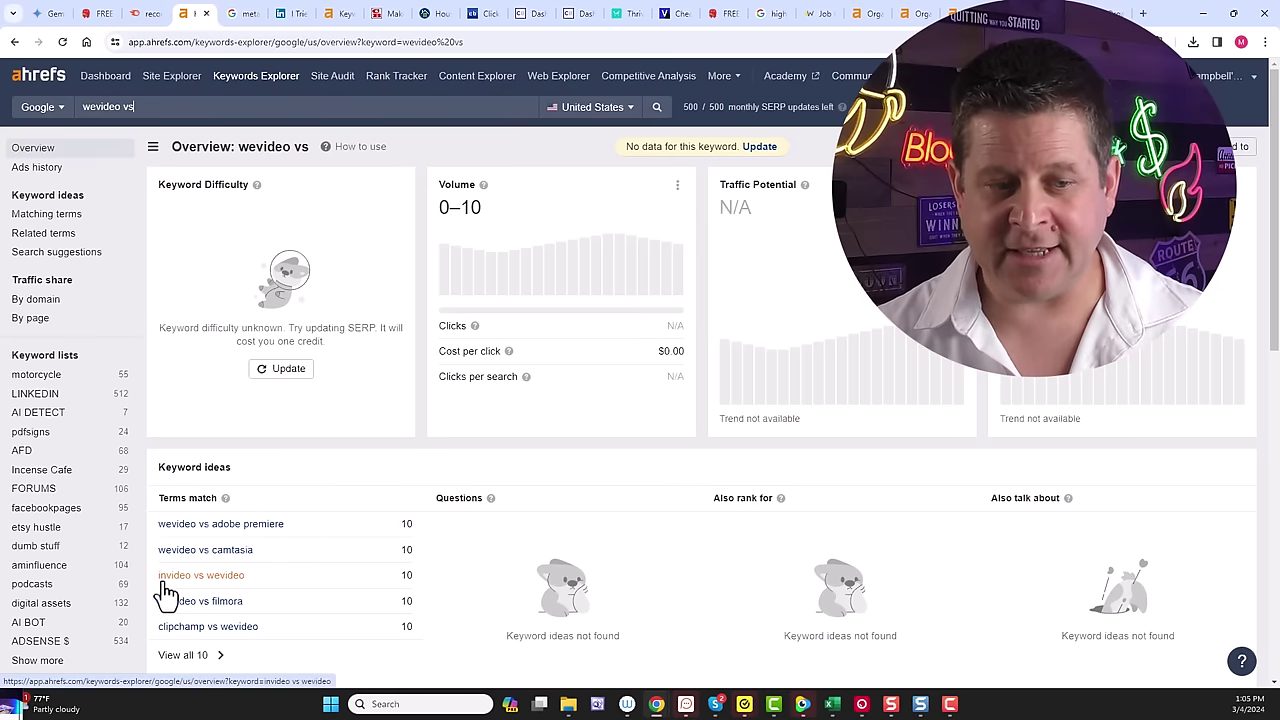
pyautogui.doubleClick(95, 106)
pyautogui.write('viddyoz')
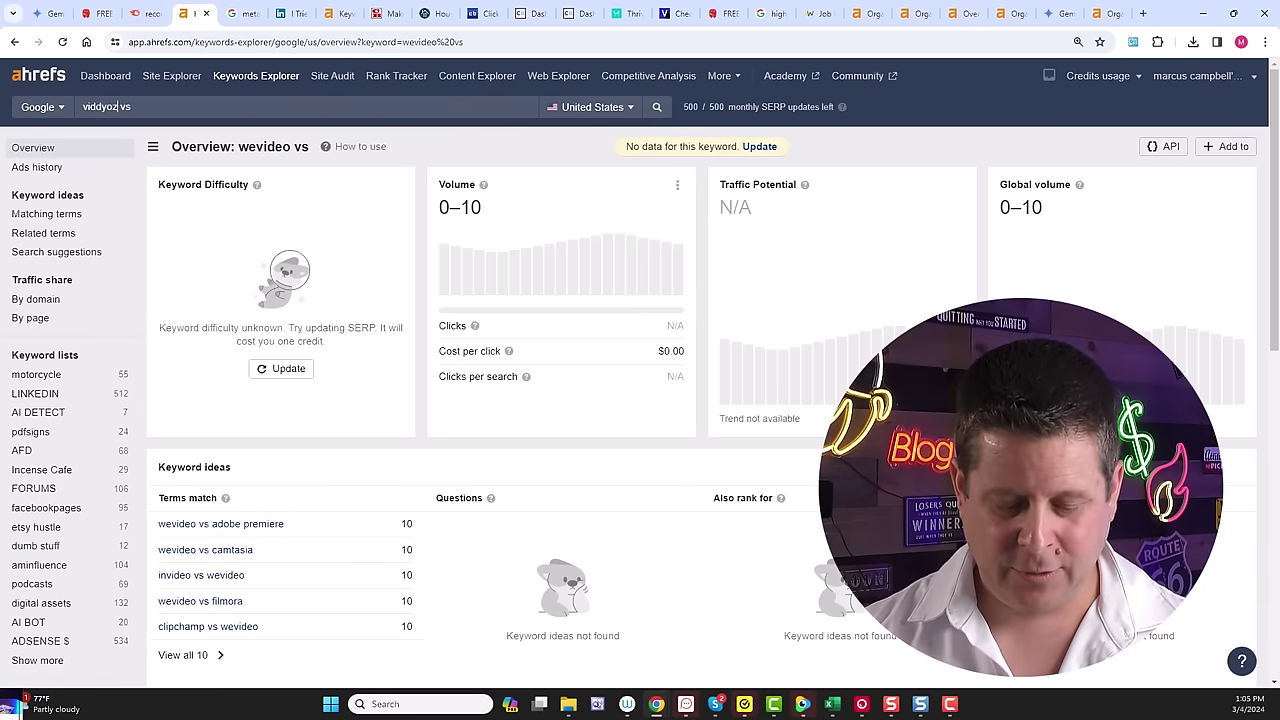
pyautogui.write('e')
pyautogui.press('Return')
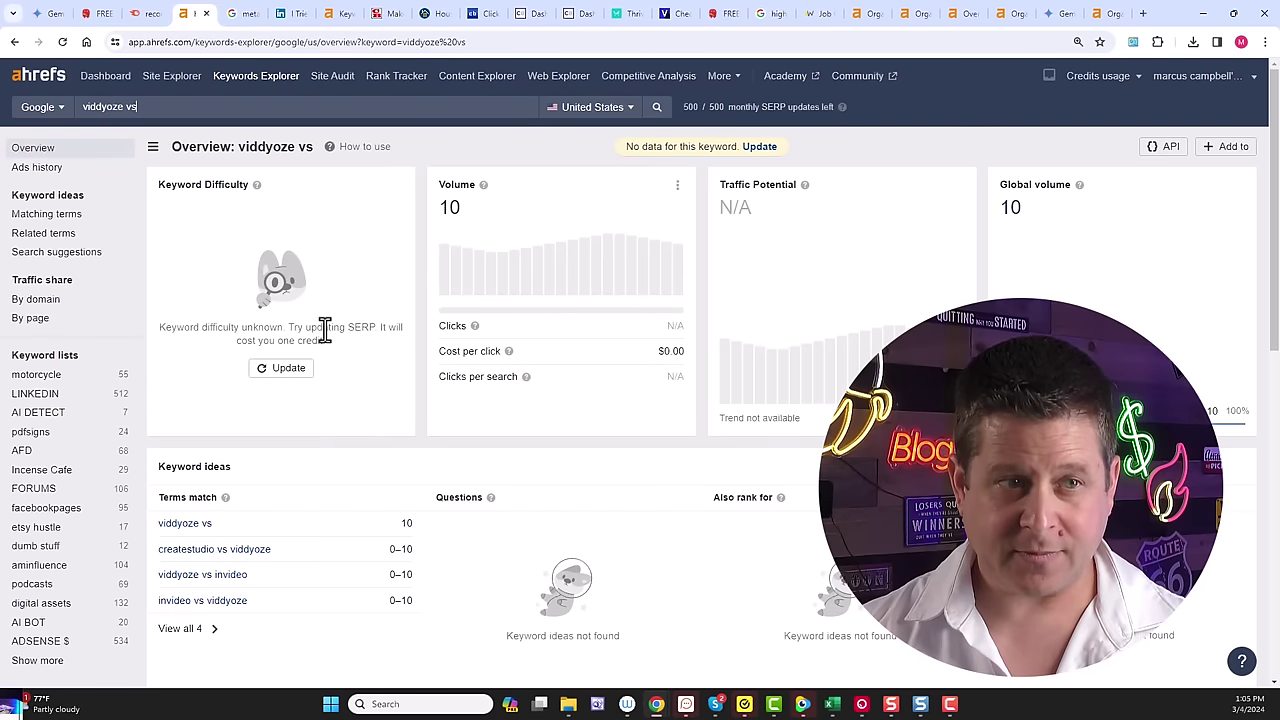
pyautogui.doubleClick(100, 106)
pyautogui.write('camtasia')
pyautogui.press('Return')
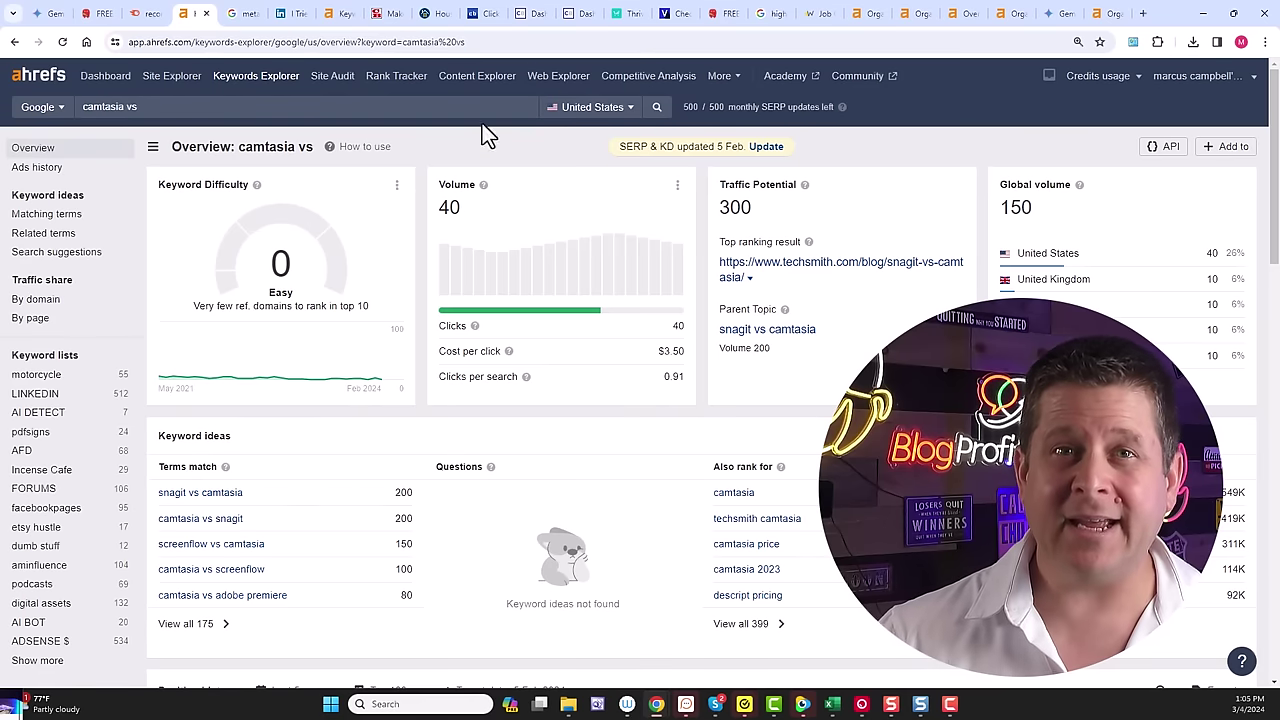
# - Bring up the ThriveCart affiliate dashboard showing net commissions and gross sales
pyautogui.click(585, 14)
pyautogui.click(630, 14)
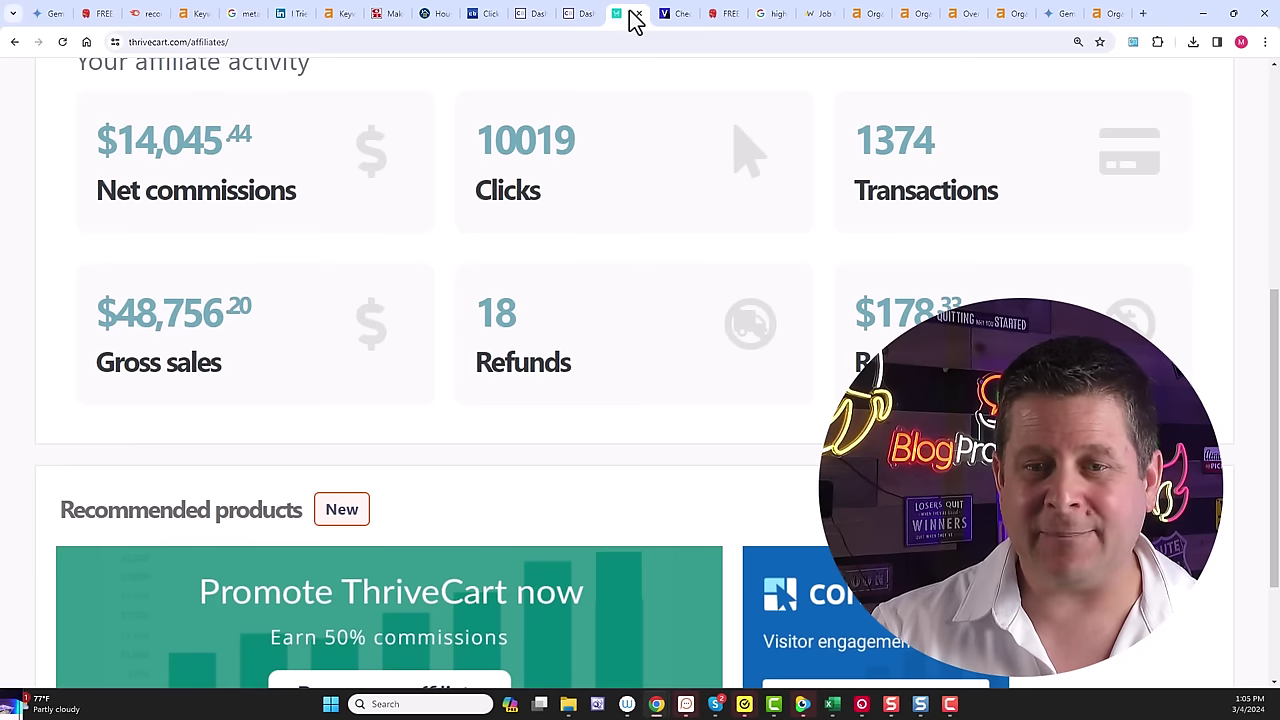